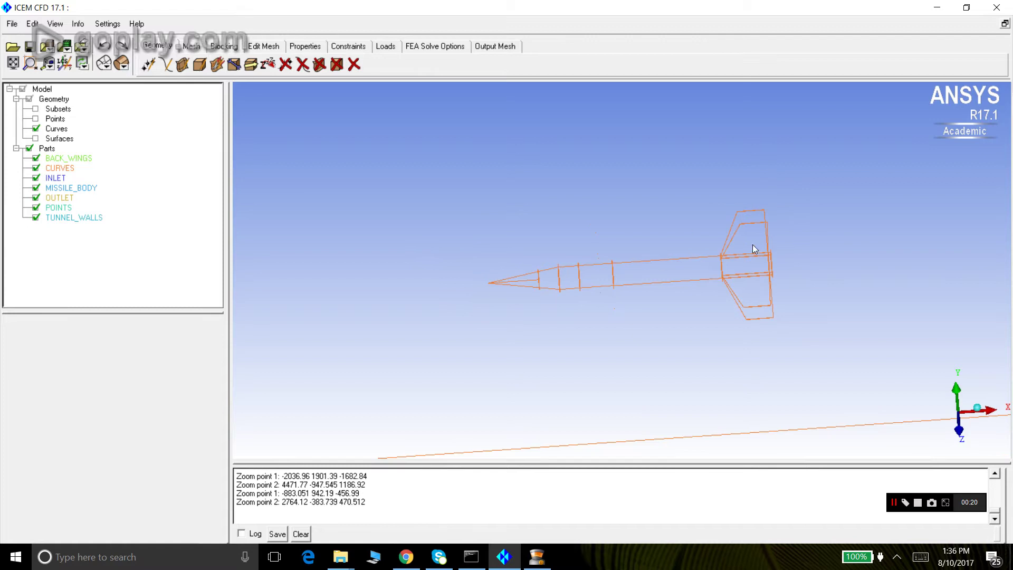
scroll(556, 300, "down", 2)
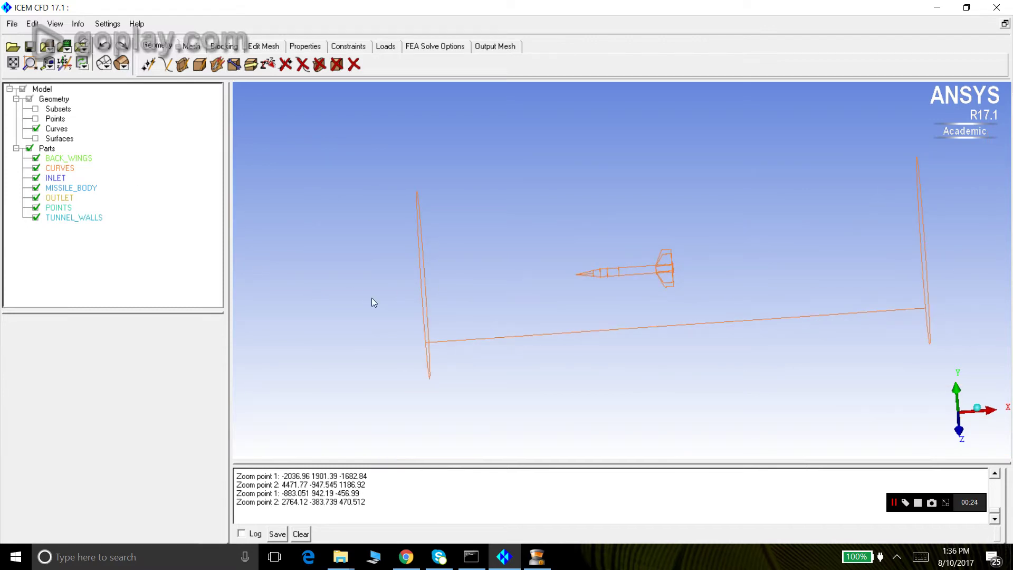
Show the tunnel and missile surfaces and locate the INLET part from an oblique view.
left_click(36, 138)
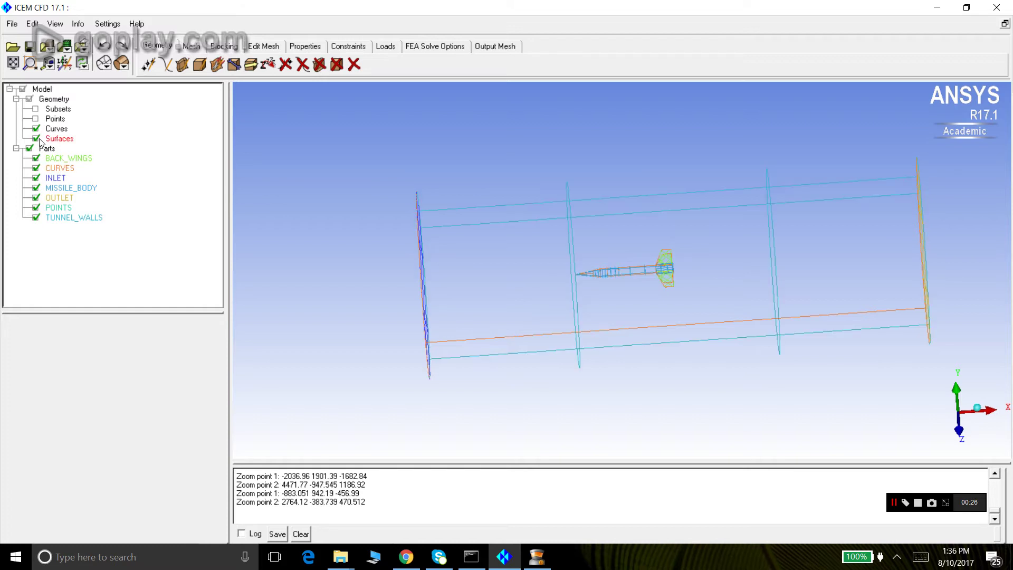
left_click_drag(532, 276, 580, 306)
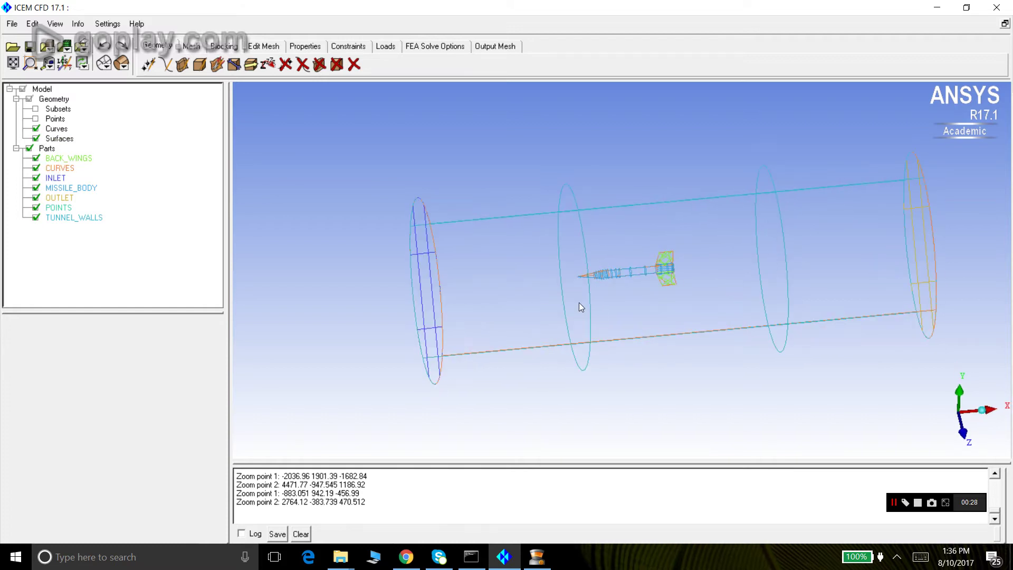
left_click(54, 178)
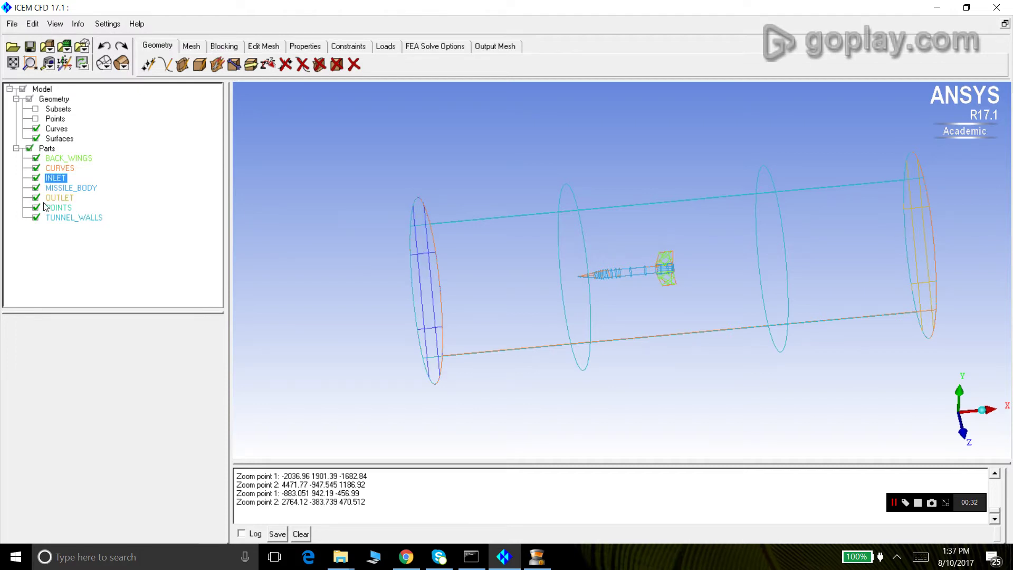
scroll(651, 271, "up", 3)
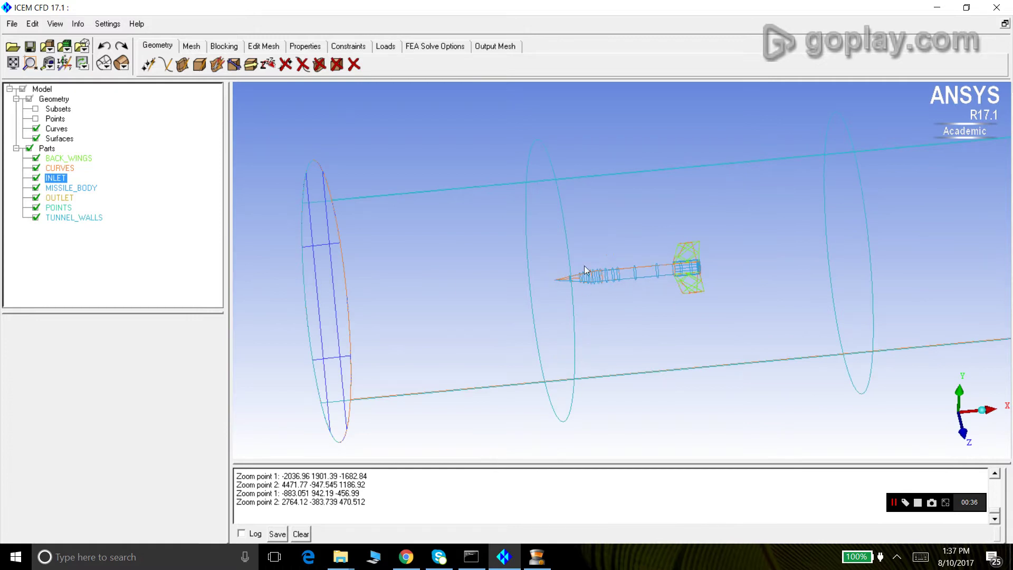
scroll(683, 293, "up", 3)
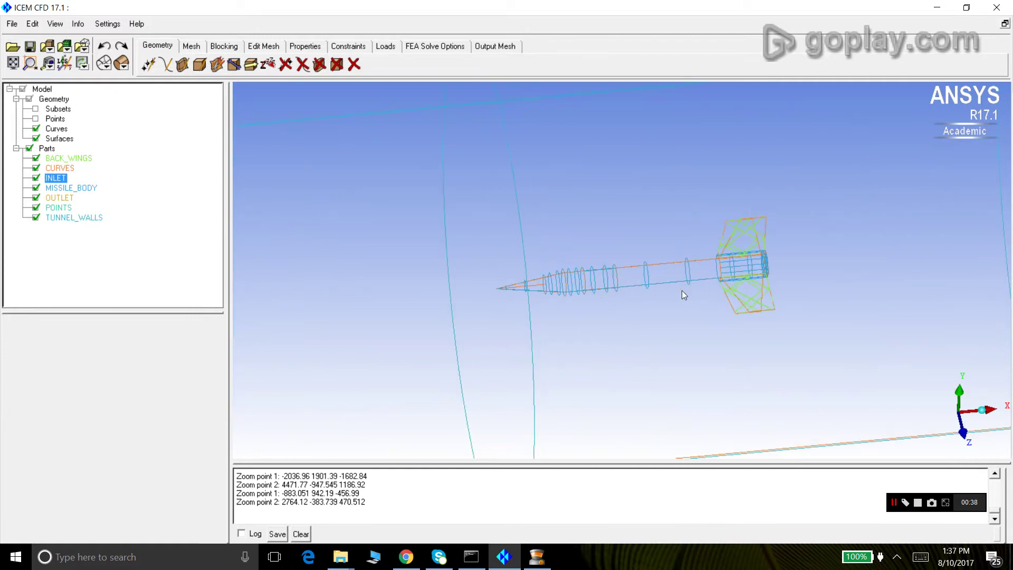
left_click_drag(685, 333, 694, 346)
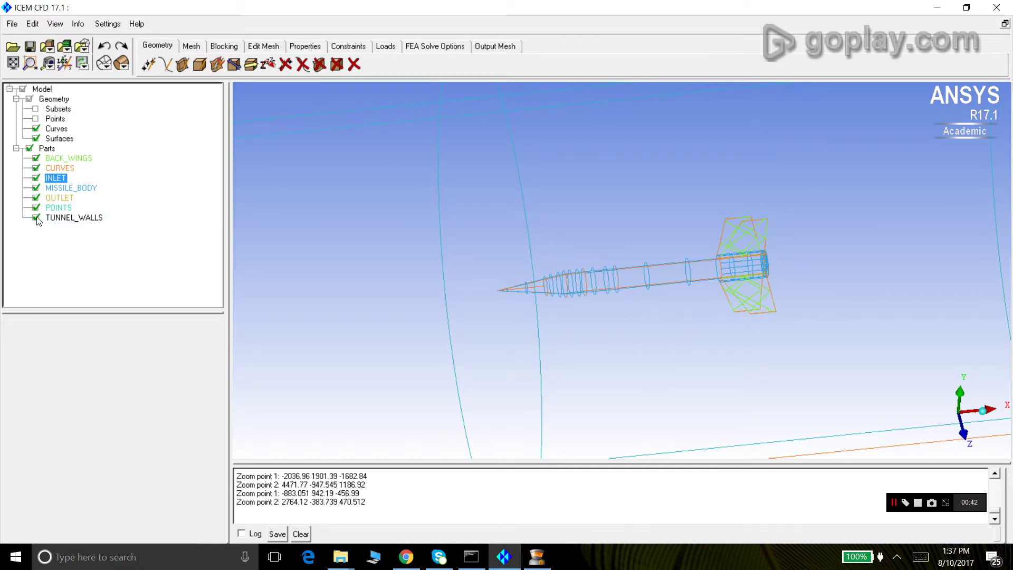
Toggle the BACK_WINGS part off and on to check the fins sit on the missile.
left_click(36, 159)
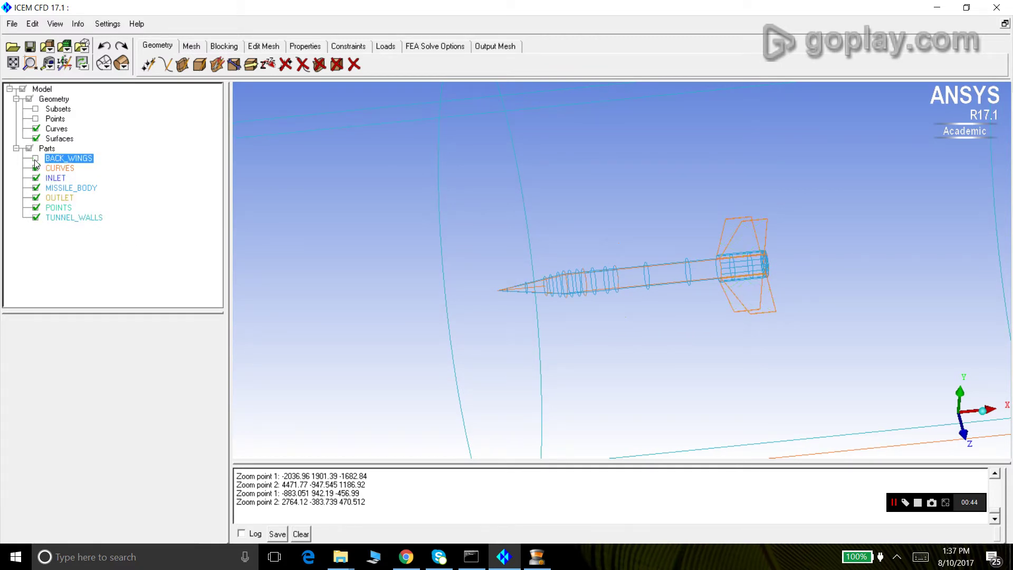
left_click(35, 158)
left_click(35, 159)
scroll(663, 289, "down", 5)
scroll(563, 275, "down", 2)
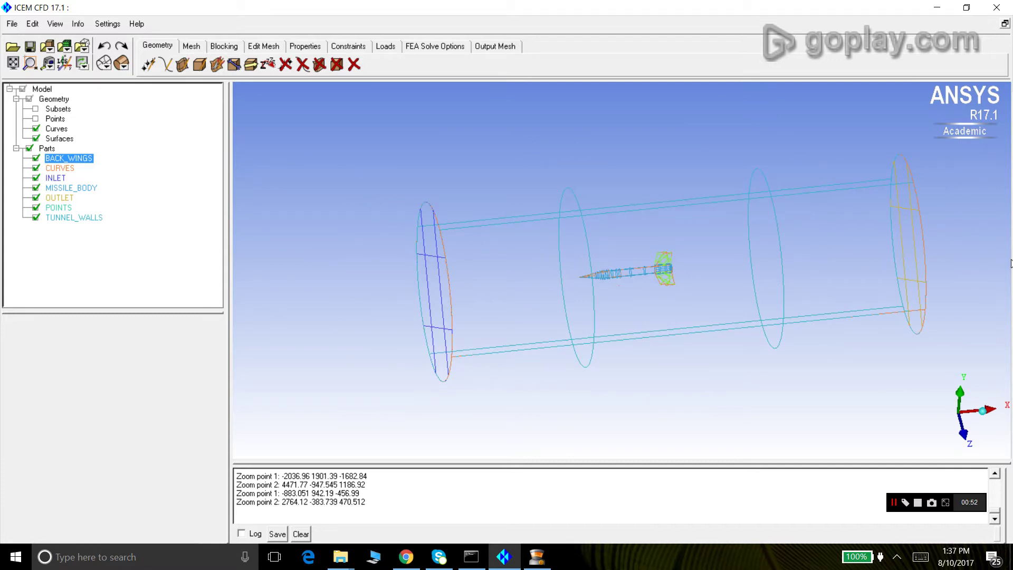
scroll(629, 256, "up", 4)
scroll(629, 256, "down", 2)
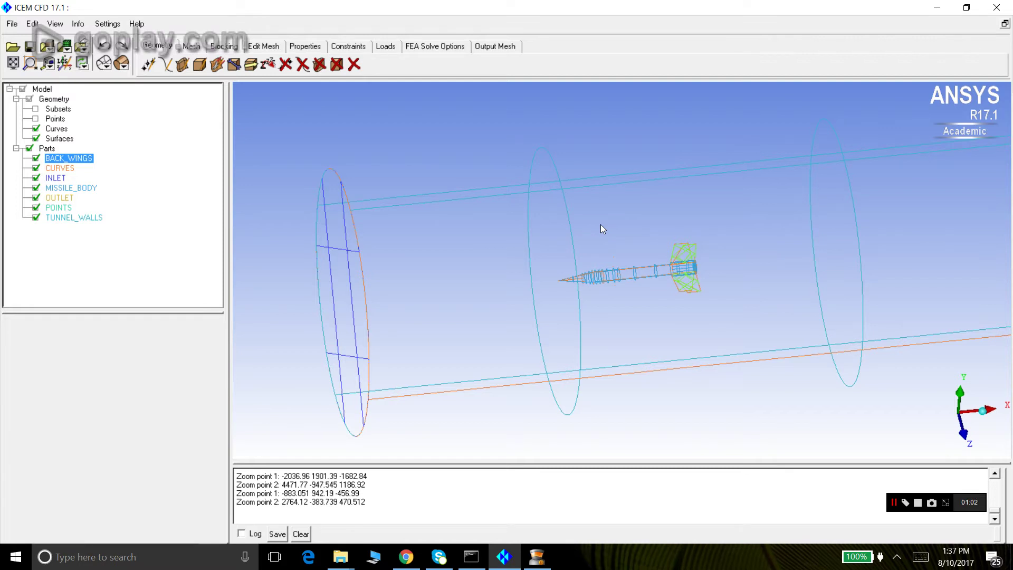
left_click_drag(601, 223, 637, 321)
scroll(642, 318, "down", 3)
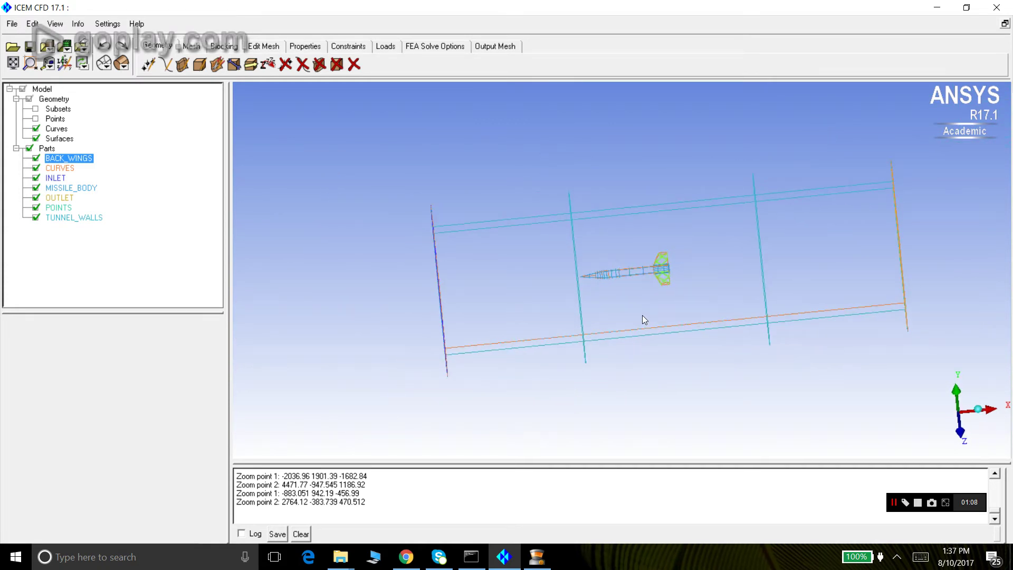
left_click(221, 46)
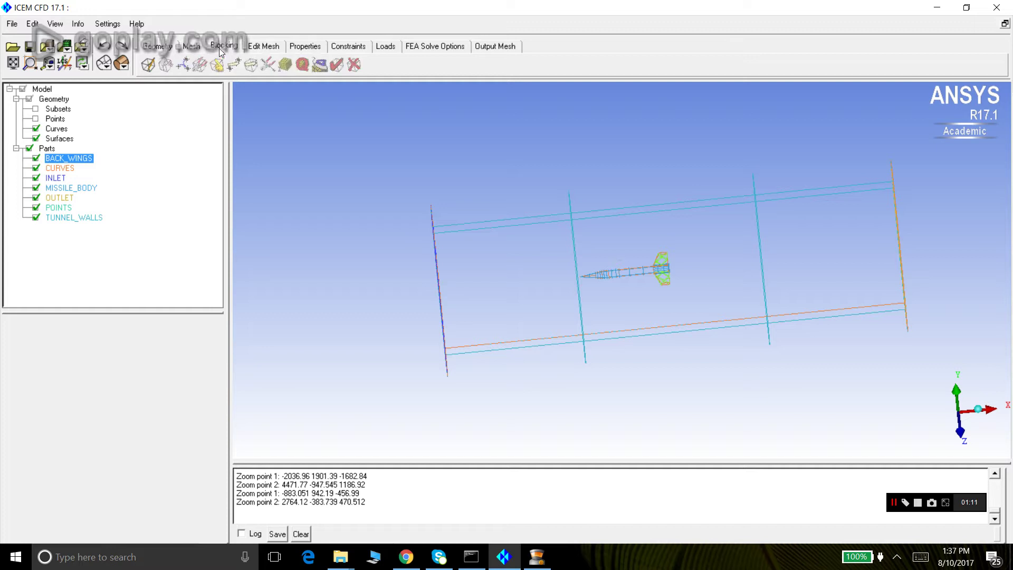
Create one 3D bounding-box block around the tunnel, assigned to a new FLUID part.
left_click(154, 68)
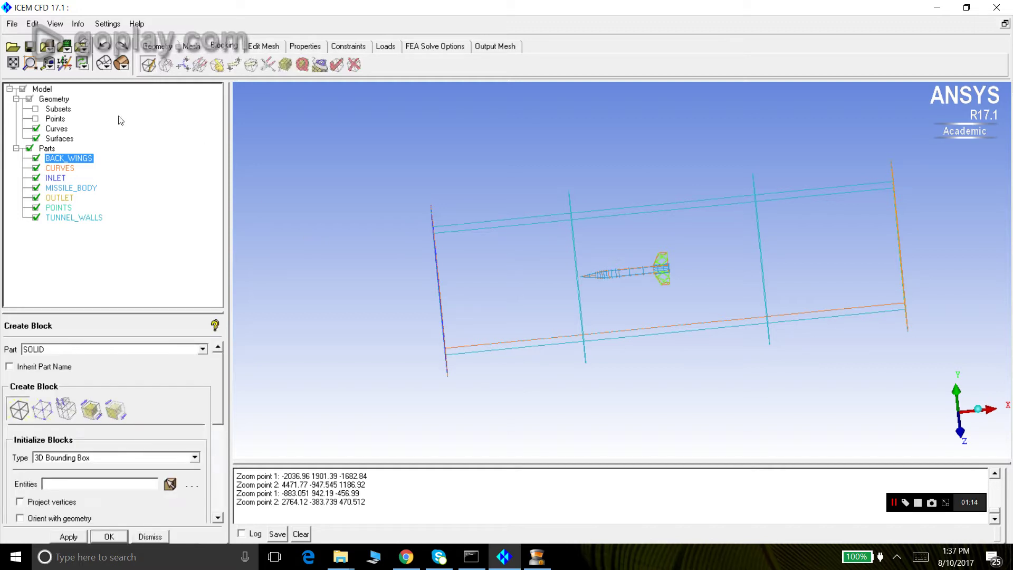
double_click(45, 348)
type("FLU")
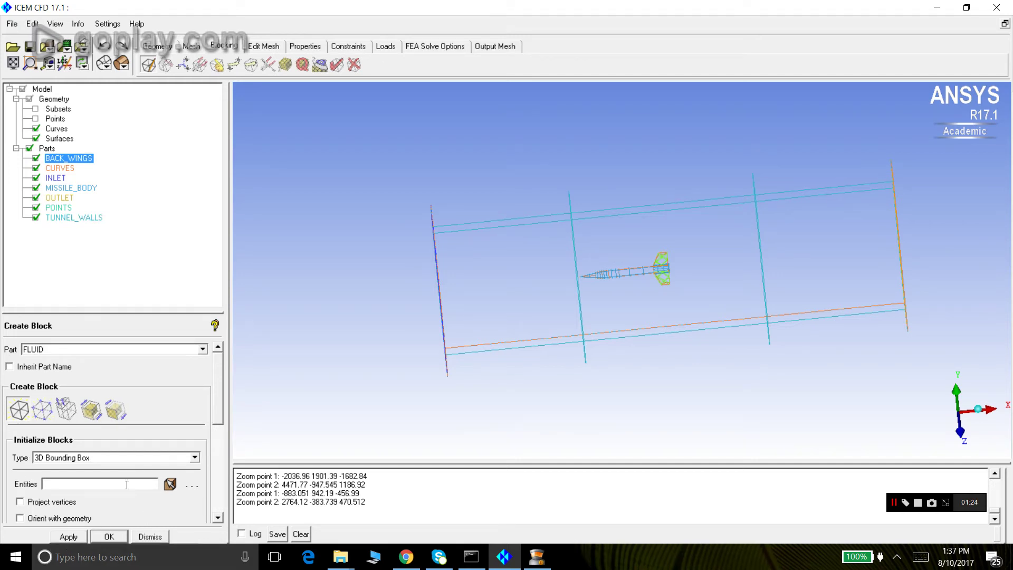
left_click(68, 536)
scroll(409, 305, "up", 3)
left_click_drag(408, 305, 467, 311)
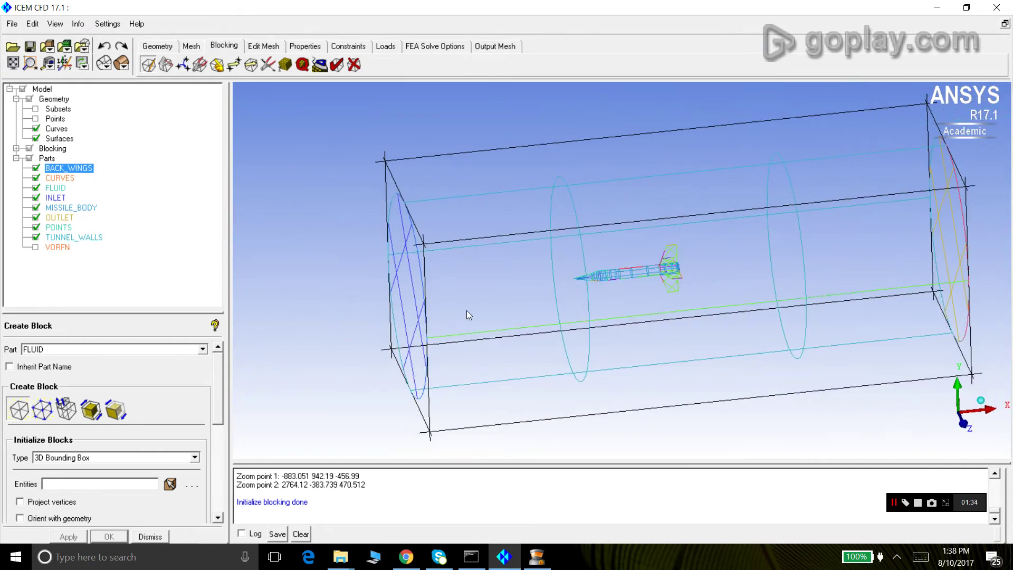
left_click(159, 537)
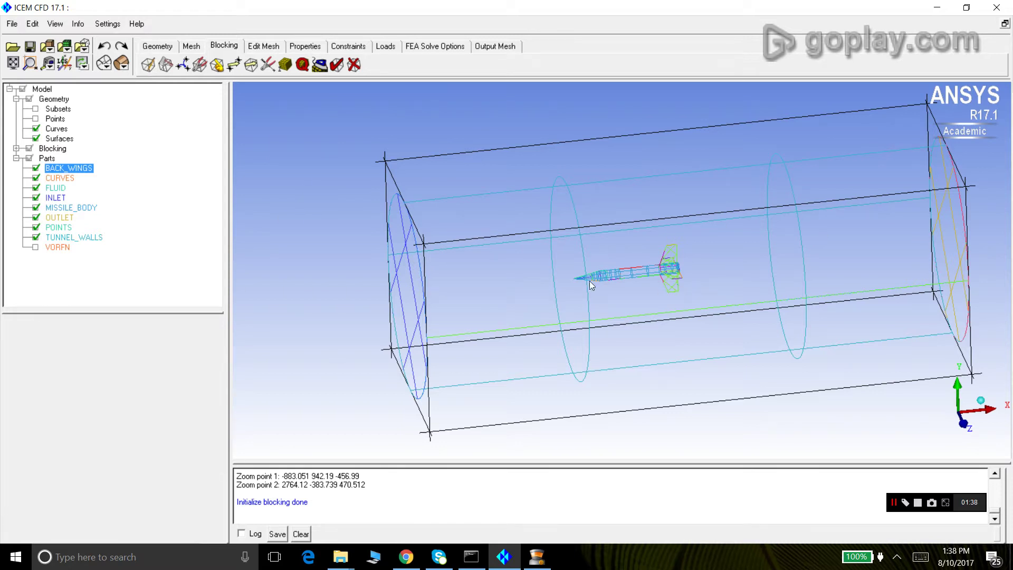
Associate the four inlet-end block edges with the inlet circle curve crv.00.
left_click(217, 64)
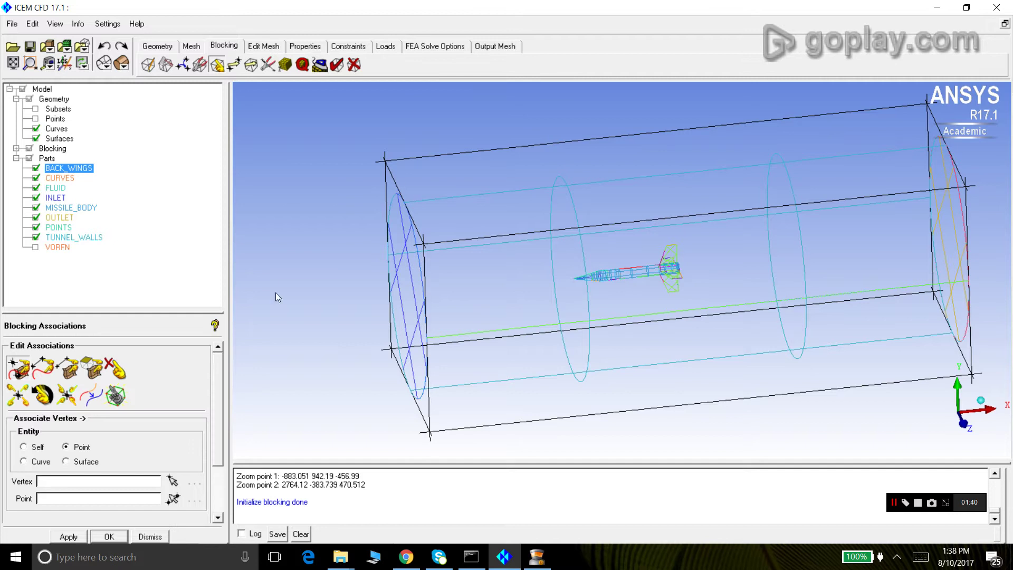
left_click(43, 368)
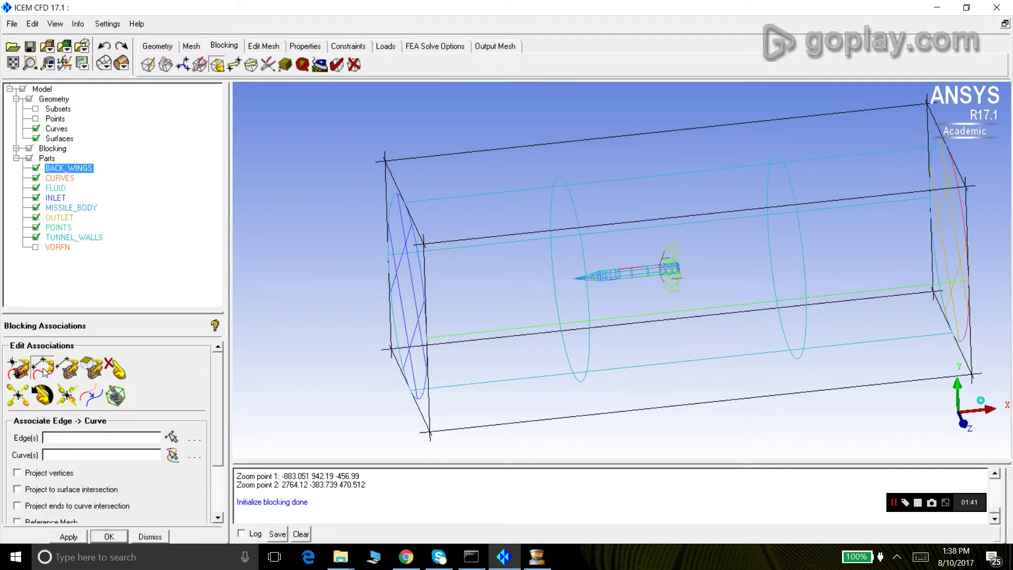
left_click(171, 437)
left_click(389, 197)
left_click(397, 189)
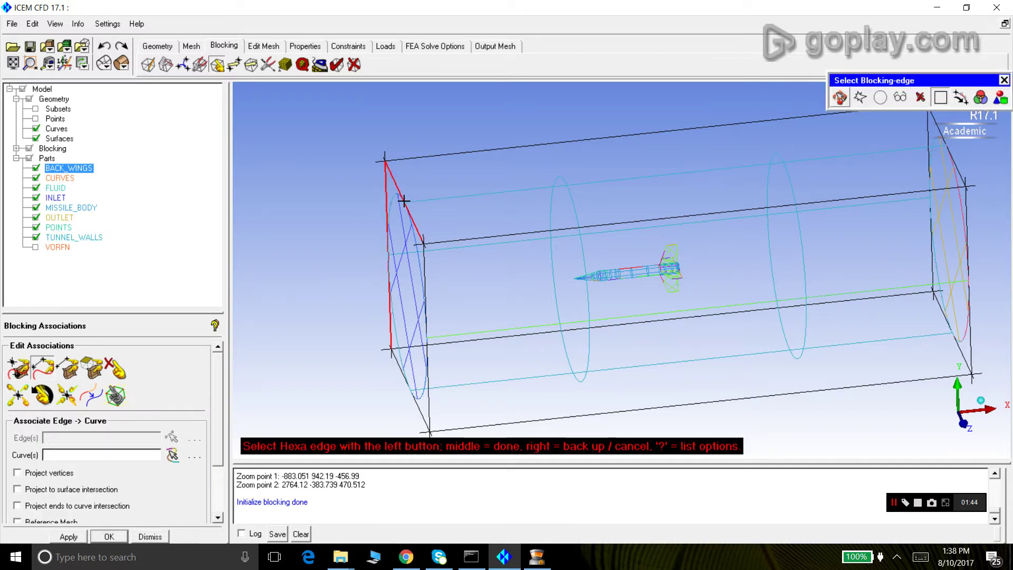
left_click(425, 276)
left_click(416, 403)
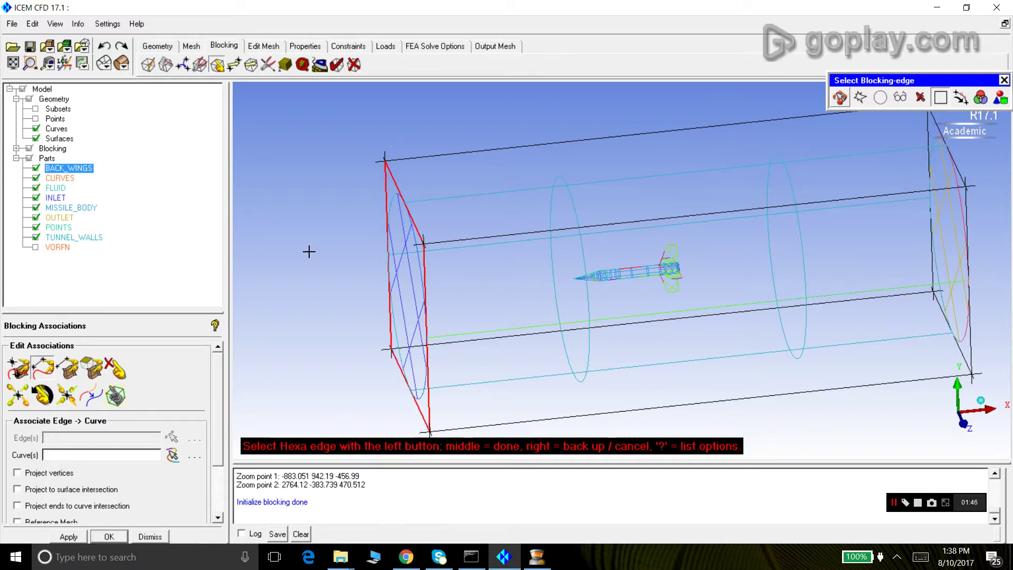
middle_click(308, 251)
left_click(177, 459)
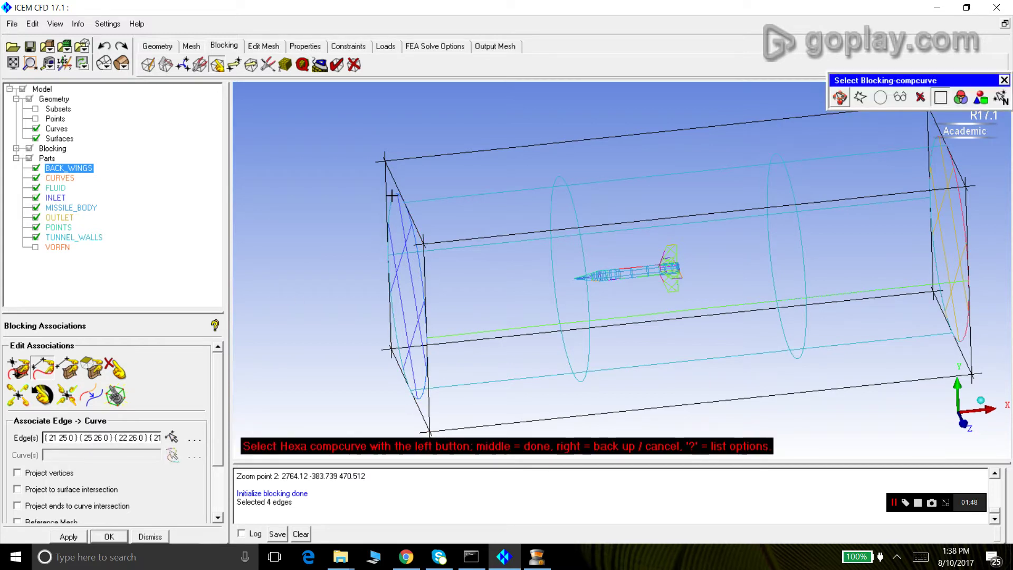
left_click(362, 291)
middle_click(362, 291)
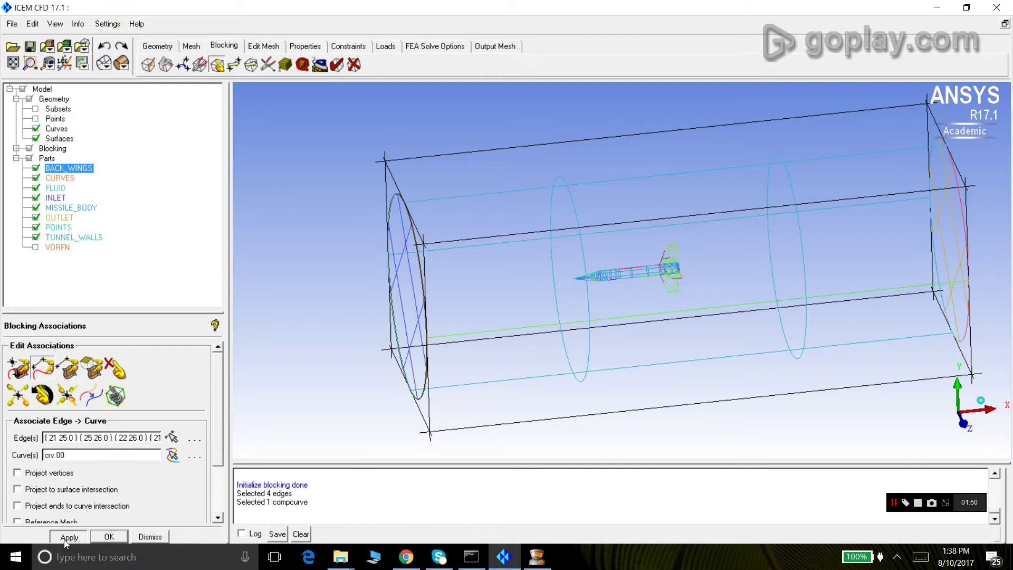
left_click(69, 537)
Associate the four outlet-end block edges with the outlet circle curve.
left_click_drag(516, 316, 607, 292)
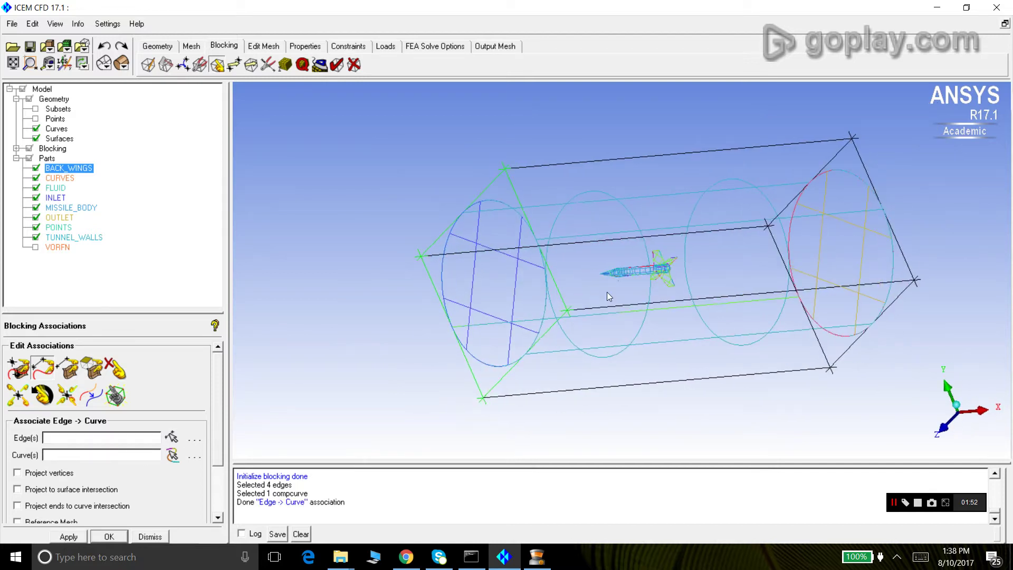
left_click(170, 437)
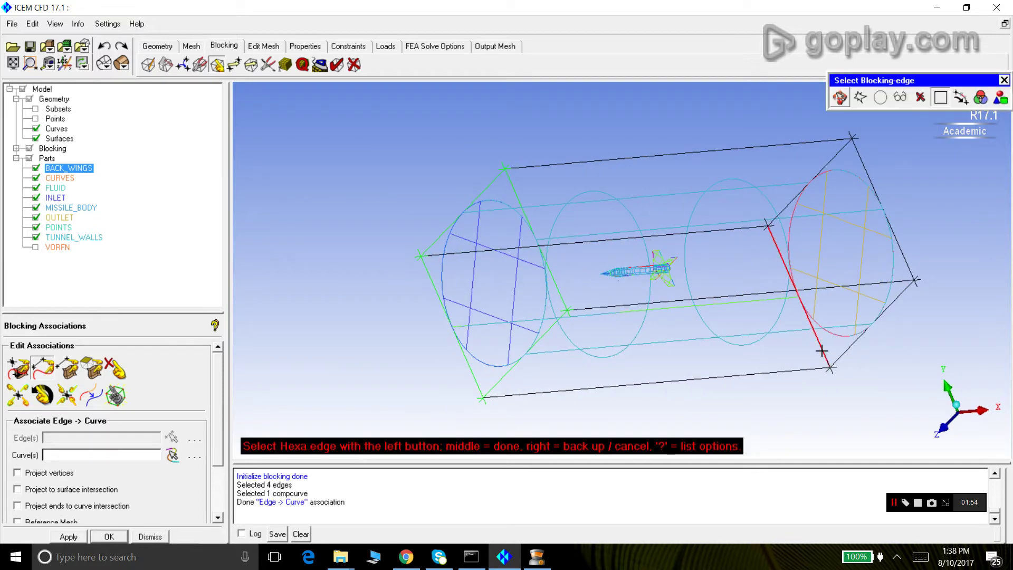
left_click(784, 207)
left_click(883, 216)
left_click(906, 292)
middle_click(898, 327)
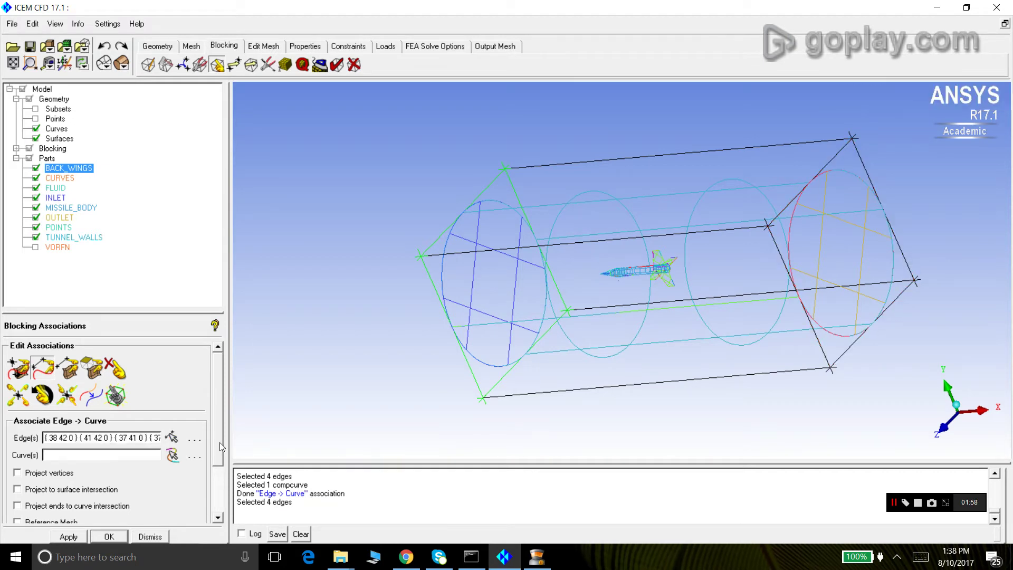
left_click(172, 455)
left_click(832, 331)
middle_click(783, 383)
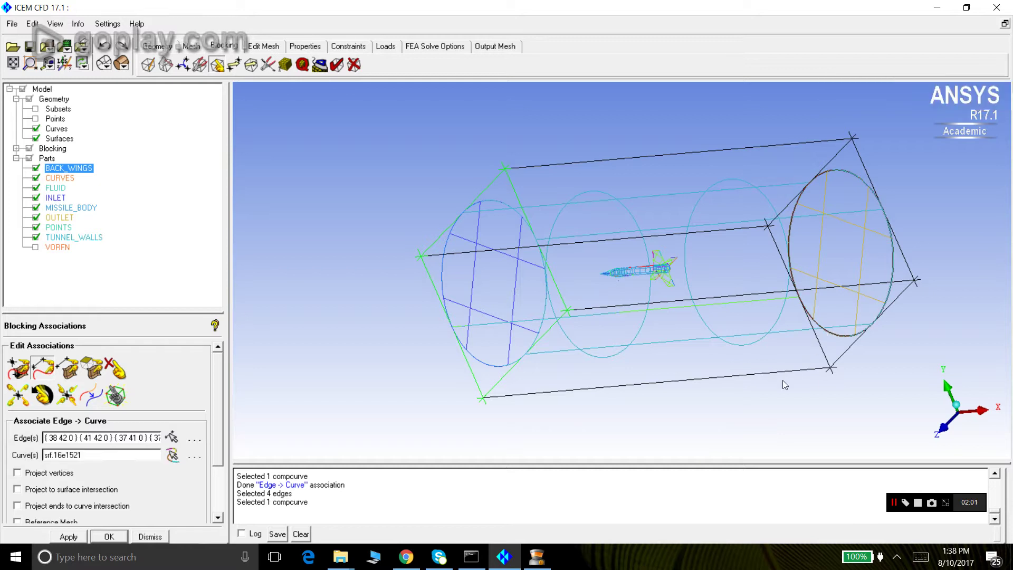
left_click(69, 537)
left_click_drag(427, 235, 597, 248)
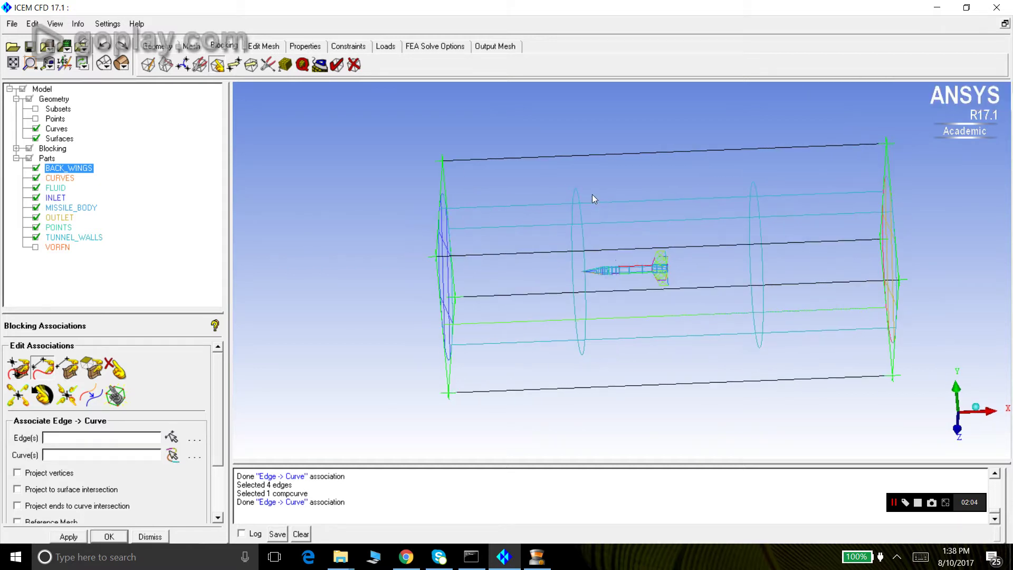
left_click_drag(592, 199, 620, 118)
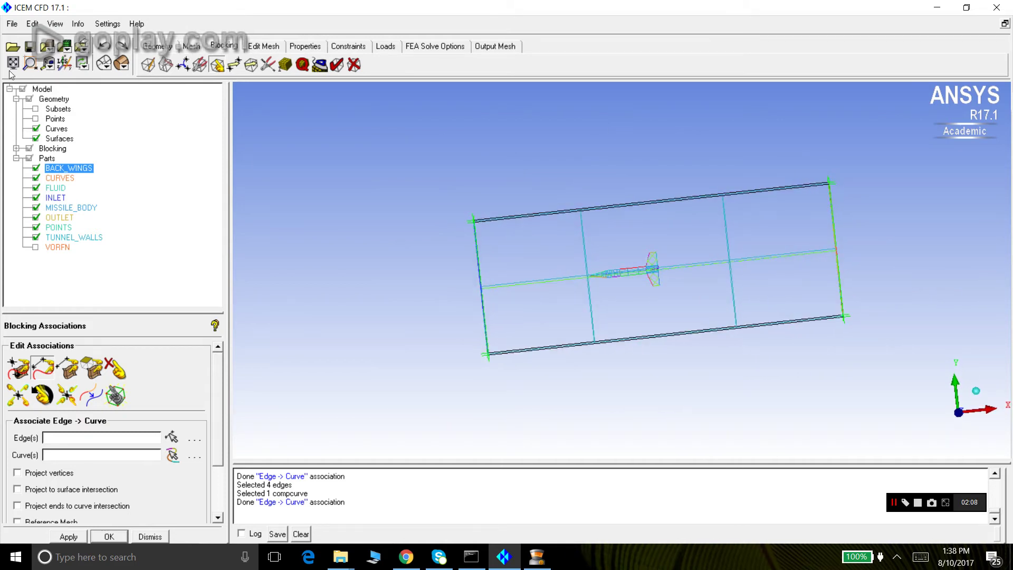
Zoom onto the missile, display geometry points, and zoom out to show the whole tunnel.
left_click(29, 64)
left_click_drag(555, 218, 679, 295)
left_click_drag(613, 187, 610, 248)
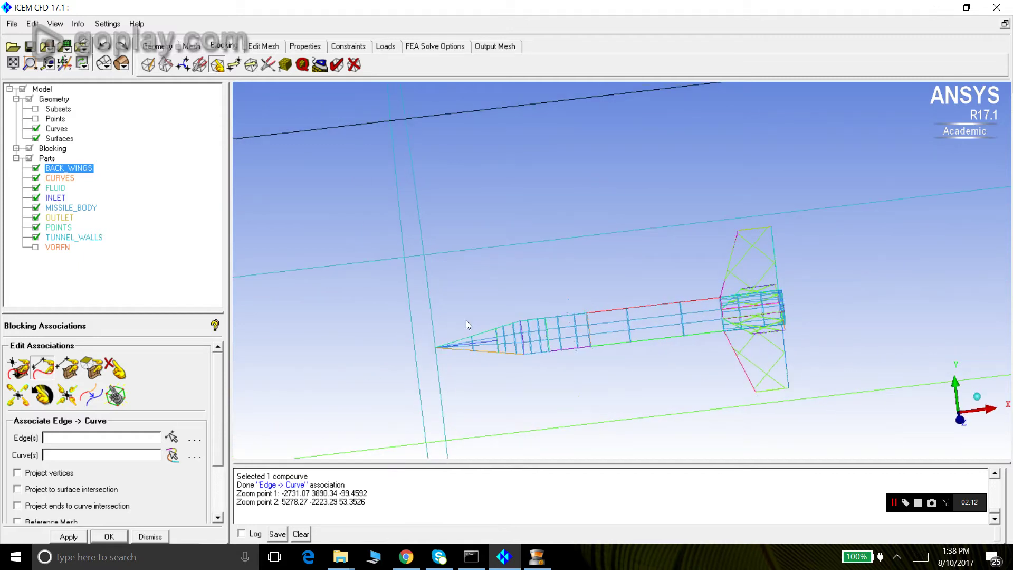
scroll(554, 301, "down", 3)
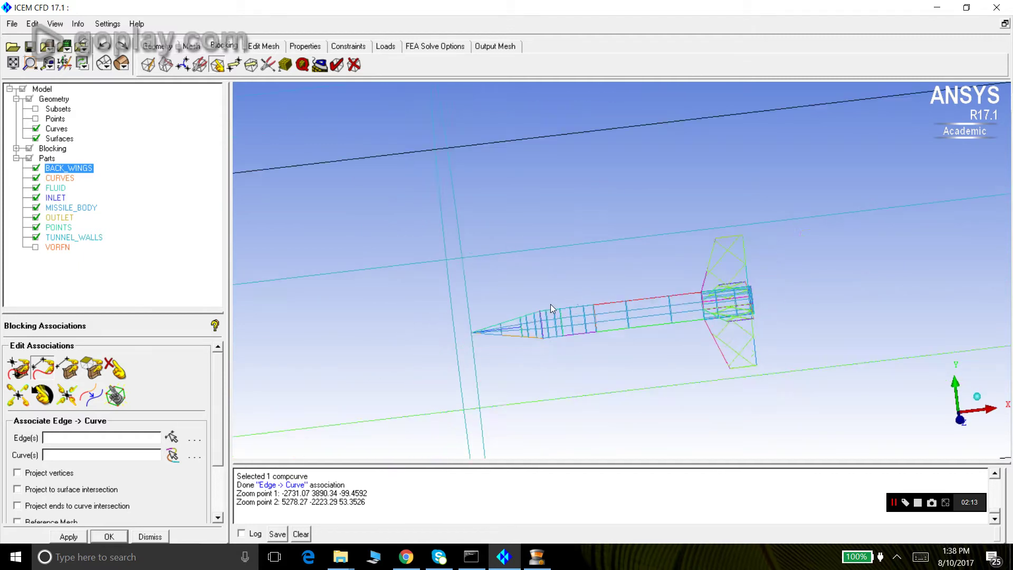
left_click(36, 118)
mouse_move(516, 275)
left_mouse_down()
mouse_move(538, 340)
mouse_move(523, 262)
mouse_move(521, 292)
left_mouse_up()
scroll(521, 266, "down", 5)
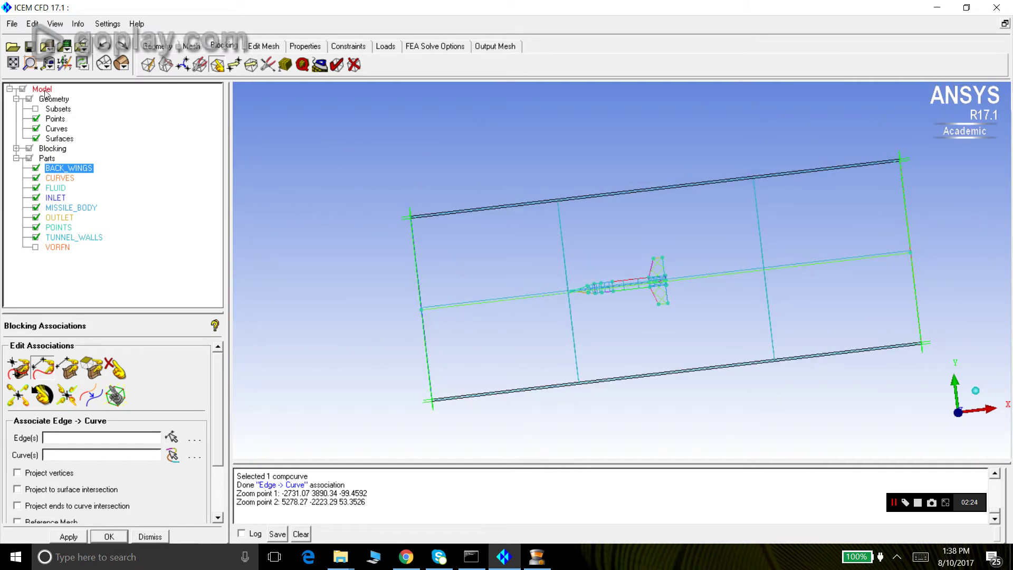
left_click(55, 24)
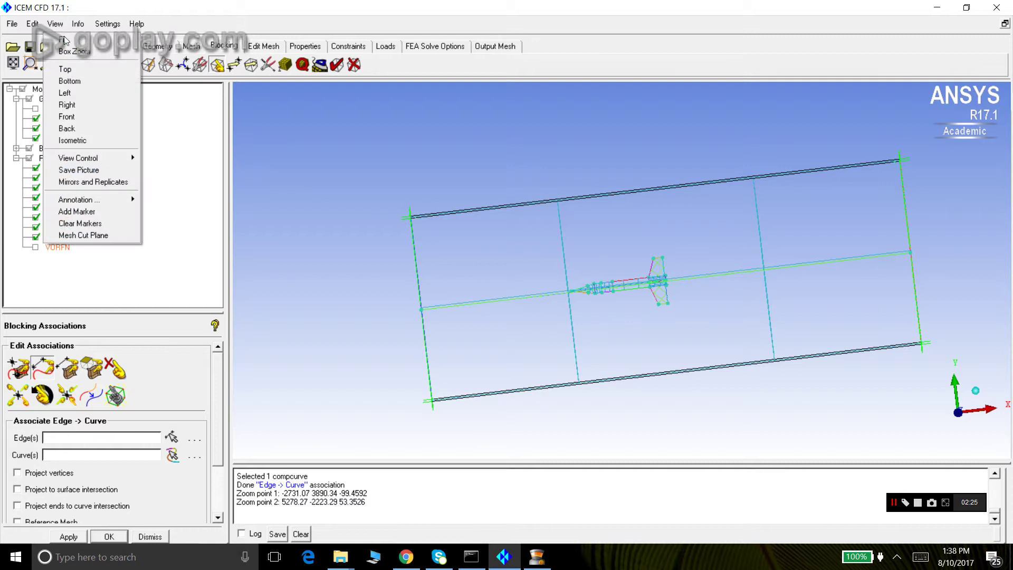
Check the blocking from the Front, Top and Bottom views, returning to Front.
left_click(74, 115)
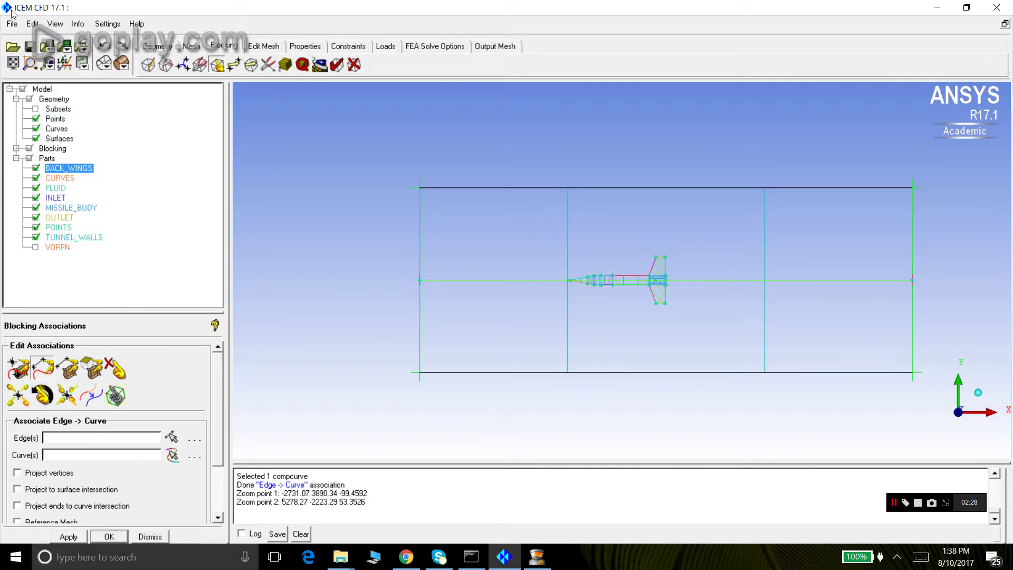
left_click(55, 24)
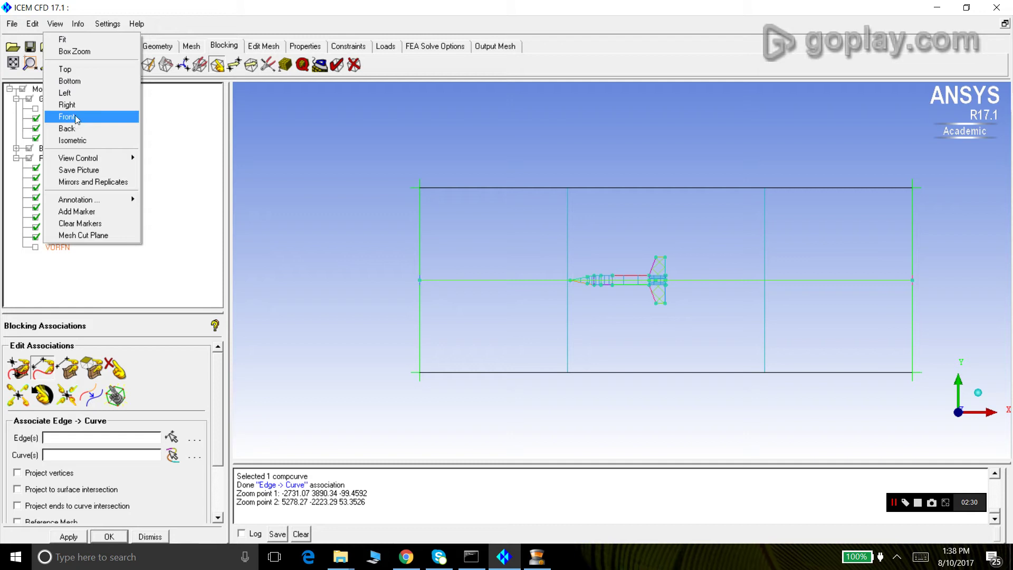
left_click(65, 69)
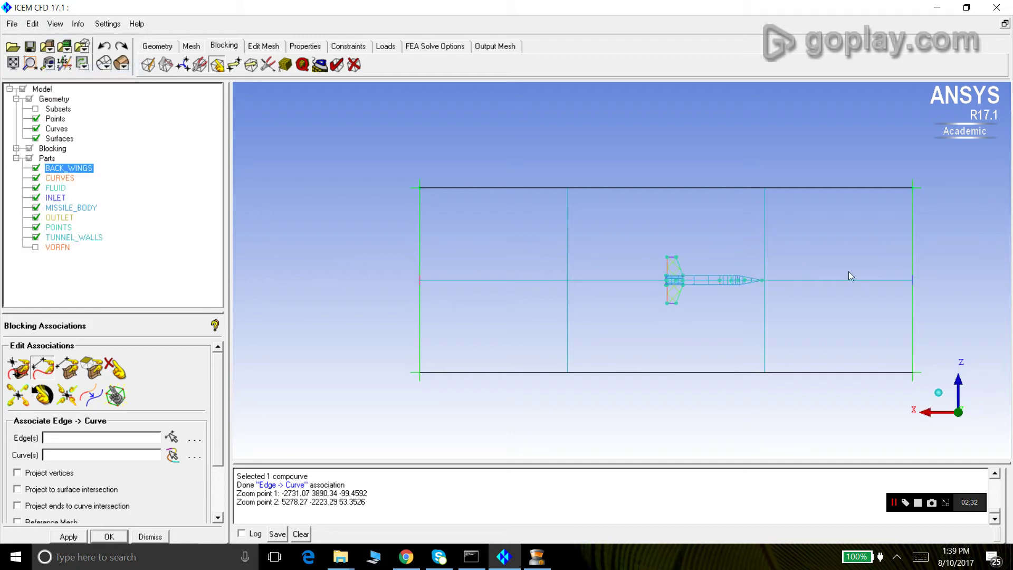
left_click(55, 24)
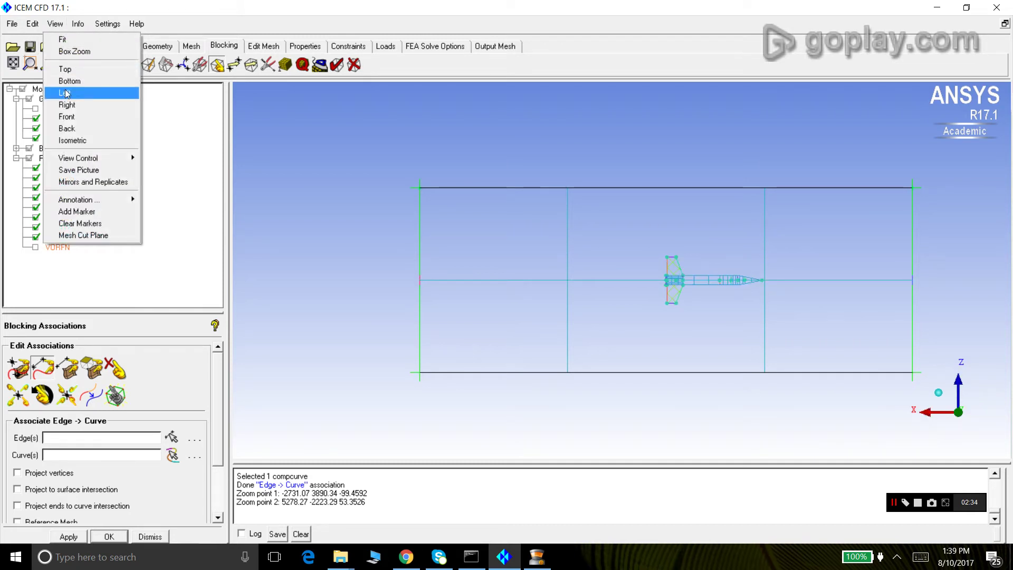
left_click(66, 81)
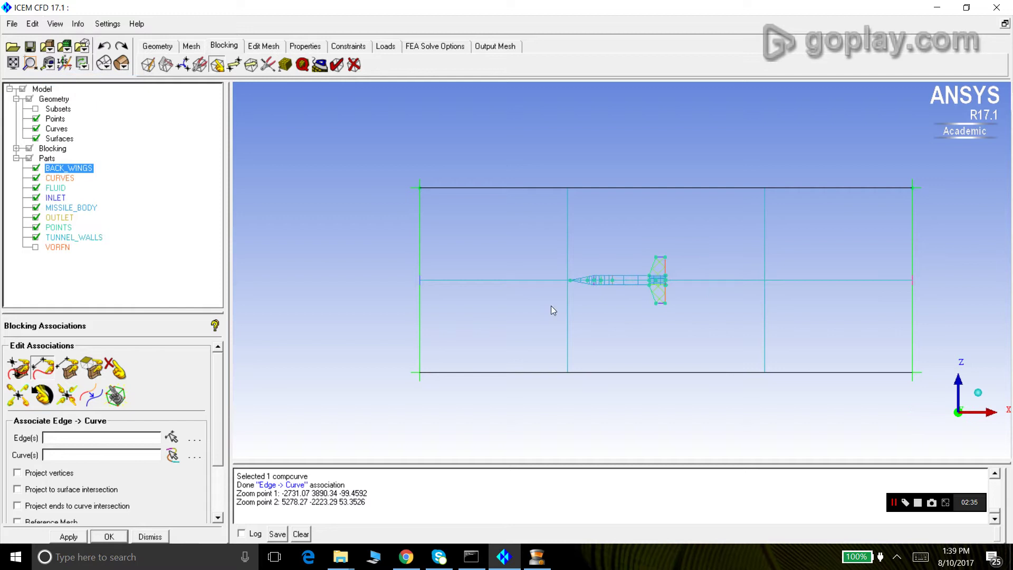
left_click(58, 25)
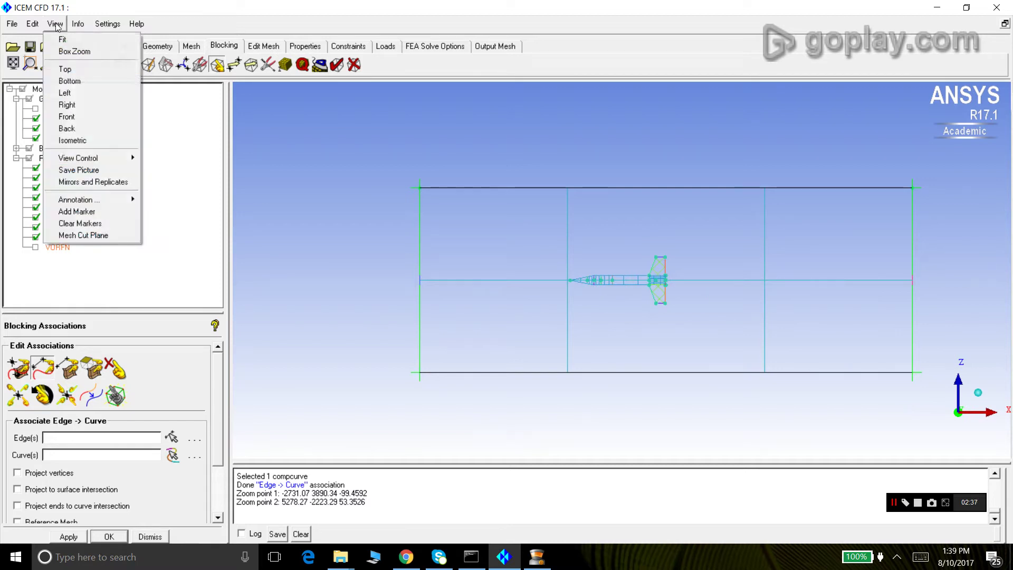
left_click(67, 116)
Zoom in, recheck the Bottom view, and finish on a square-on Front view.
scroll(620, 243, "up", 3)
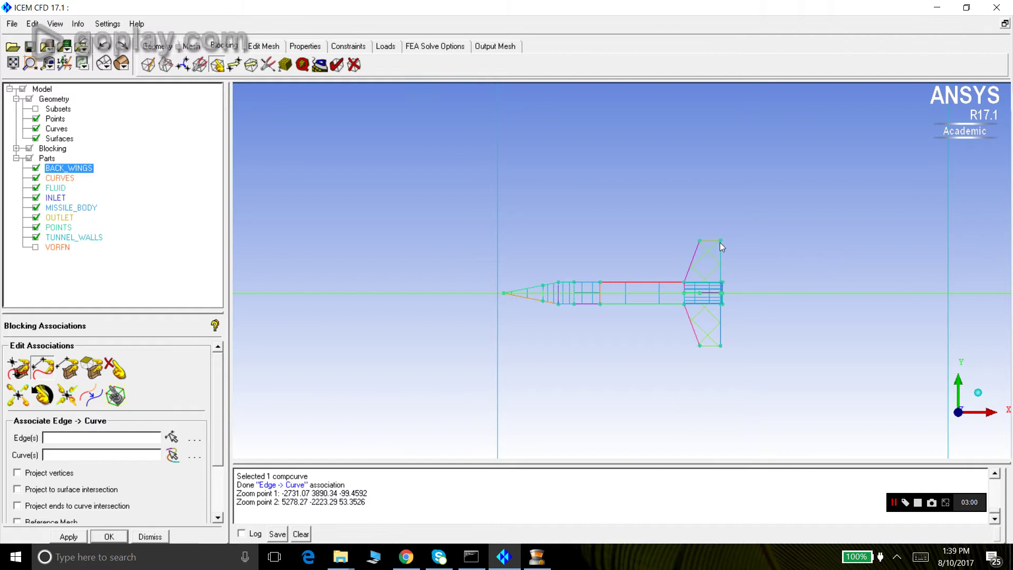
scroll(715, 242, "up", 5)
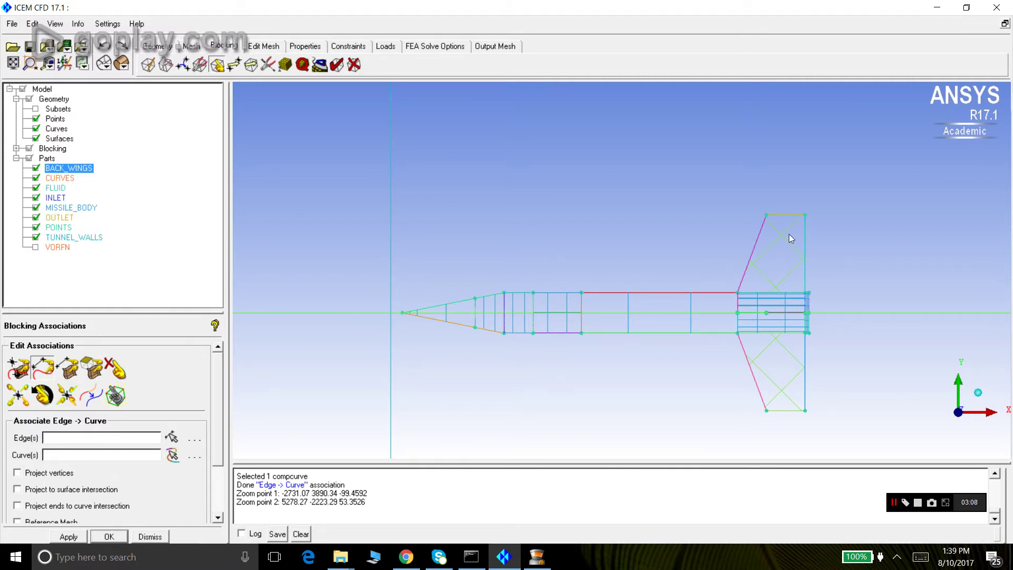
scroll(630, 281, "down", 6)
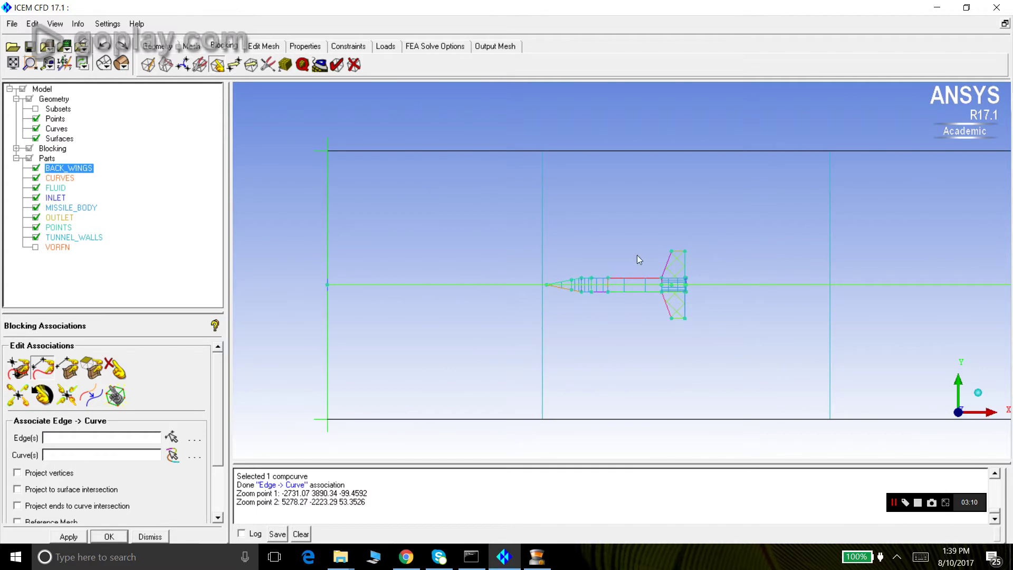
left_click(55, 24)
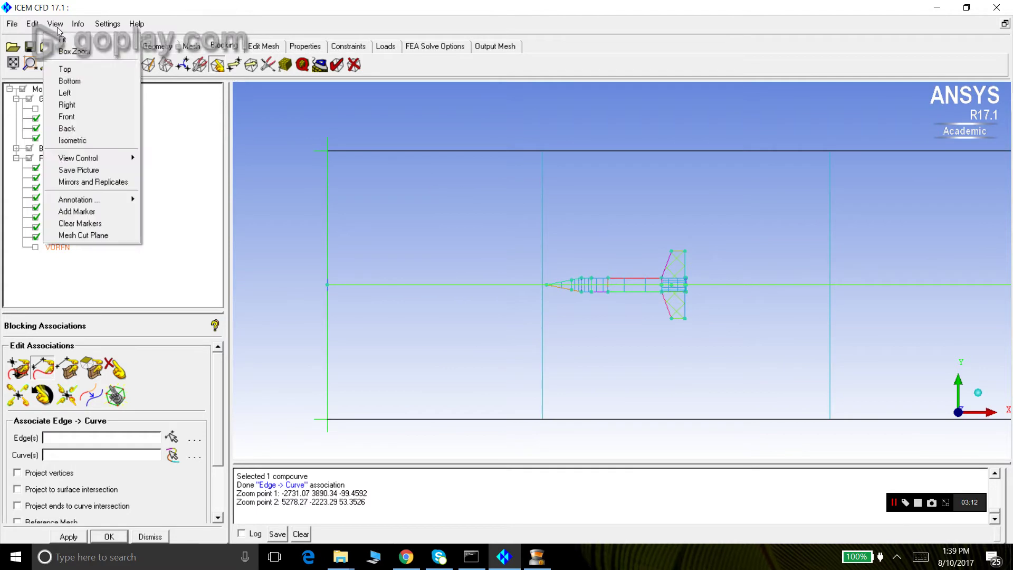
left_click(63, 83)
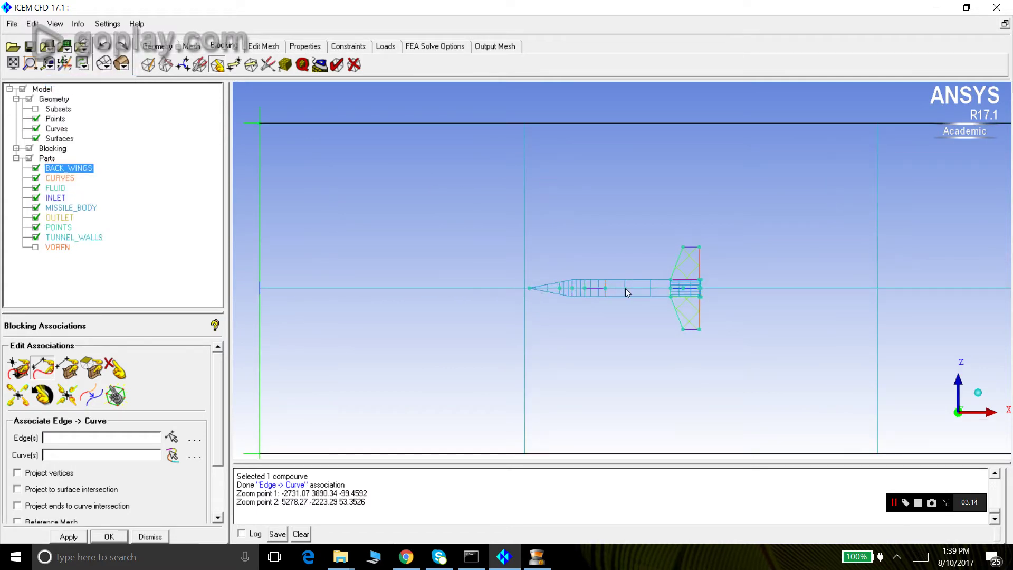
scroll(687, 302, "up", 4)
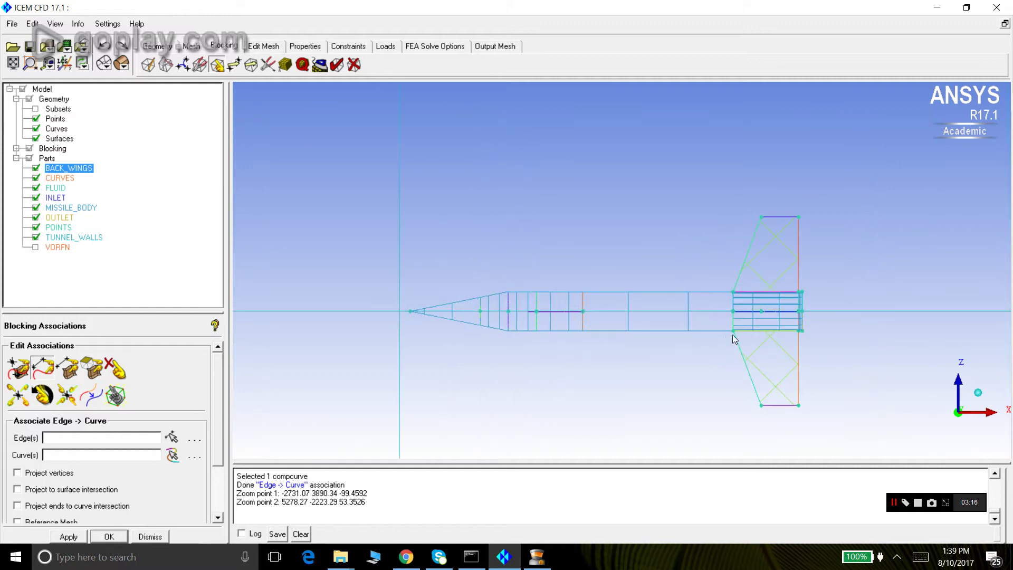
scroll(689, 269, "down", 5)
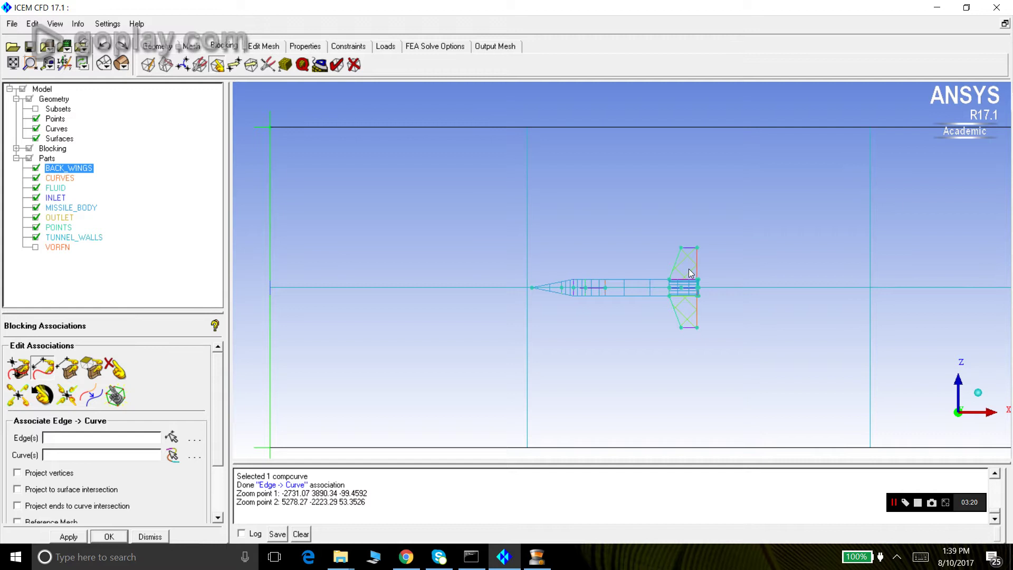
left_click(56, 23)
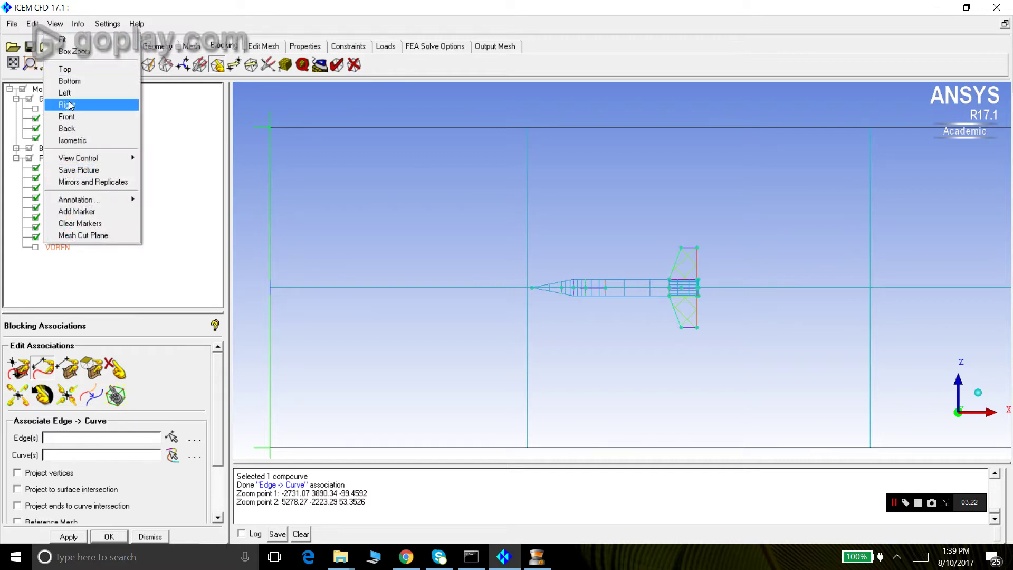
left_click(70, 117)
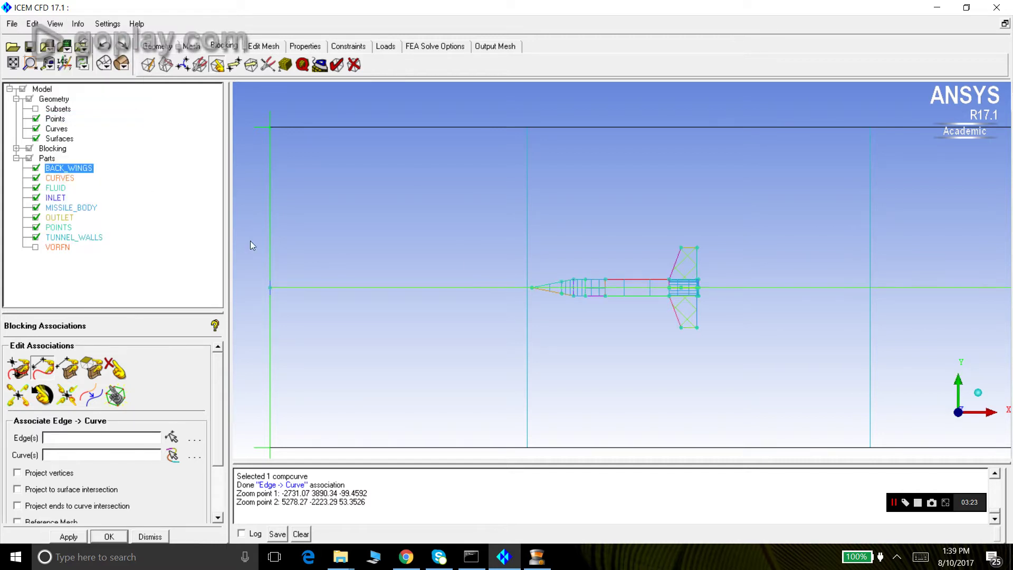
Split the tunnel block at a prescribed point on the missile's nose tip.
left_click(166, 64)
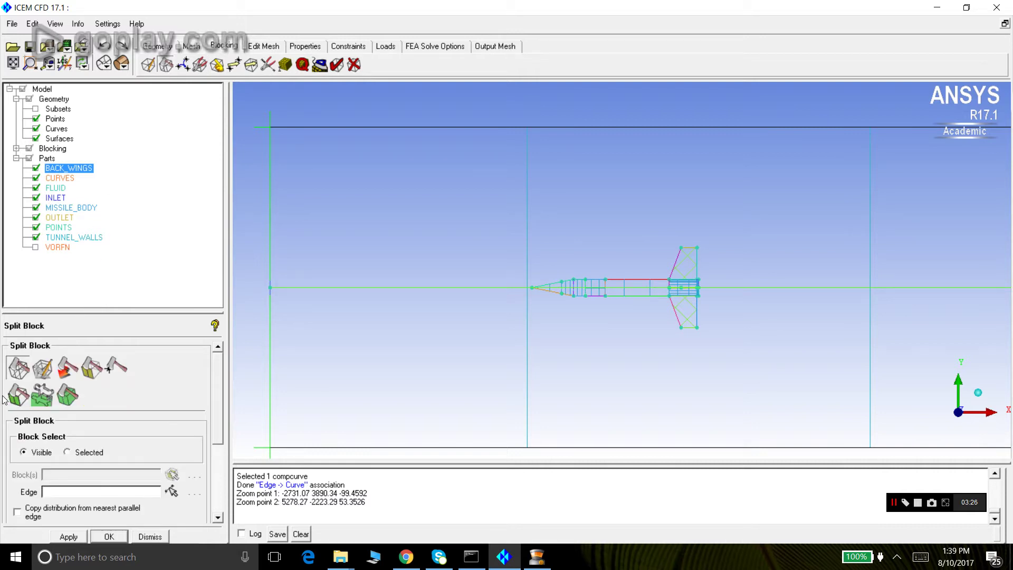
left_click(171, 491)
left_click(563, 128)
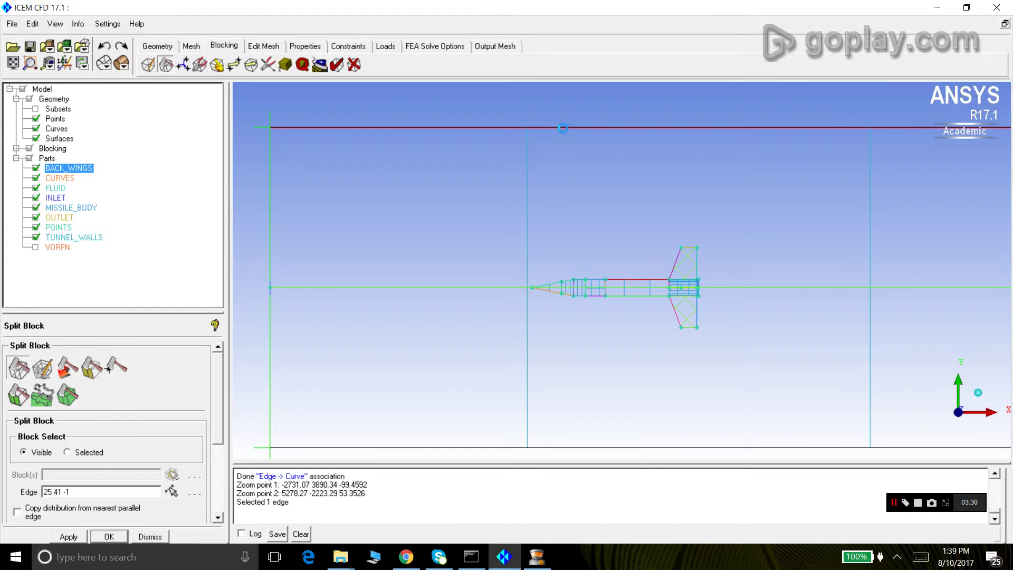
left_click(563, 128)
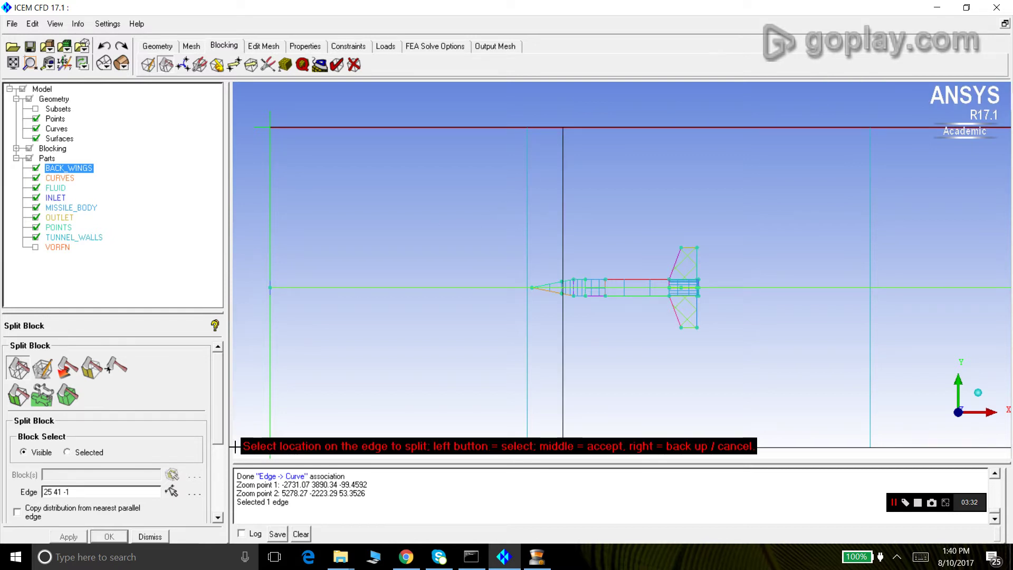
scroll(195, 464, "down", 4)
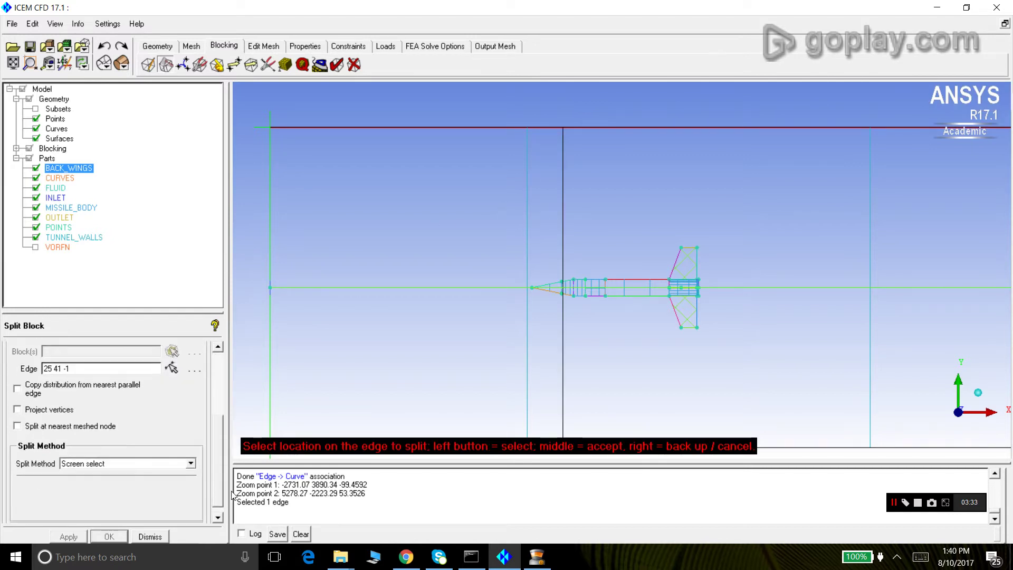
left_click(193, 462)
left_click(109, 485)
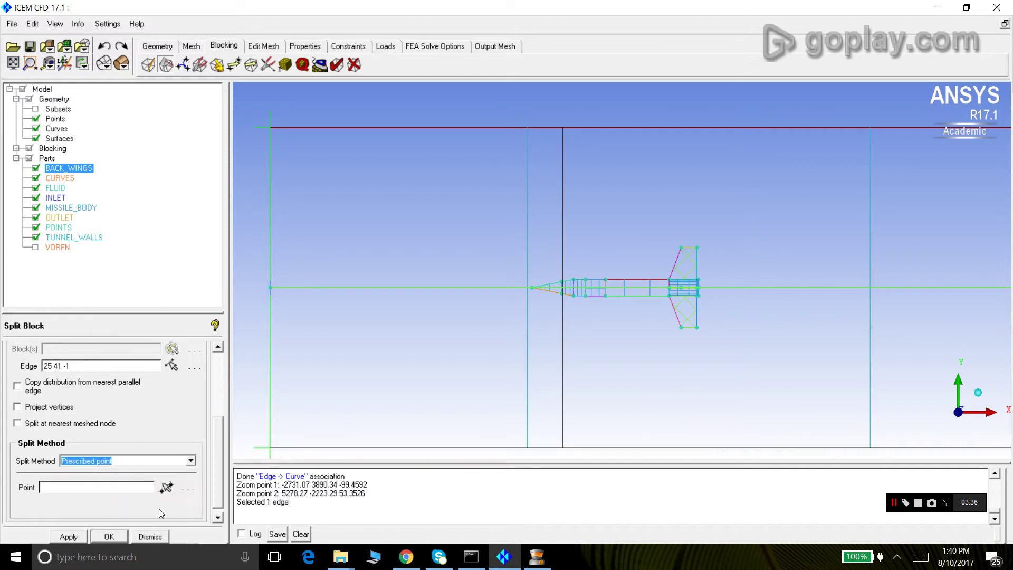
left_click(166, 487)
scroll(527, 296, "up", 2)
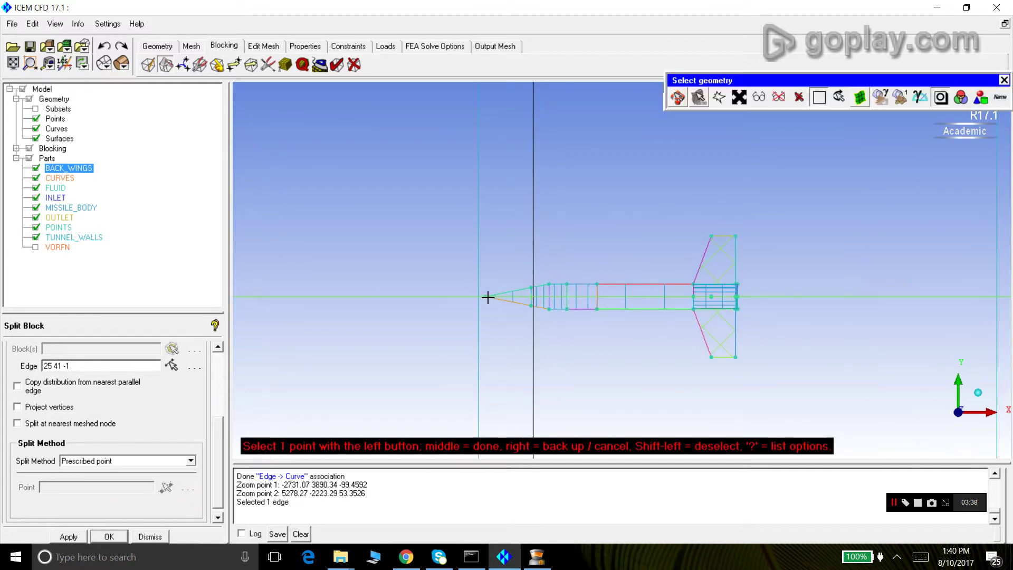
left_click(486, 296)
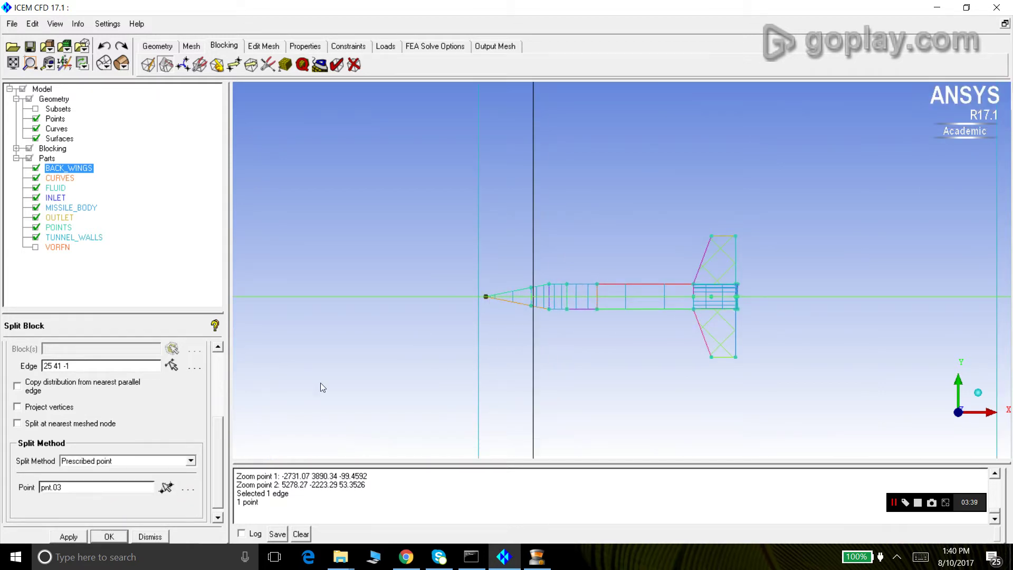
left_click(68, 537)
Add a second crosswise split at a prescribed point on the missile body behind the nose.
scroll(470, 314, "down", 1)
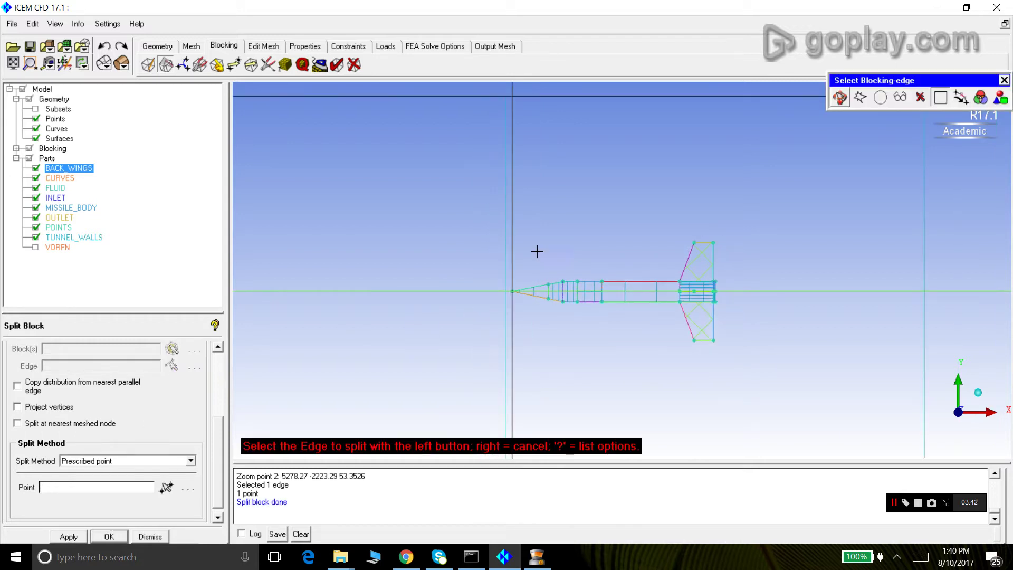
scroll(546, 152, "down", 1)
left_click(563, 130)
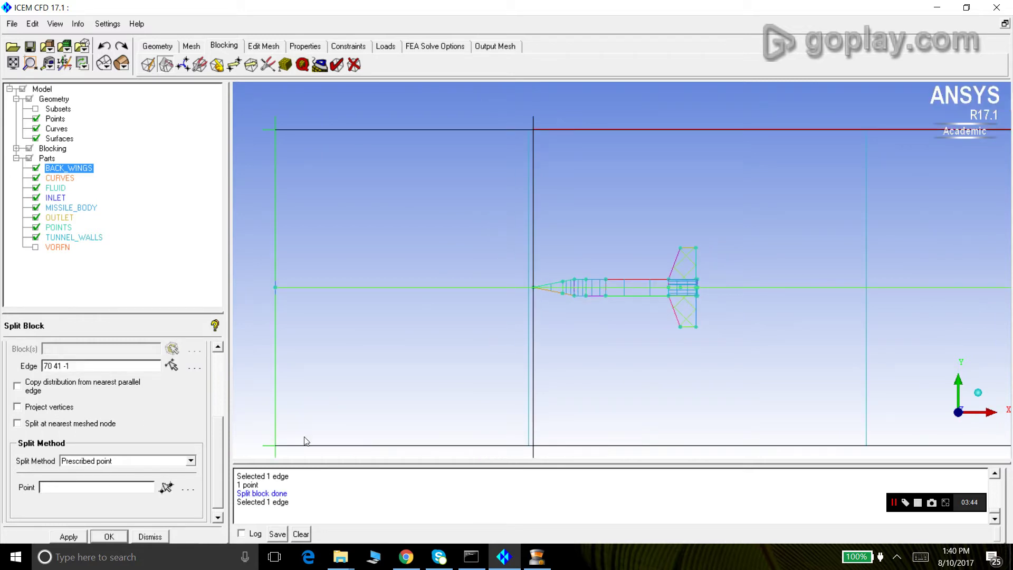
left_click(167, 487)
scroll(559, 344, "up", 2)
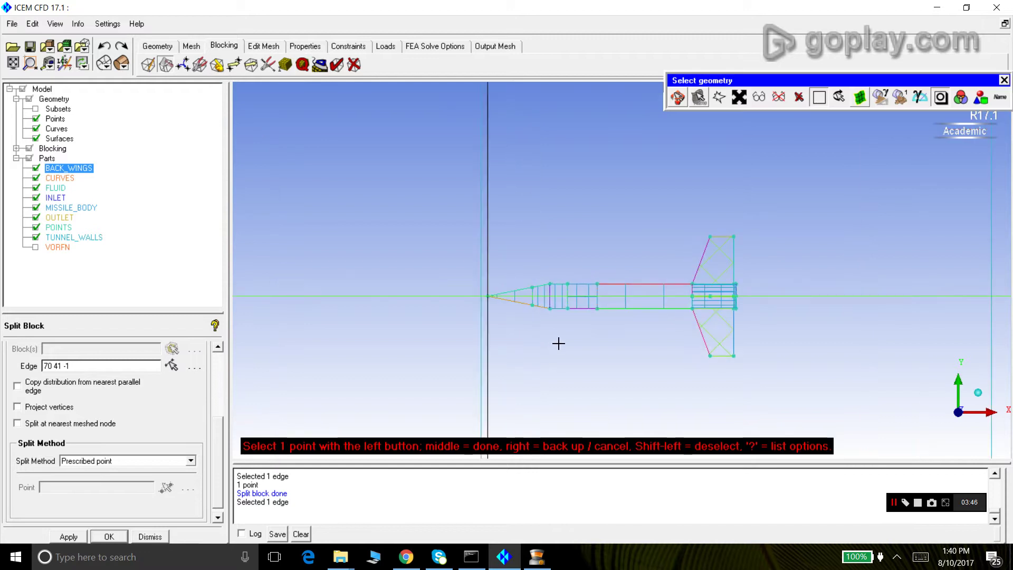
left_click(551, 292)
left_click(71, 537)
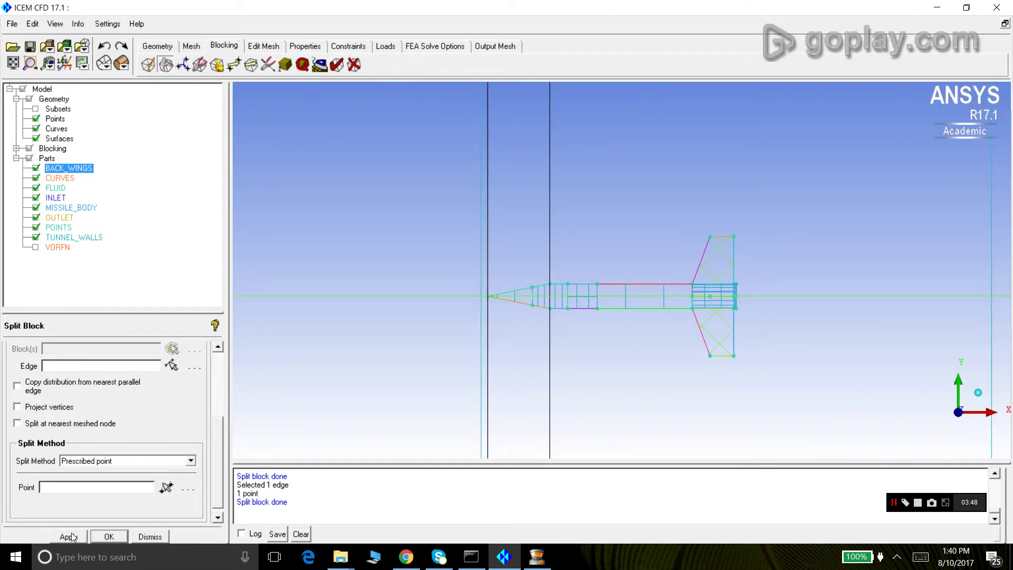
left_click(172, 366)
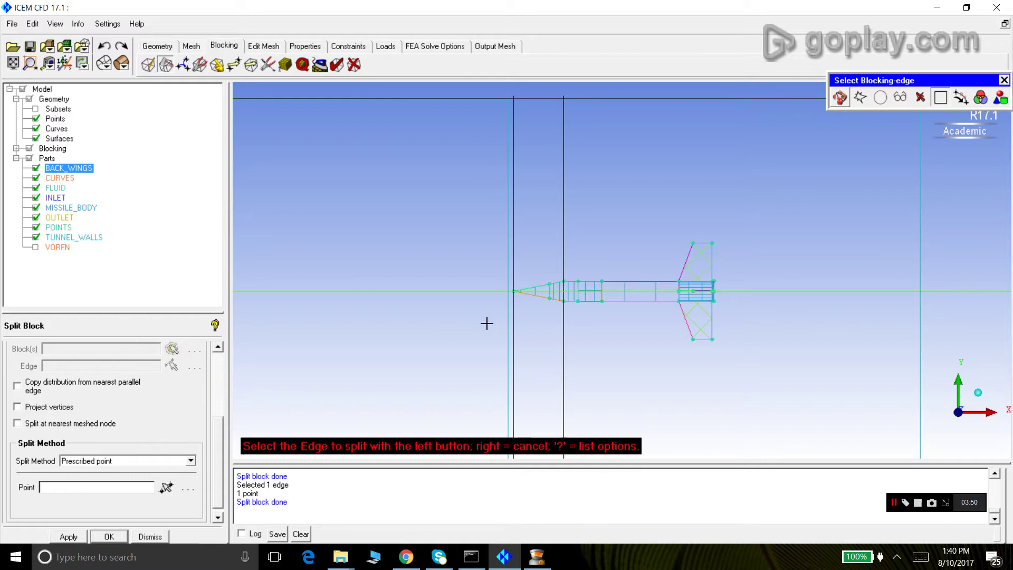
Split the block at the fin's front vertex and at the upper fin tip vertex.
left_click(664, 98)
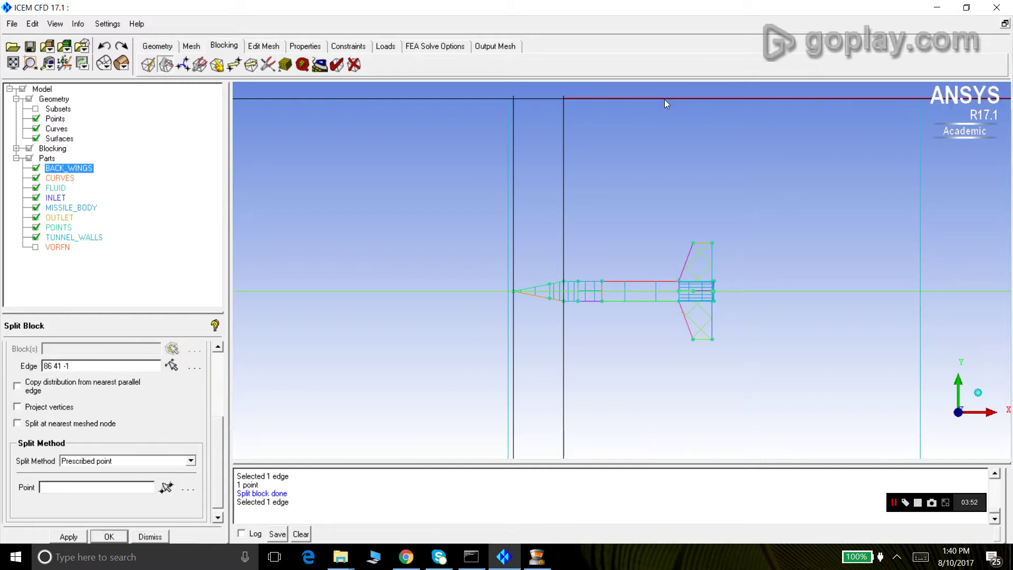
left_click(167, 487)
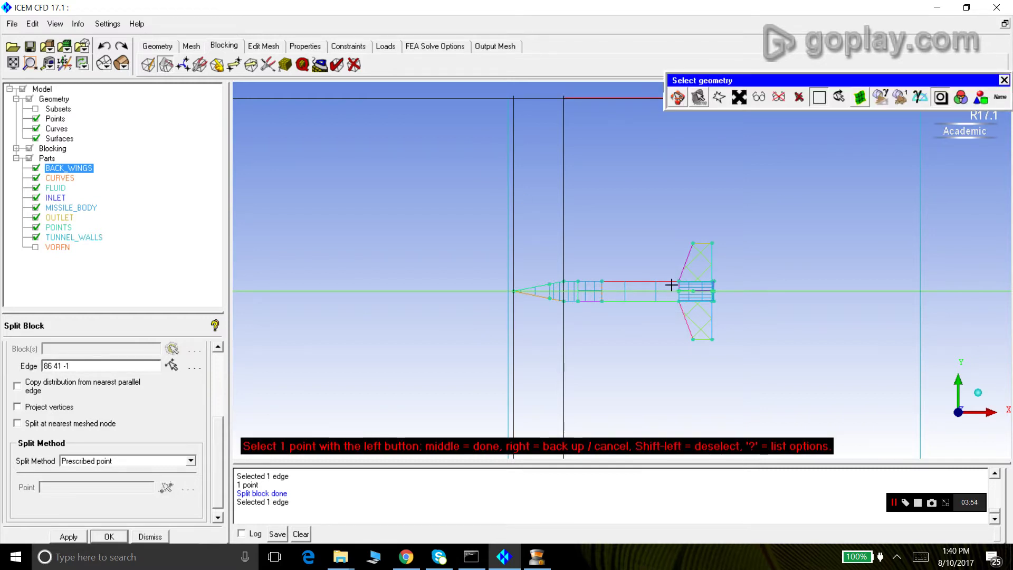
left_click(680, 282)
left_click(74, 539)
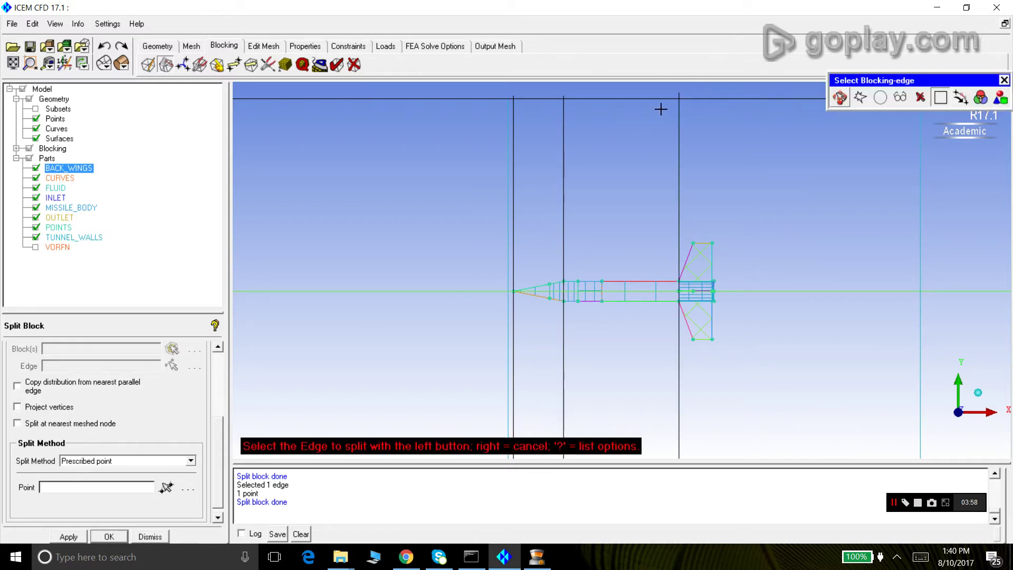
left_click(694, 98)
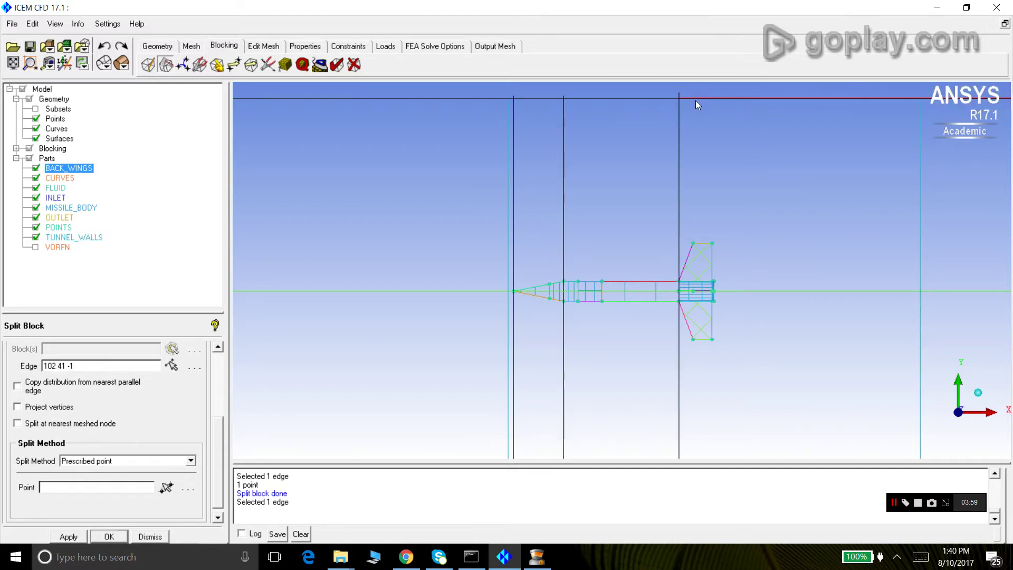
left_click(166, 487)
left_click(694, 244)
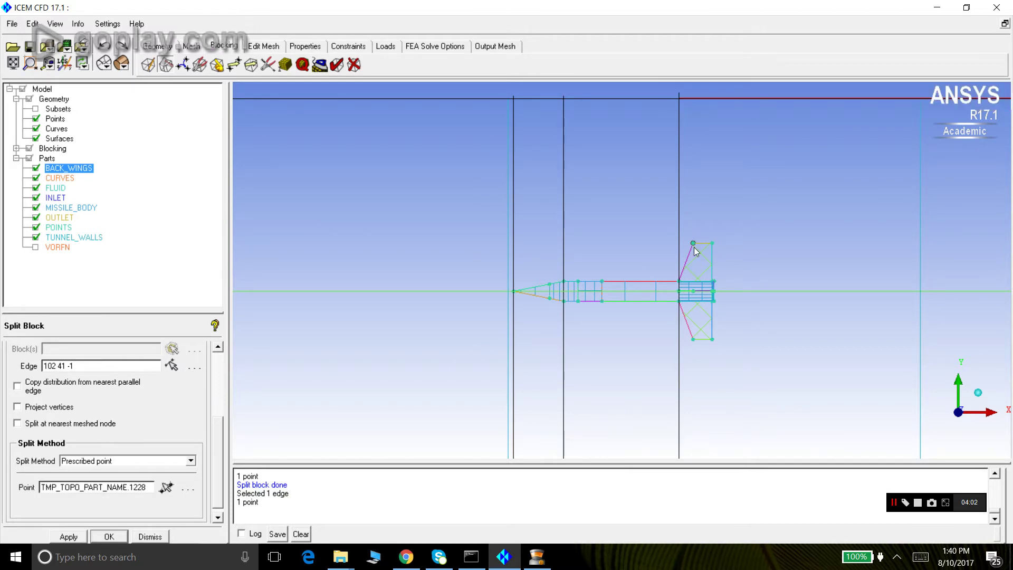
left_click(64, 536)
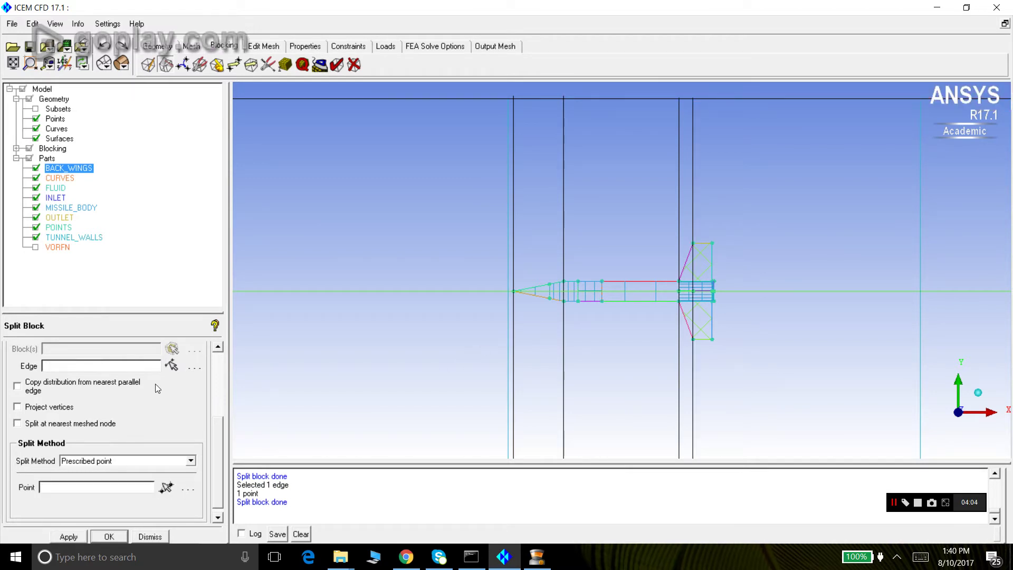
Add splits at the fin's trailing tip vertex and at the missile's tail end vertex.
left_click(170, 368)
left_click(722, 99)
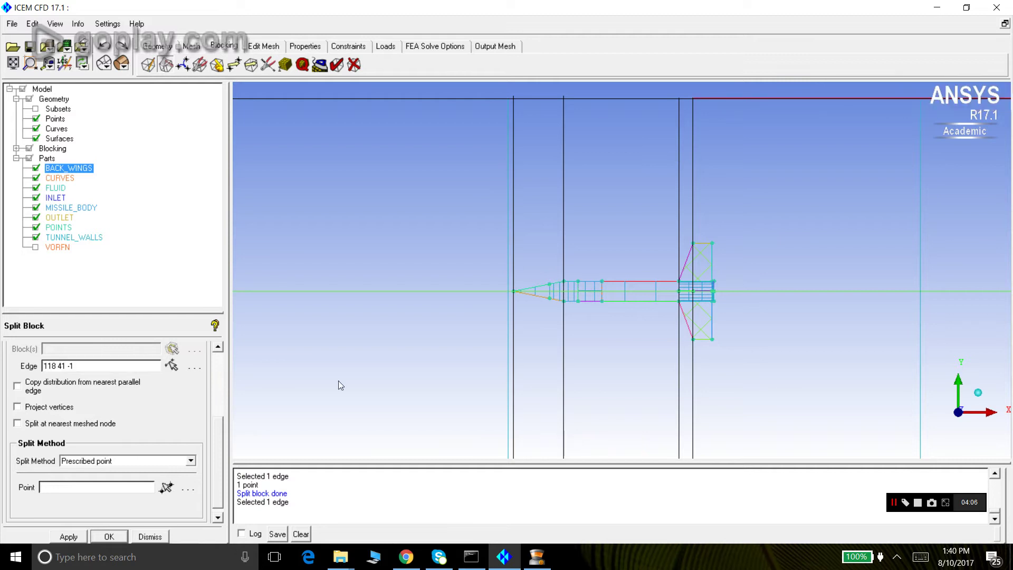
left_click(166, 487)
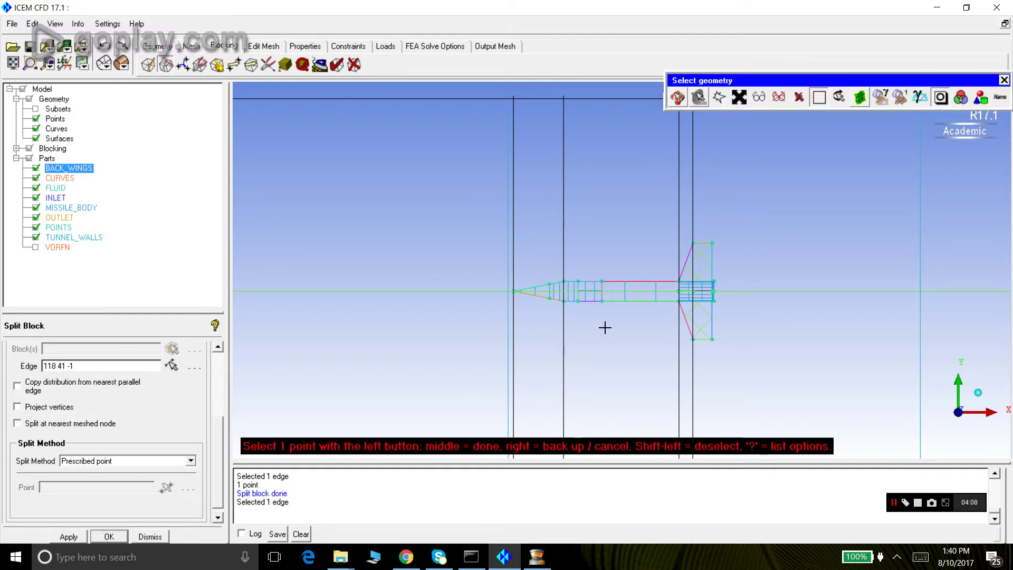
left_click(712, 244)
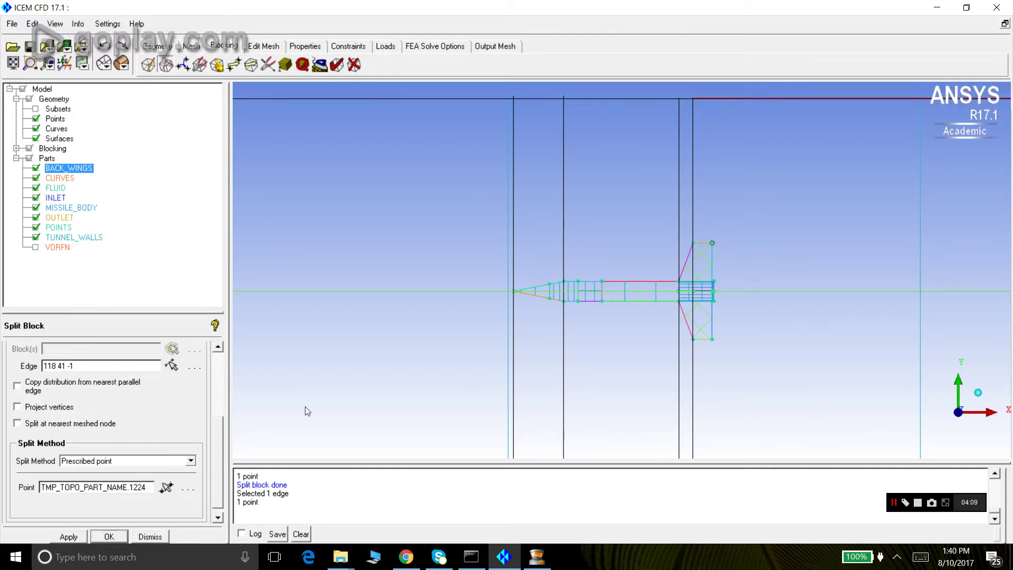
left_click(70, 537)
left_click(171, 365)
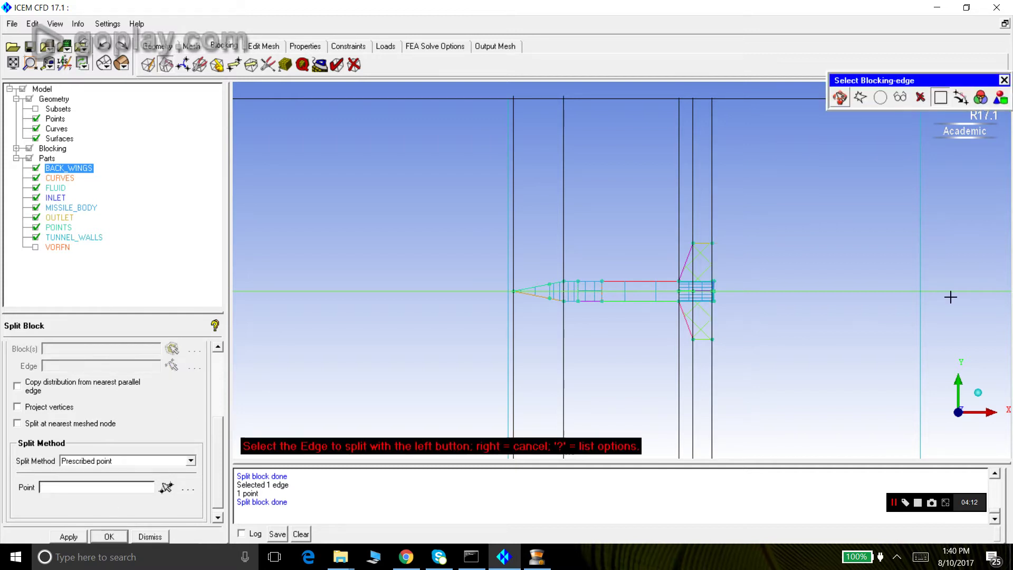
scroll(755, 306, "up", 3)
scroll(762, 295, "down", 2)
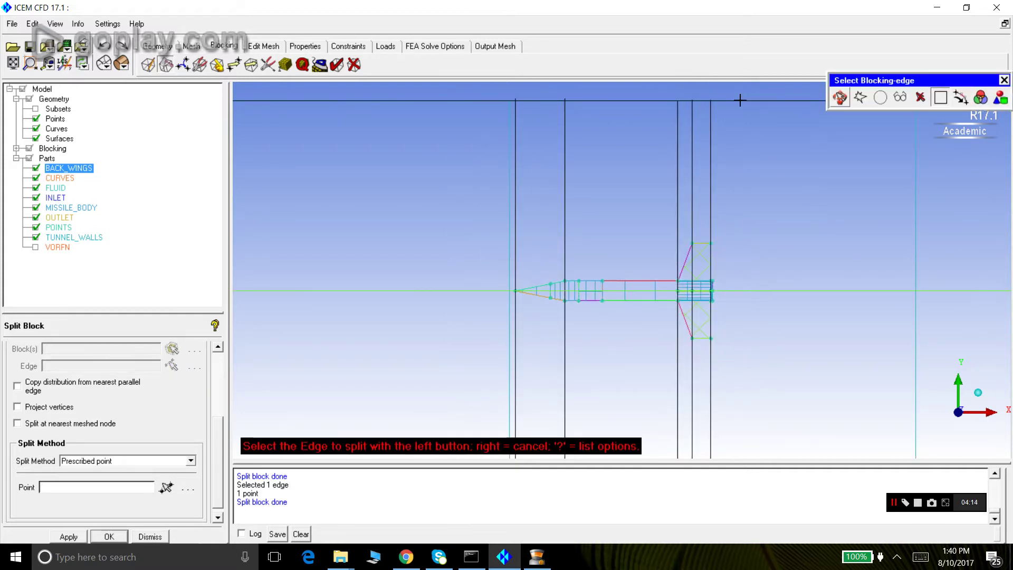
left_click(741, 100)
left_click(163, 493)
scroll(796, 267, "up", 3)
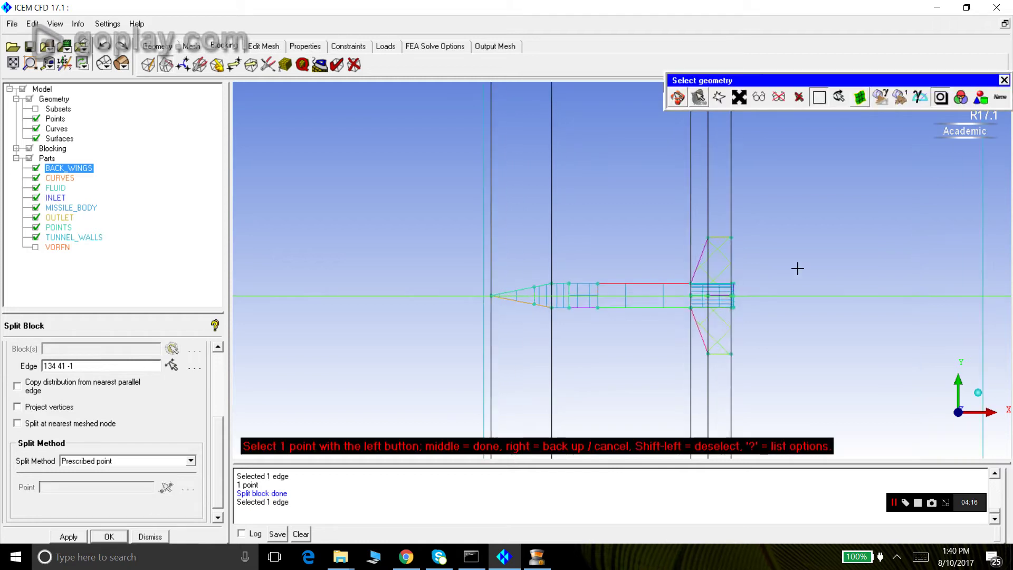
left_click(760, 288)
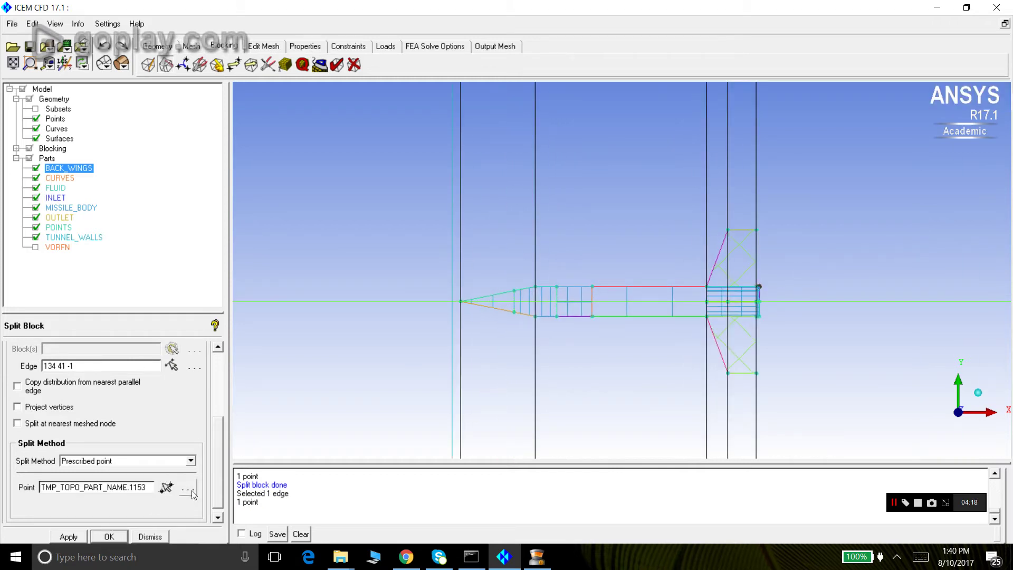
left_click(83, 536)
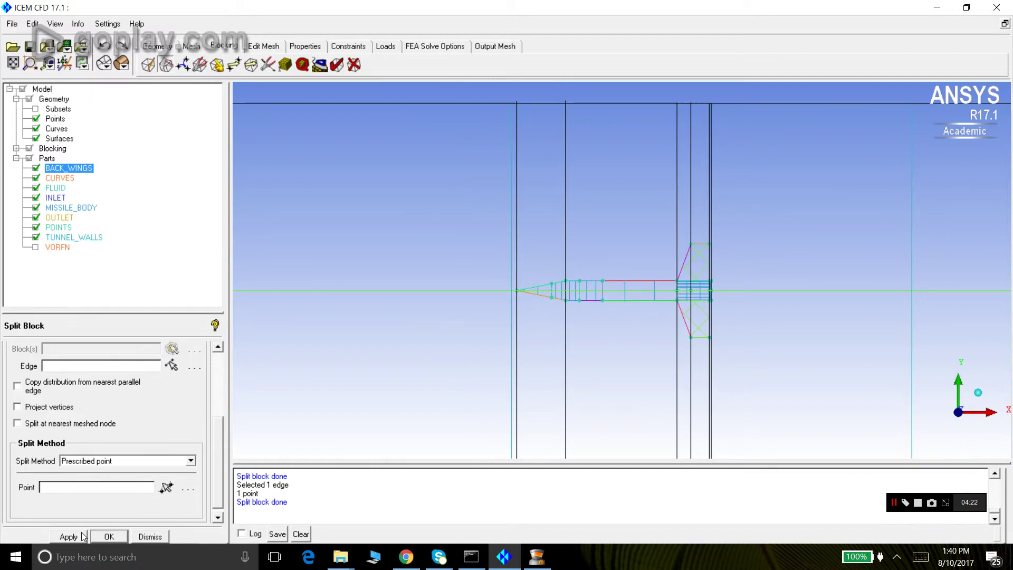
left_click(171, 365)
scroll(426, 257, "down", 3)
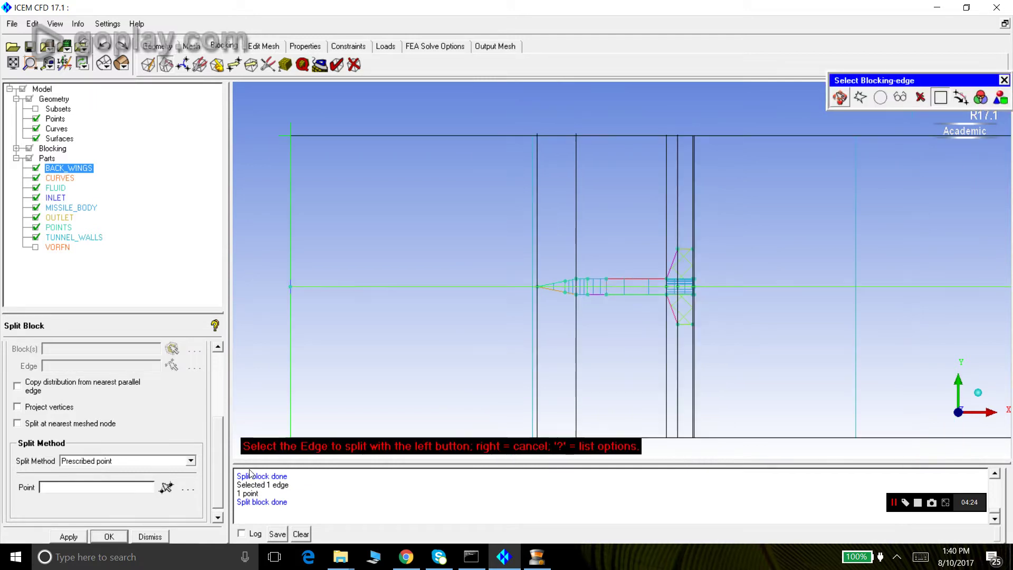
Add horizontal block splits through the missile body's upper side and the upper fin tip.
left_click(447, 248)
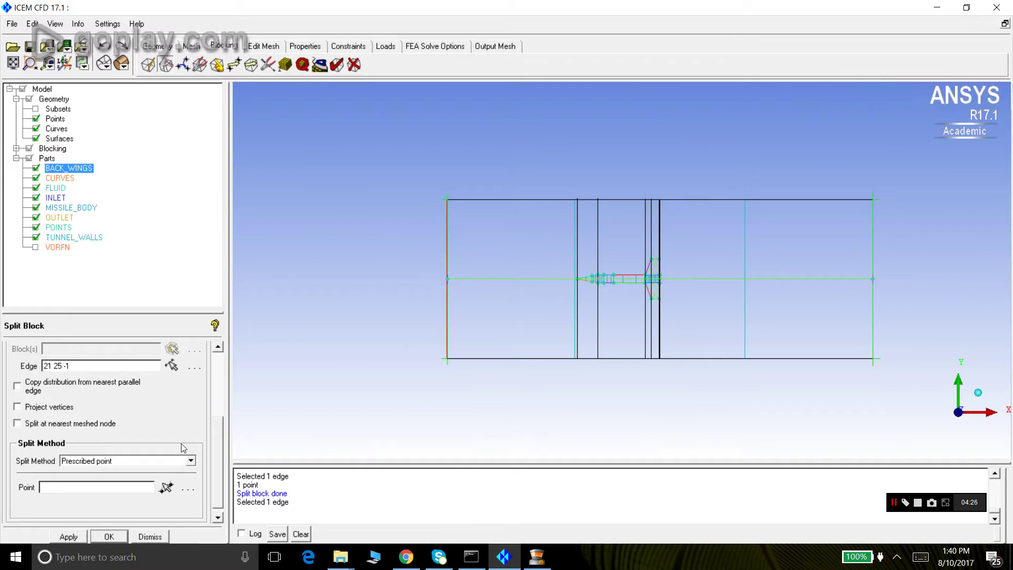
left_click(166, 487)
scroll(584, 280, "up", 2)
scroll(585, 280, "up", 2)
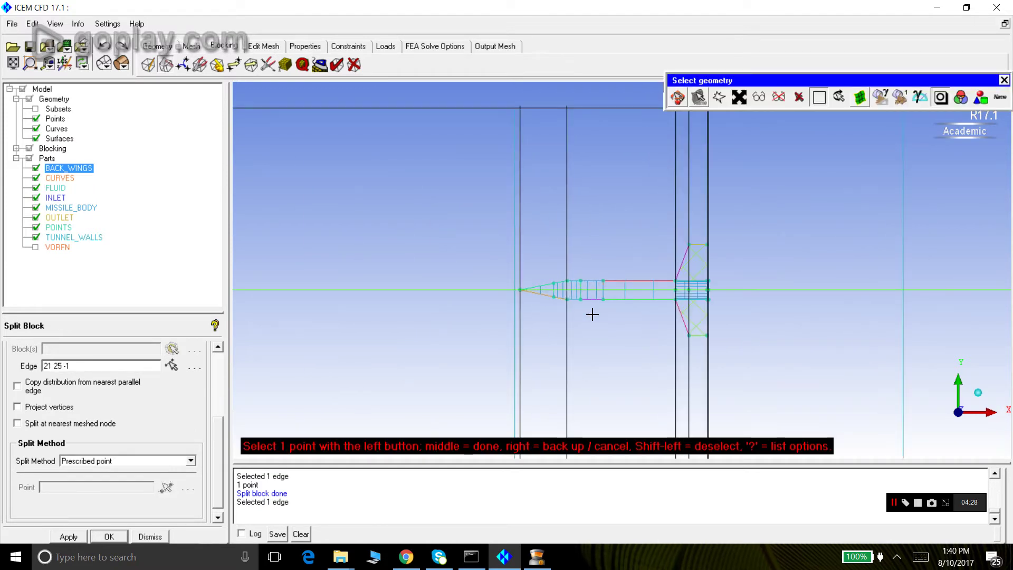
left_click(567, 281)
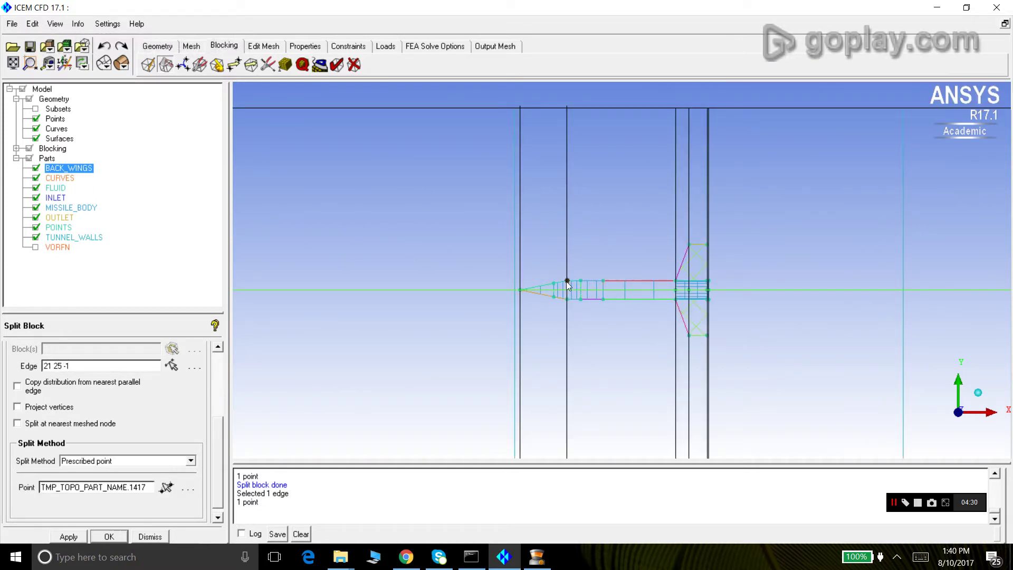
left_click(67, 537)
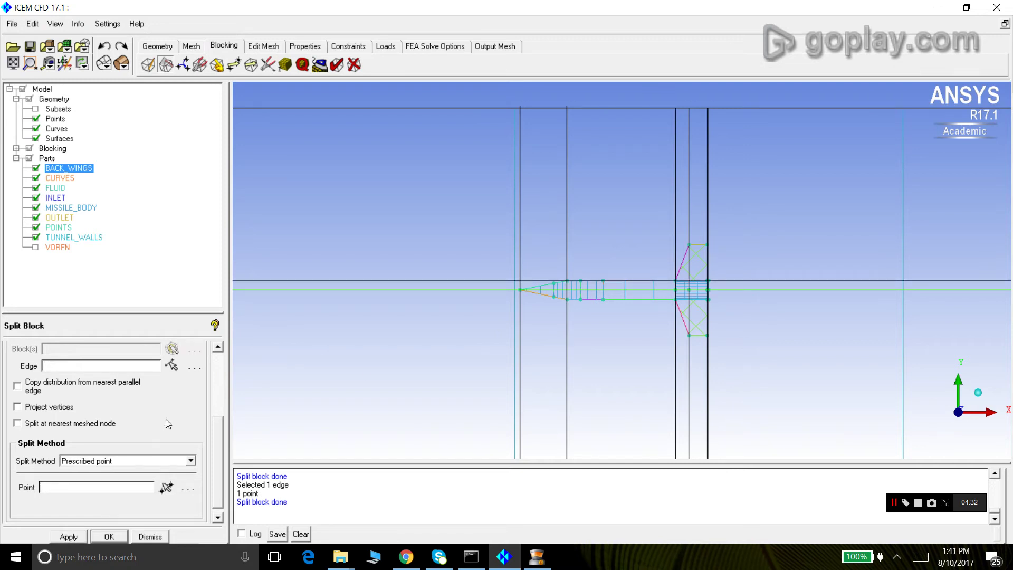
scroll(602, 264, "down", 1)
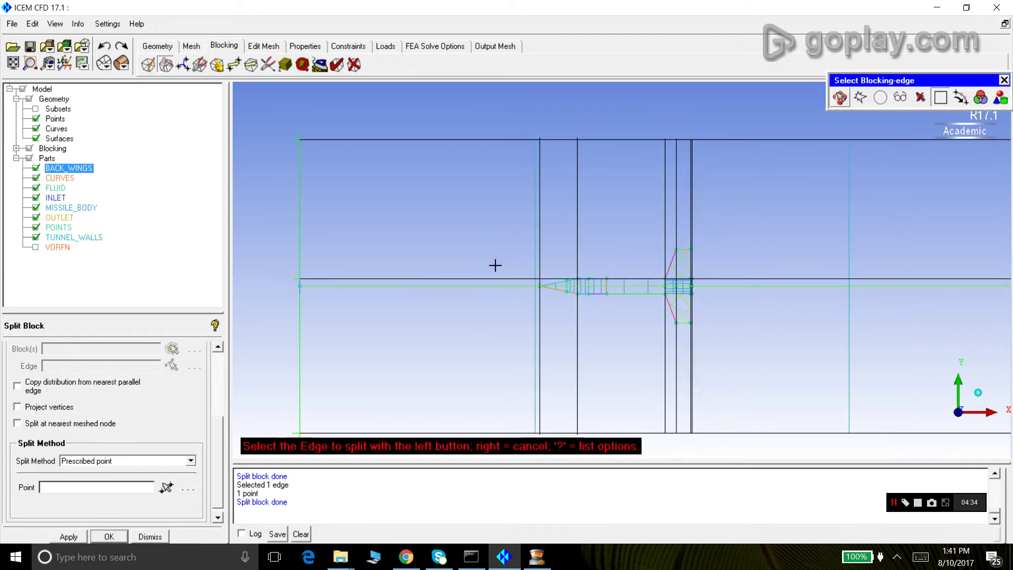
left_click(301, 226)
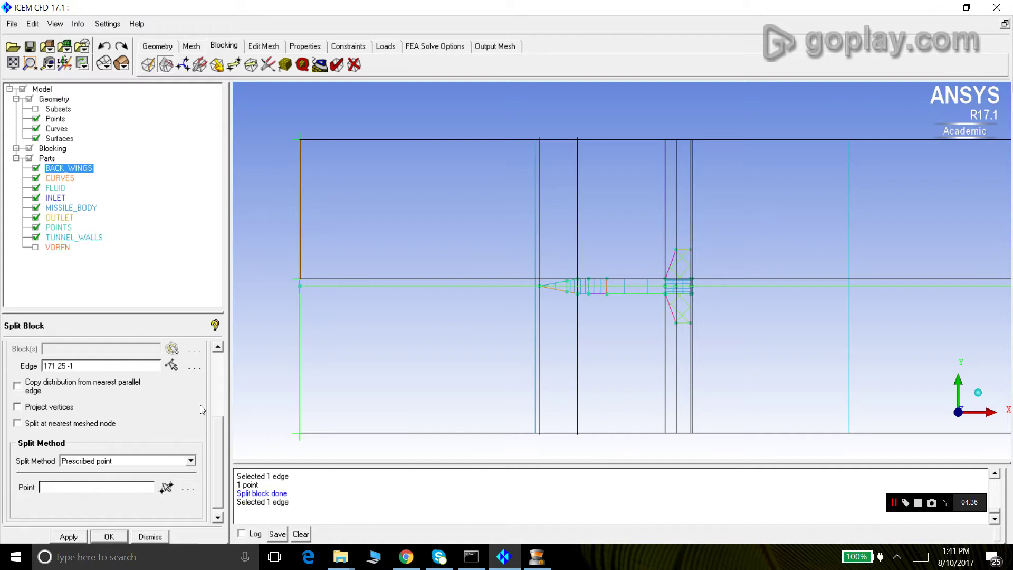
left_click(167, 487)
scroll(656, 222, "up", 1)
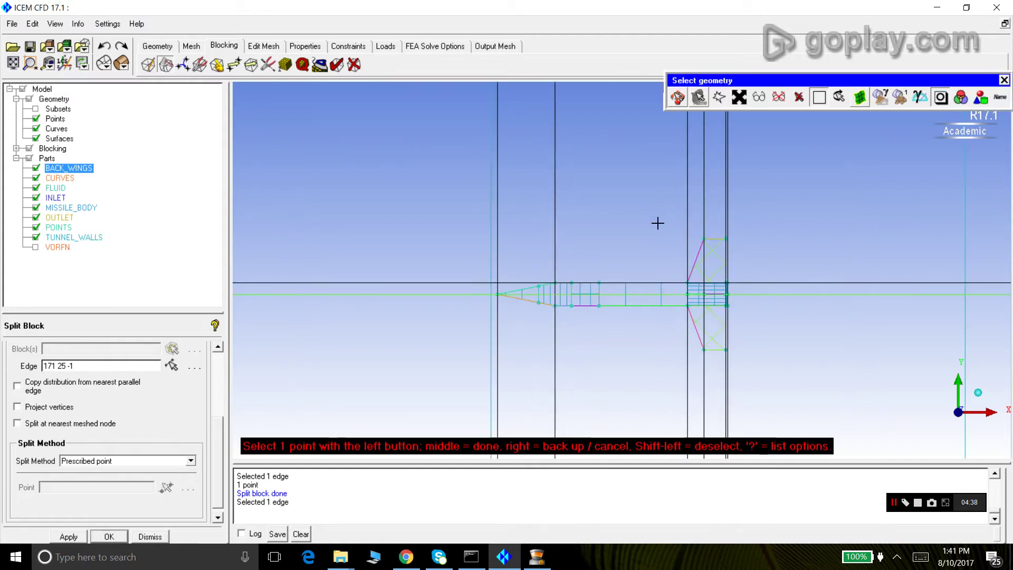
left_click(703, 246)
left_click(70, 538)
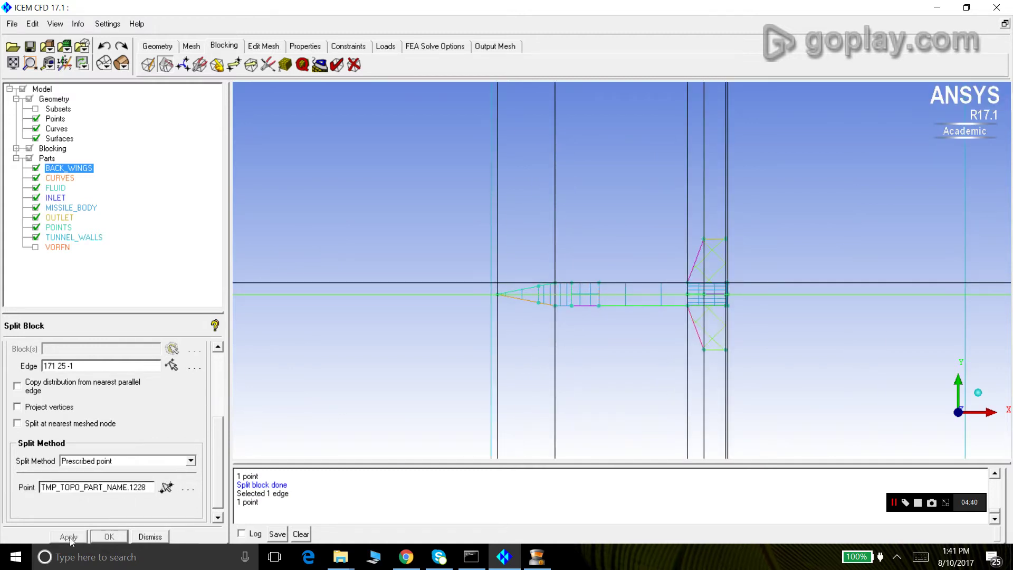
scroll(492, 319, "down", 1)
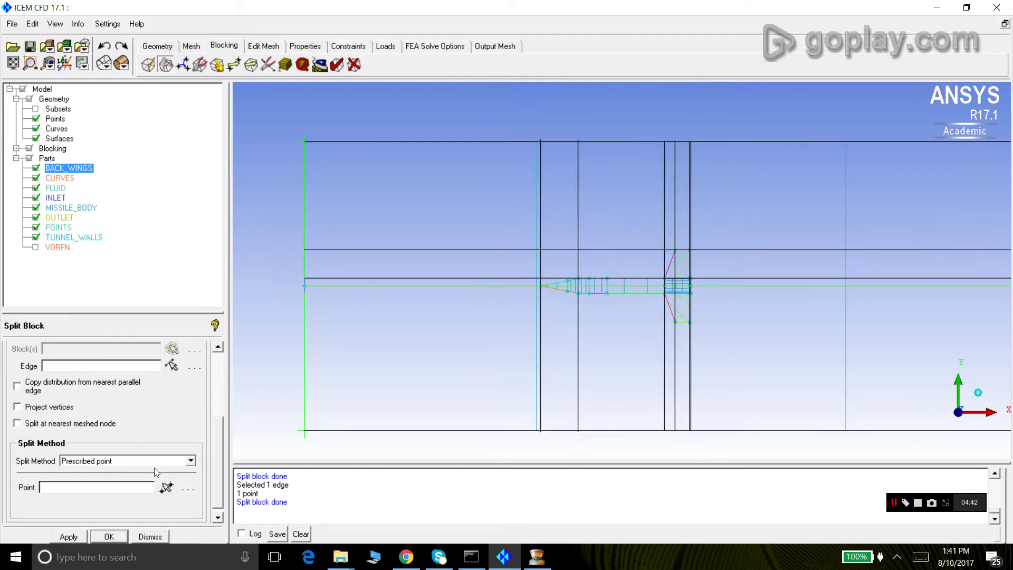
Add horizontal block splits through the missile's underside and the lower wing tip.
left_click(172, 364)
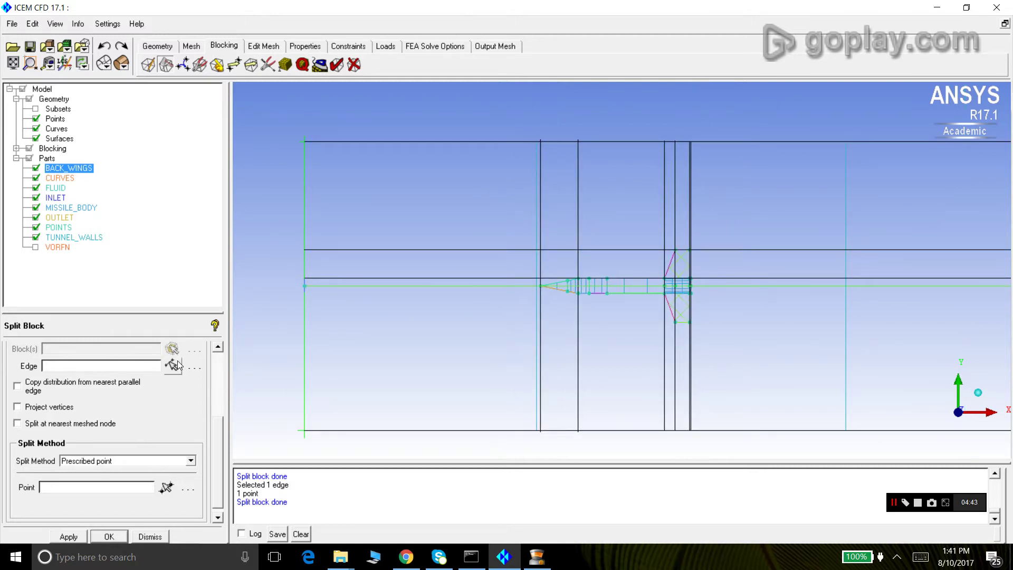
left_click(304, 318)
left_click(167, 487)
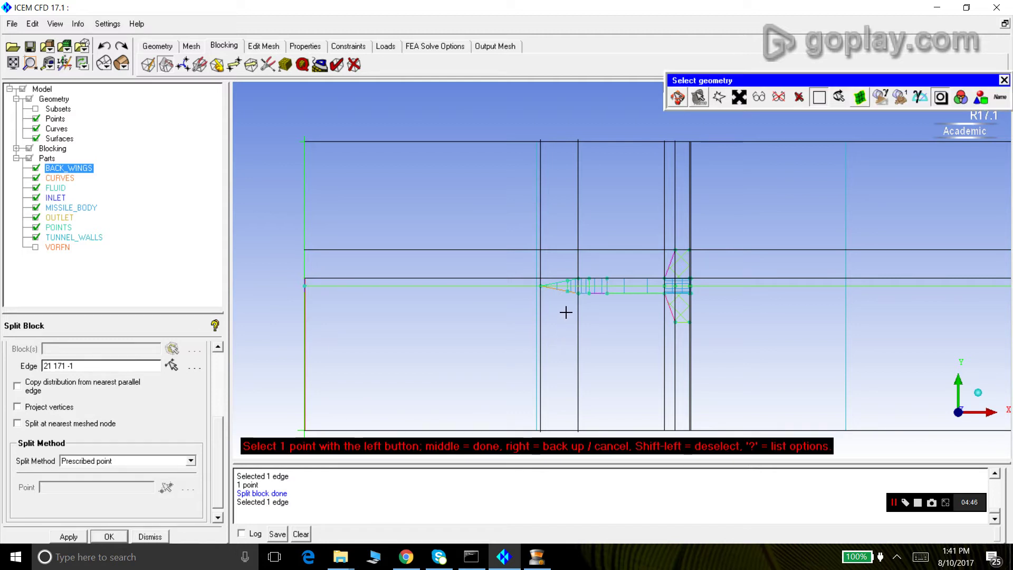
left_click(578, 293)
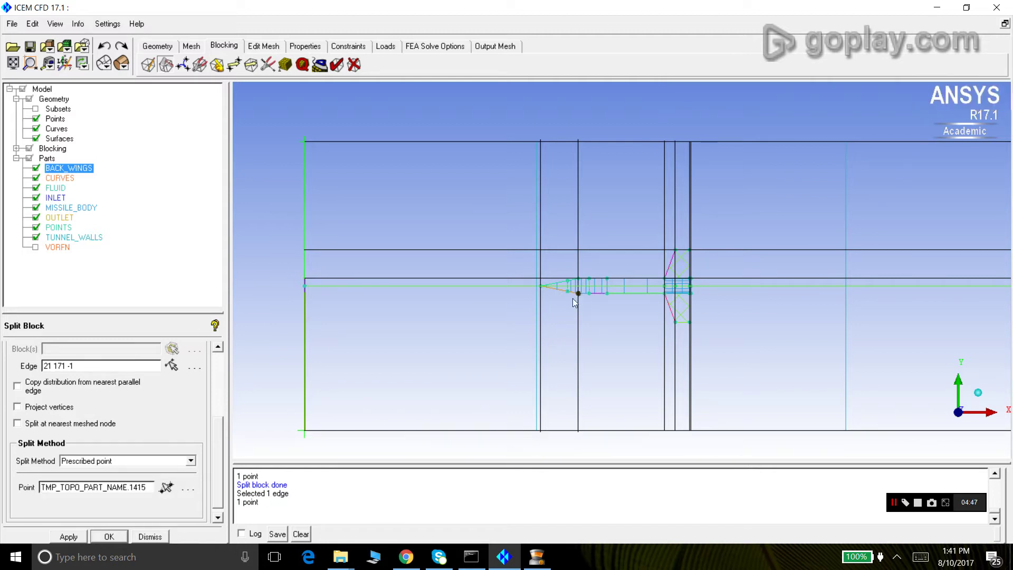
left_click(79, 539)
scroll(640, 299, "up", 2)
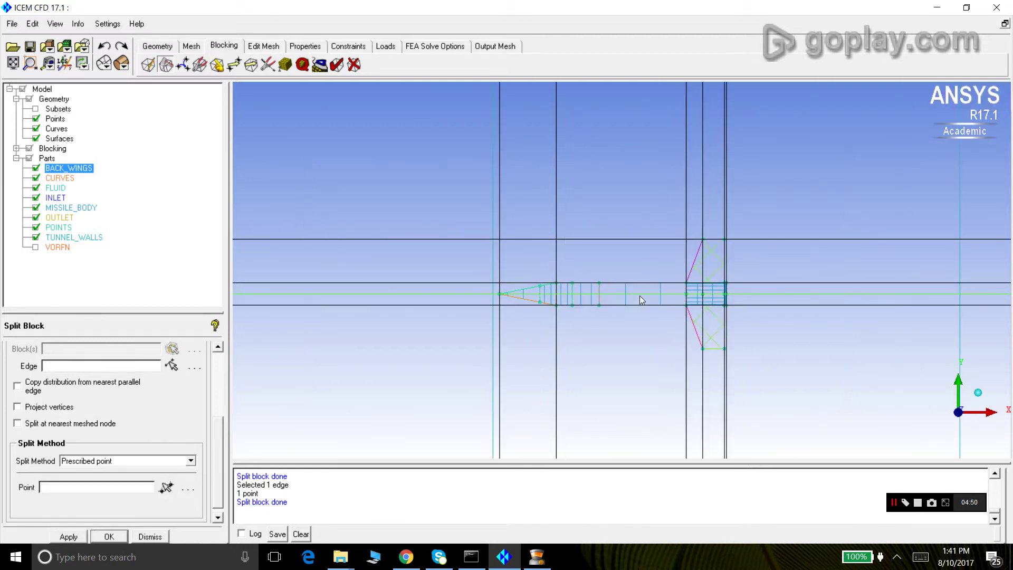
scroll(640, 295, "down", 1)
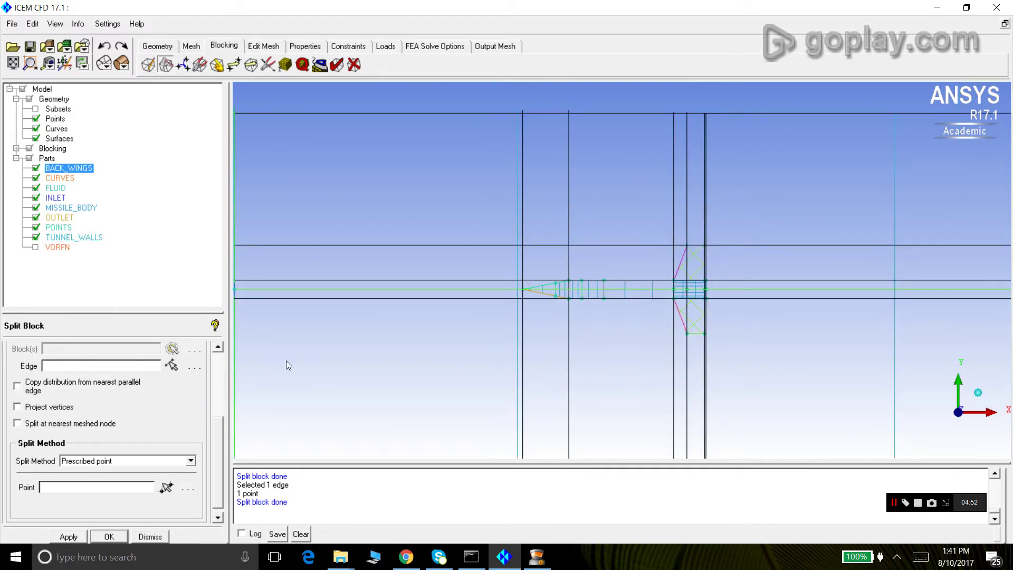
scroll(258, 376, "down", 1)
left_click(172, 366)
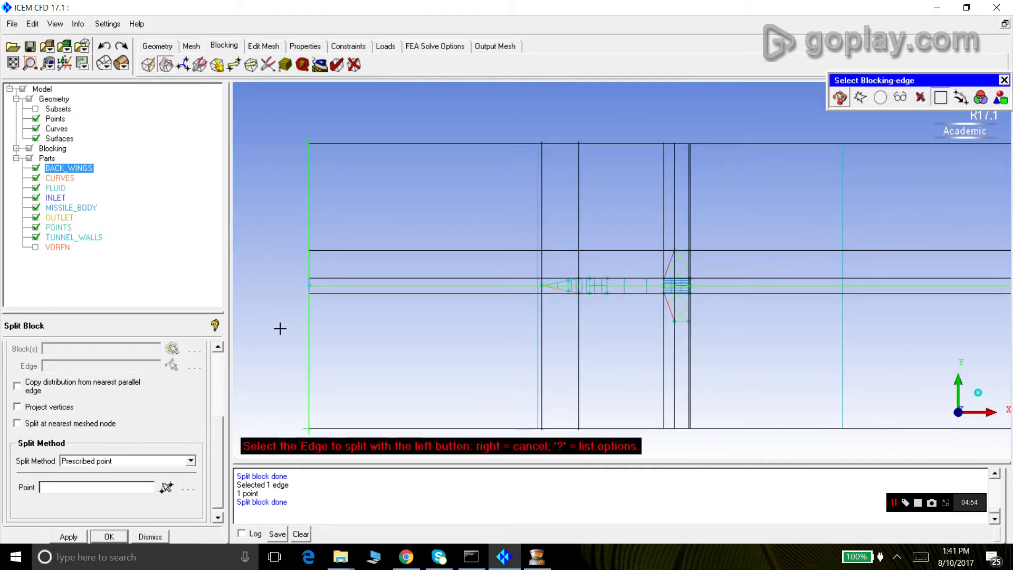
left_click(309, 318)
left_click(167, 487)
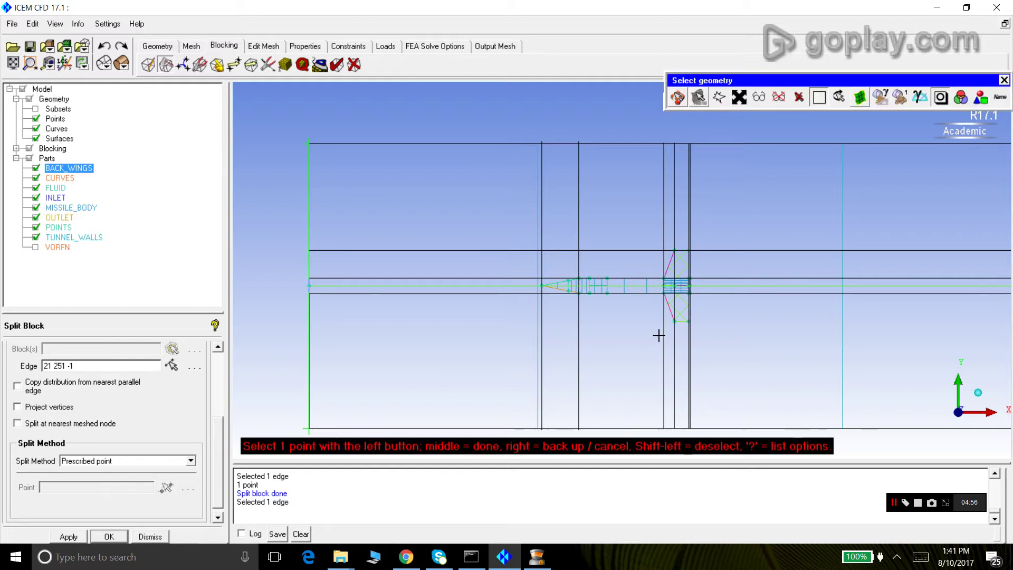
left_click(675, 322)
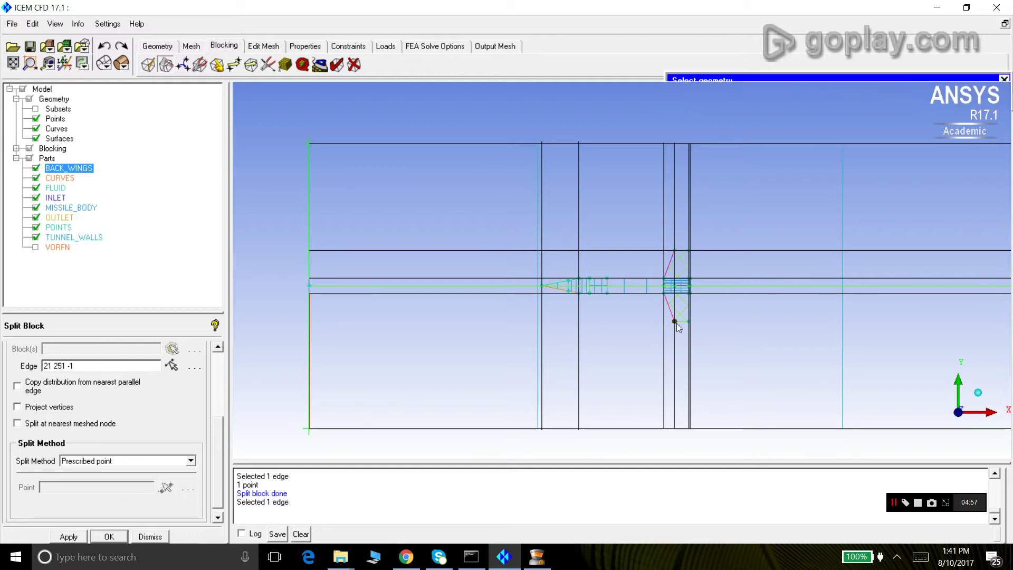
left_click(69, 537)
left_click(177, 365)
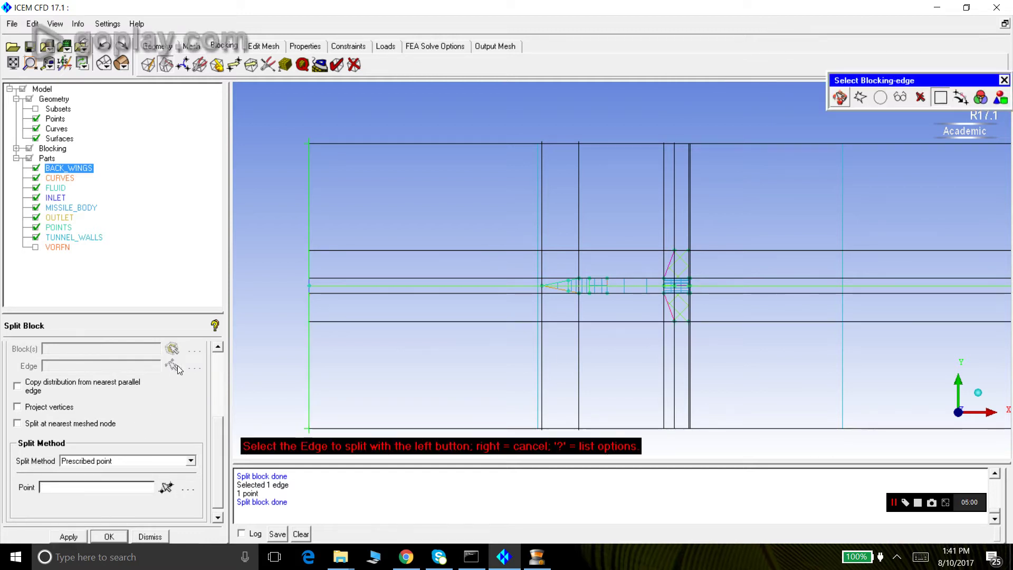
right_click(261, 286)
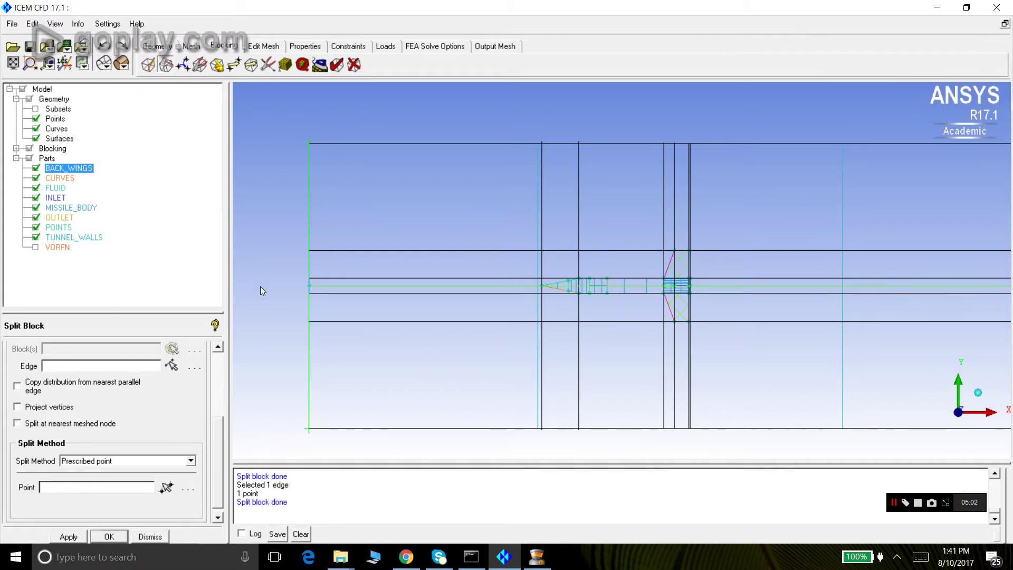
scroll(726, 299, "up", 2)
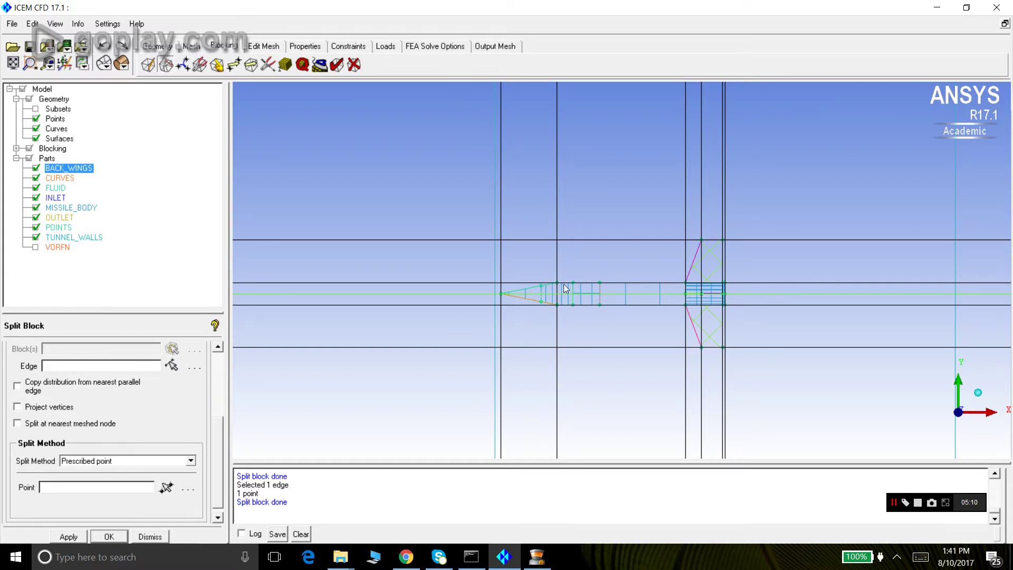
scroll(559, 284, "down", 3)
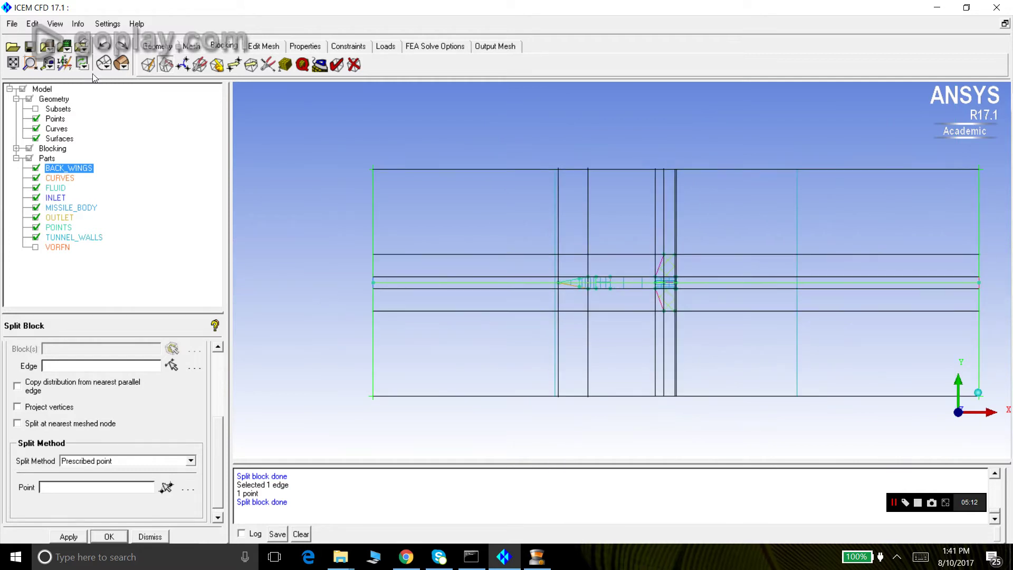
left_click(56, 24)
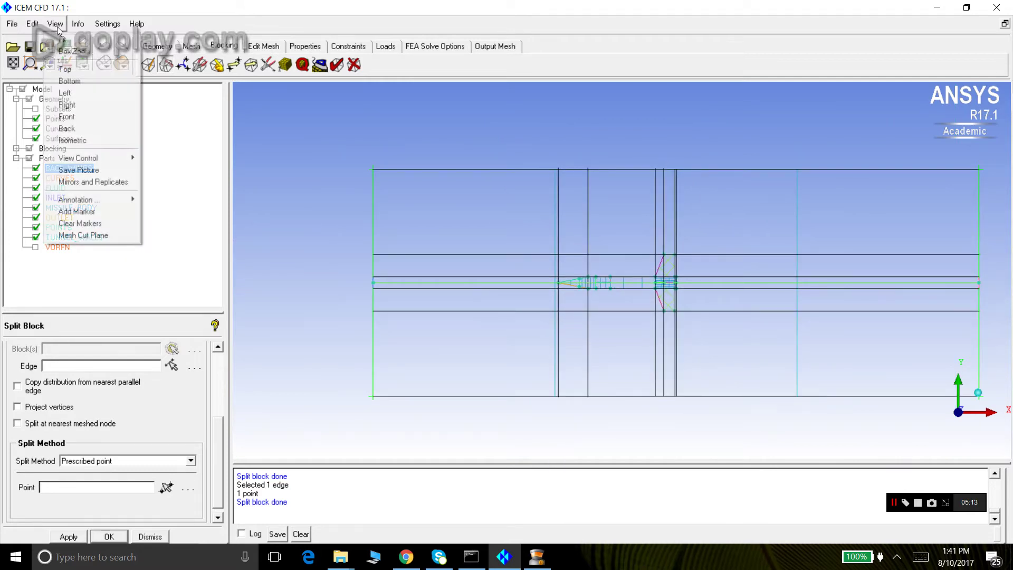
In the bottom view, split the left edge at the upper fin tip and a fin-edge vertex.
left_click(71, 80)
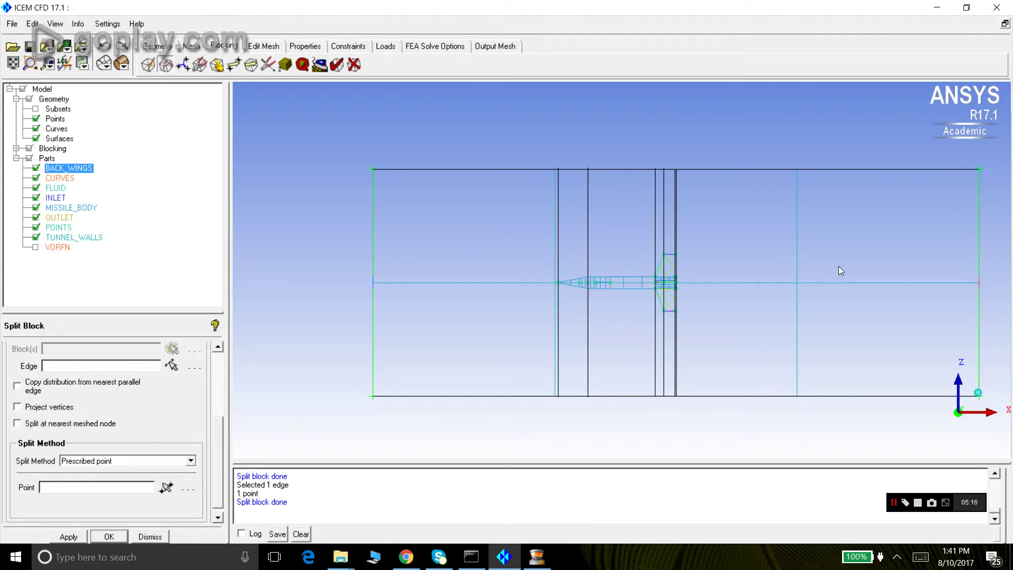
left_click(171, 366)
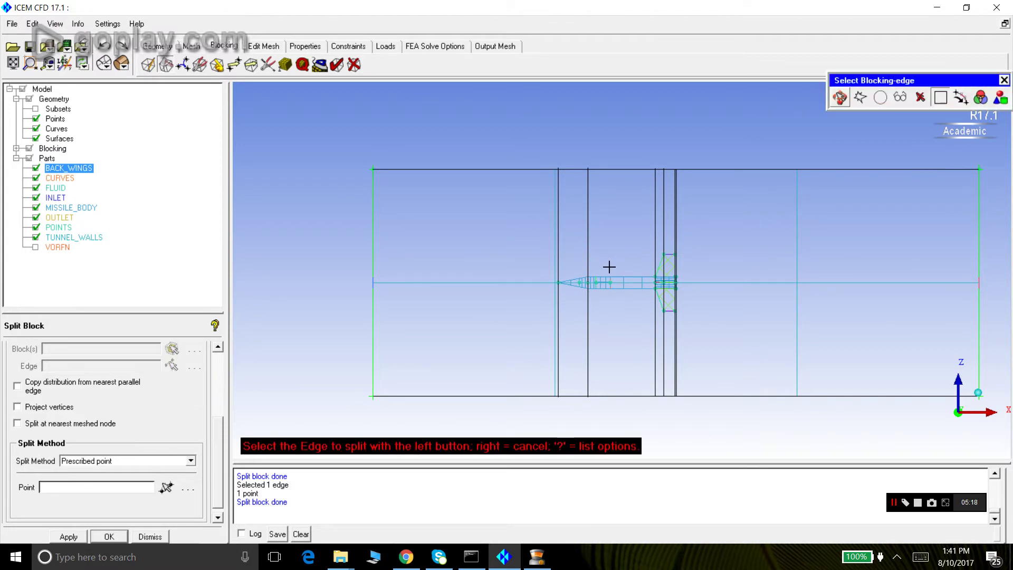
left_click(372, 257)
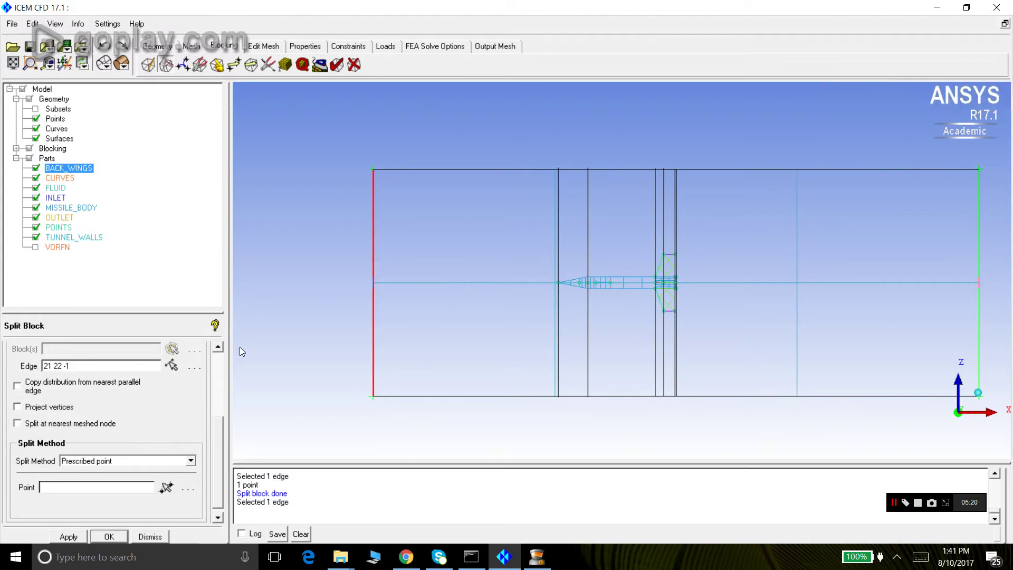
left_click(167, 488)
scroll(596, 308, "up", 2)
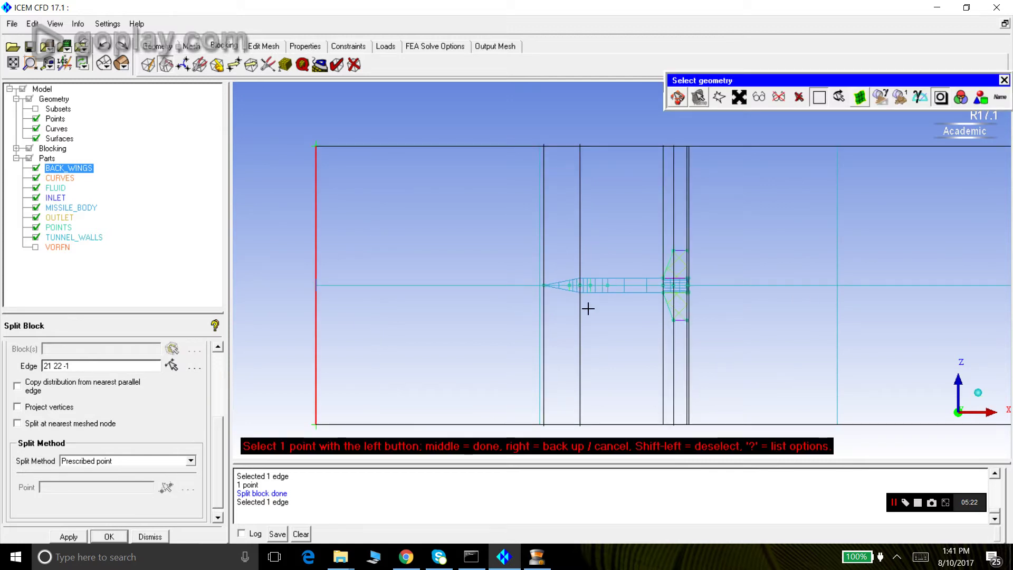
left_click(676, 252)
left_click(64, 538)
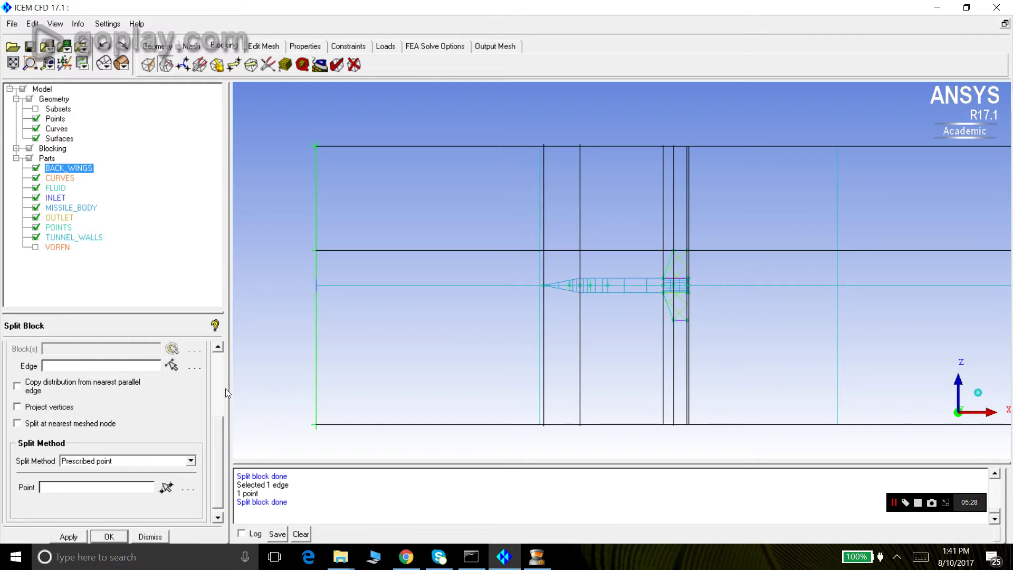
left_click(171, 365)
left_click(313, 283)
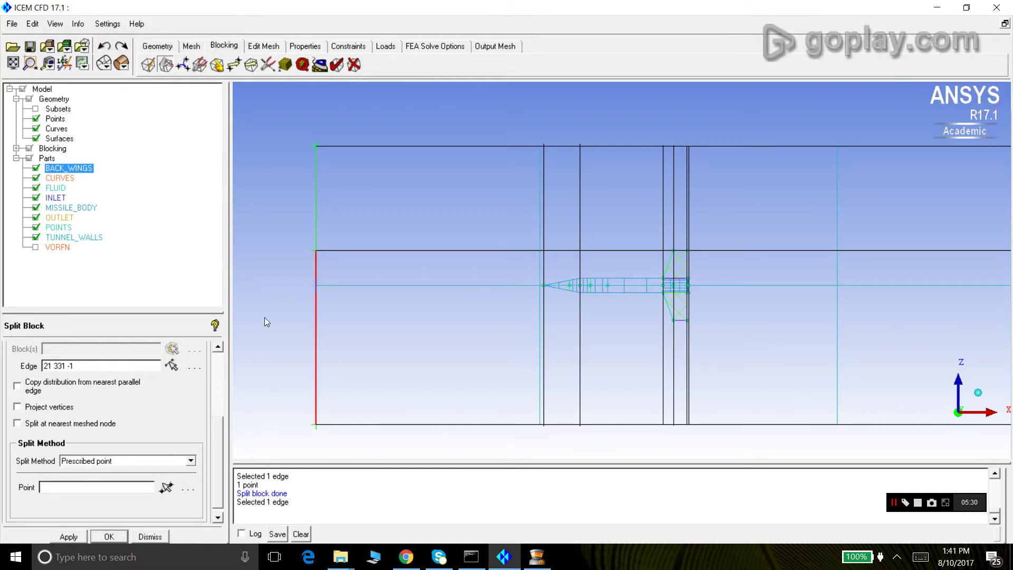
left_click(166, 488)
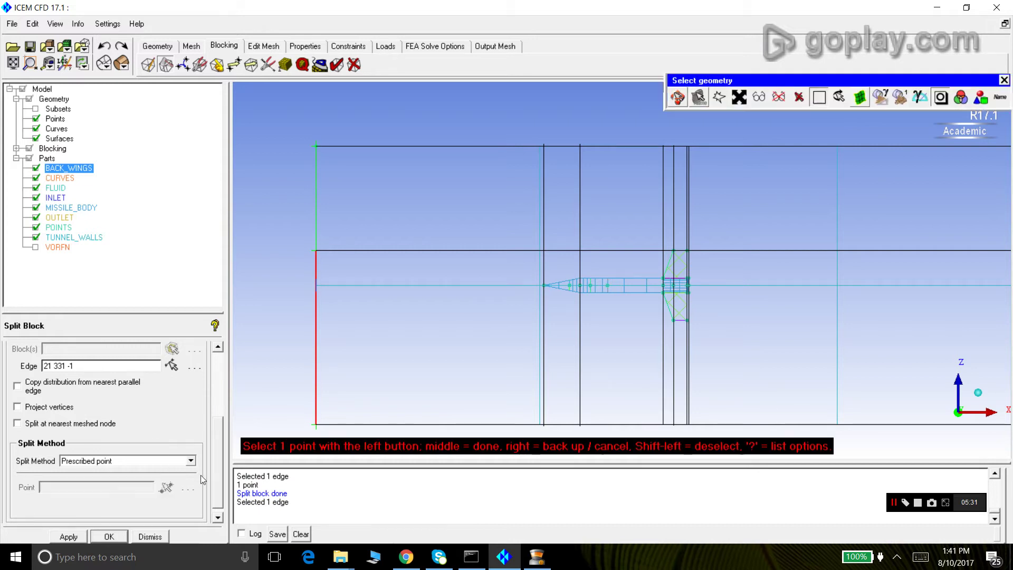
left_click(663, 278)
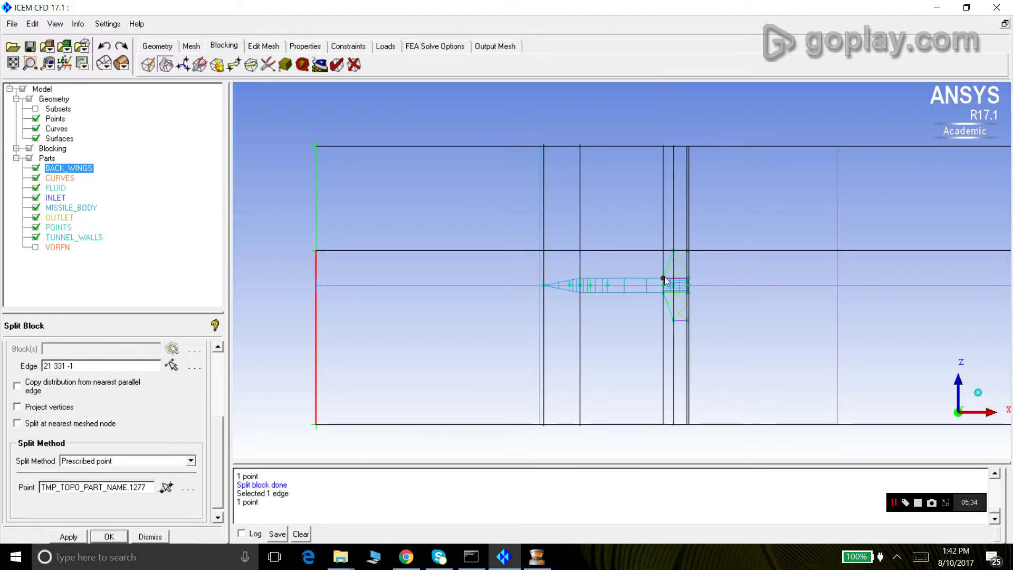
left_click(67, 537)
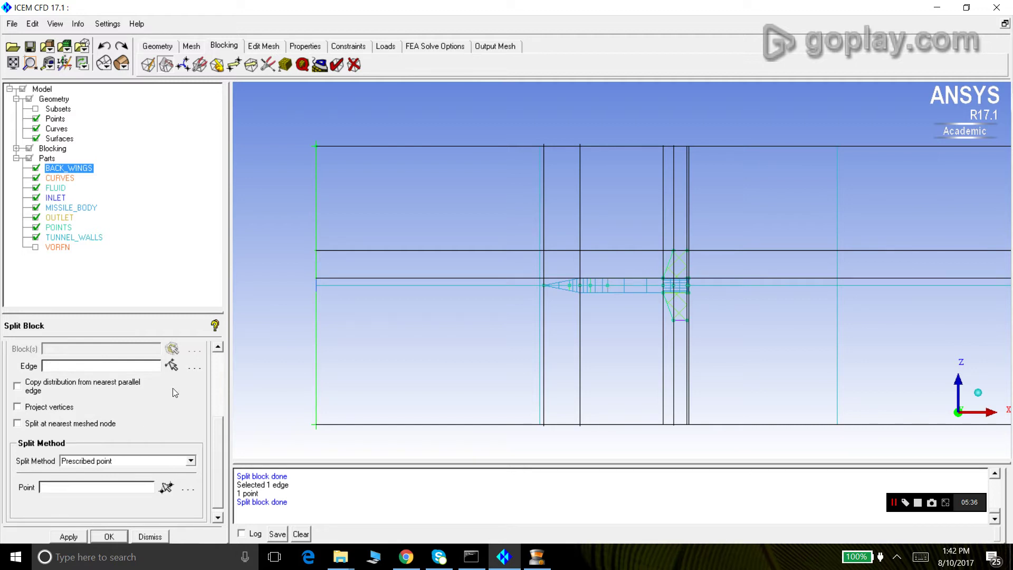
Split the lower left edges at a missile body point and the lower fin tip.
left_click(316, 323)
left_click(166, 487)
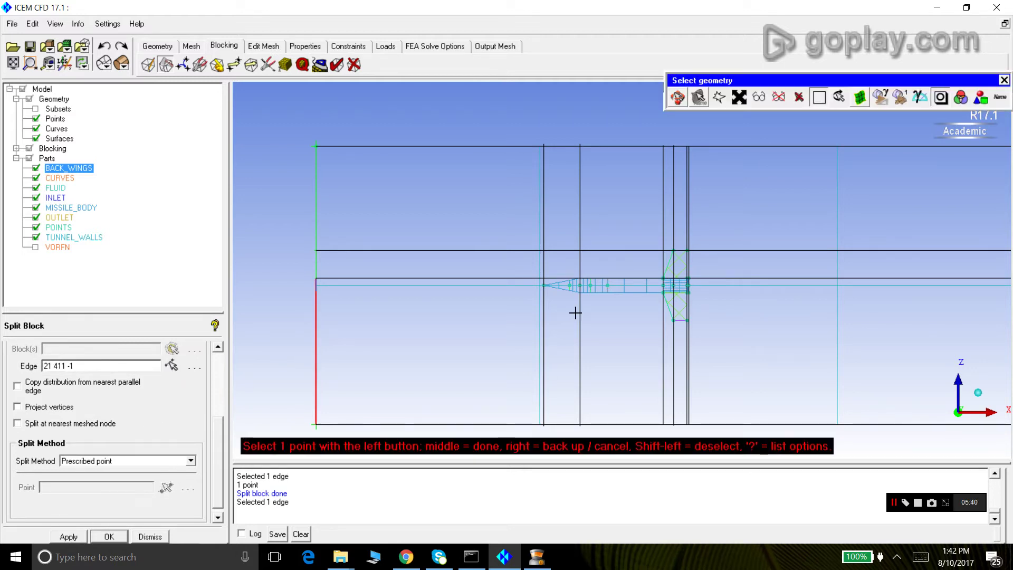
left_click(662, 293)
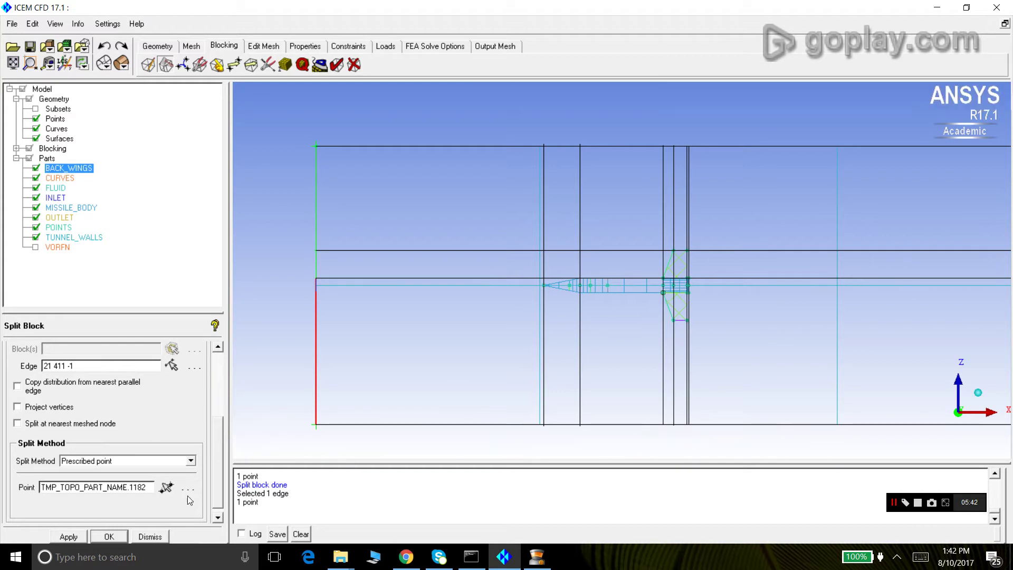
left_click(78, 539)
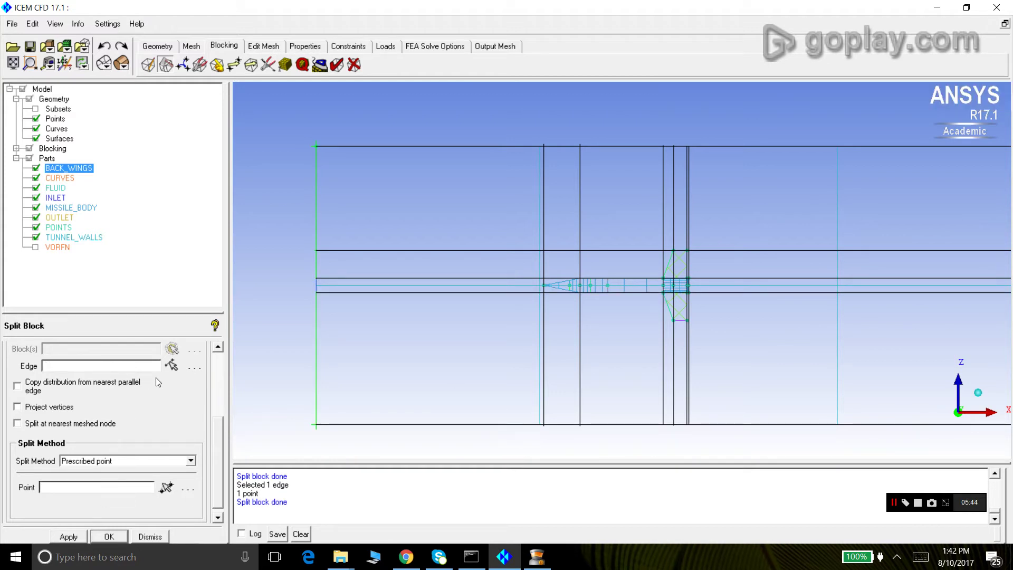
left_click(172, 365)
left_click(315, 340)
left_click(166, 487)
left_click(674, 320)
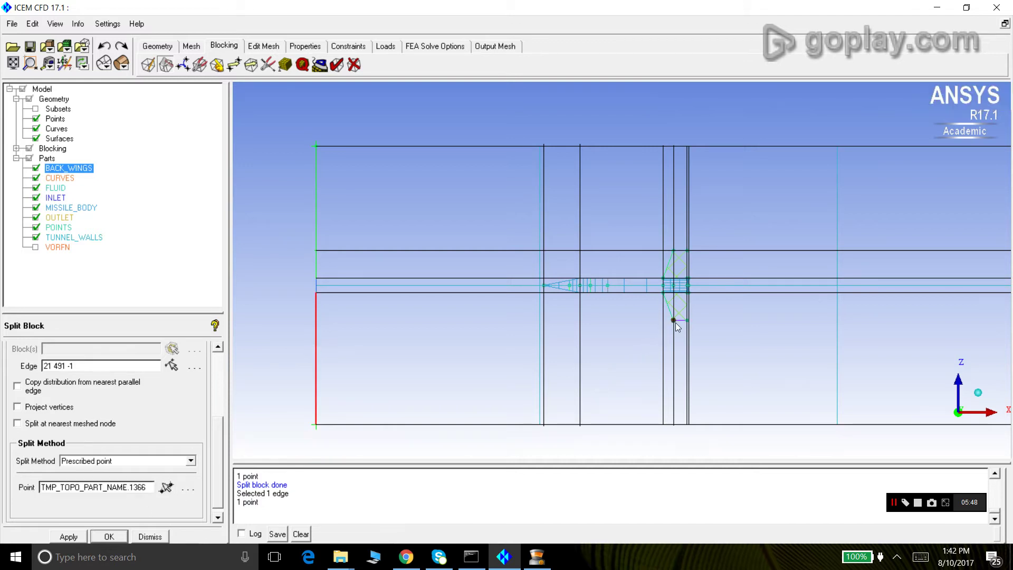
left_click(79, 537)
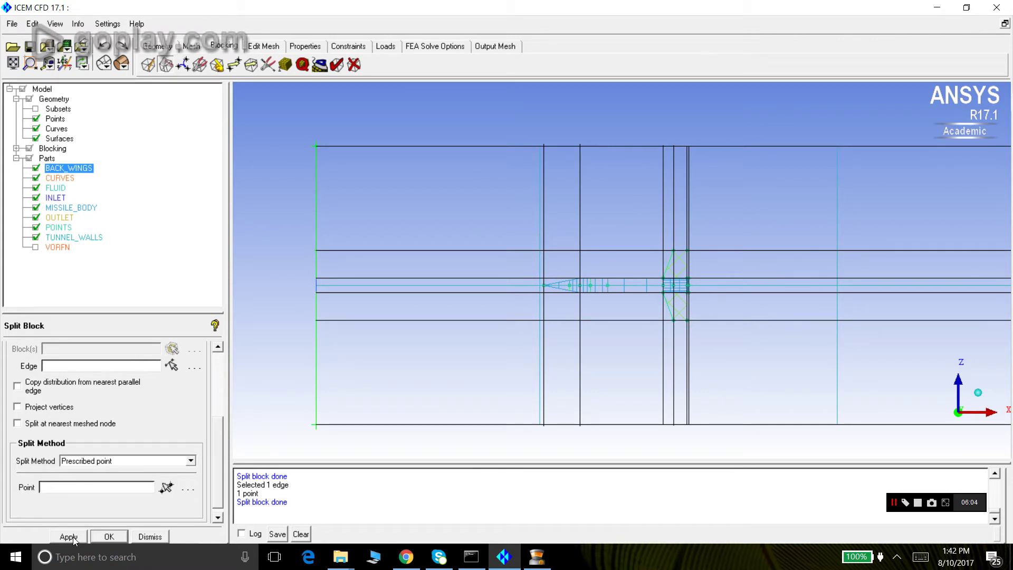
Switch to the front view showing the tunnel cross-section and its block split lines.
scroll(515, 306, "down", 1)
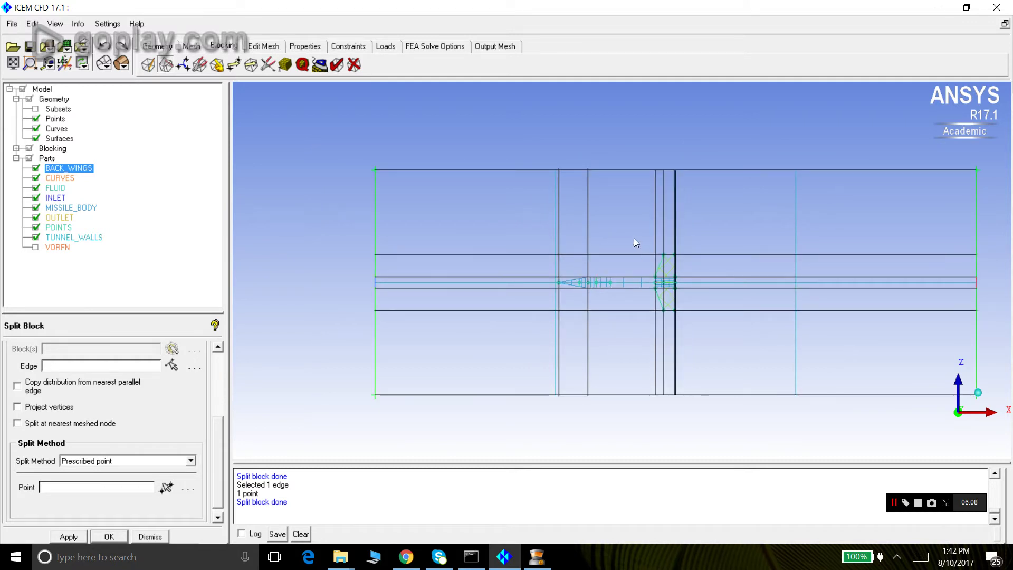
scroll(650, 281, "up", 1)
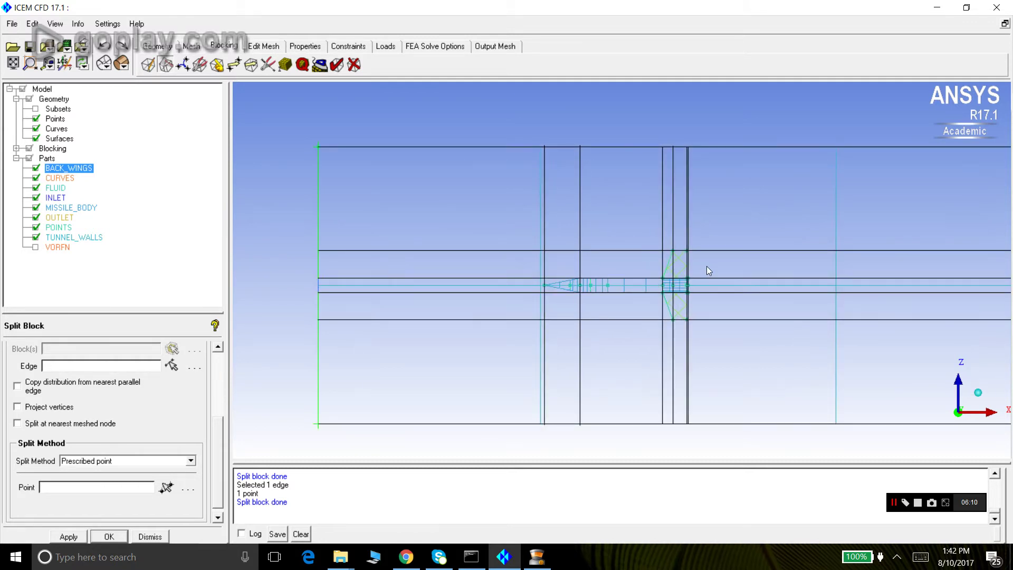
scroll(675, 302, "down", 1)
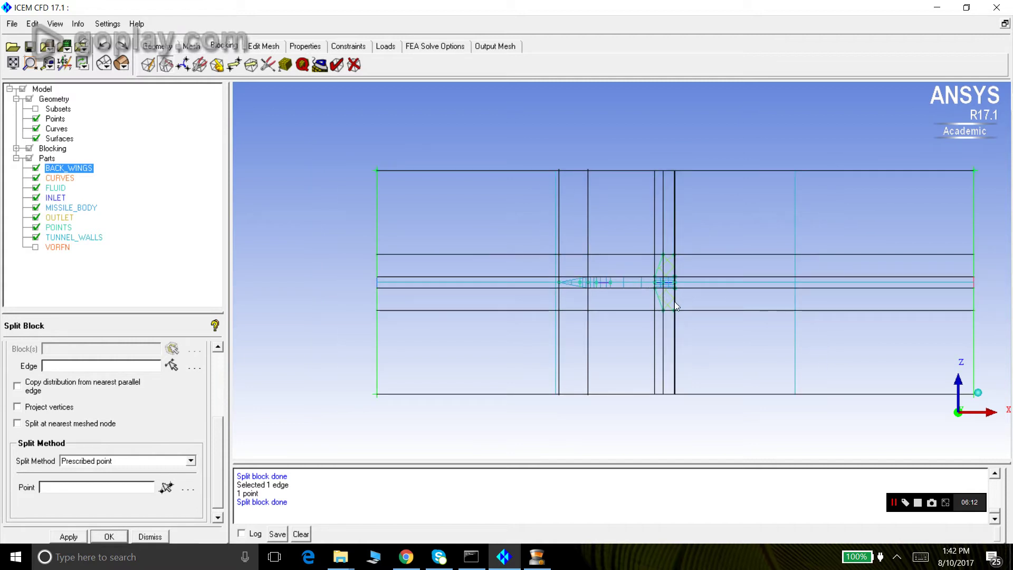
left_click(57, 24)
left_click(78, 96)
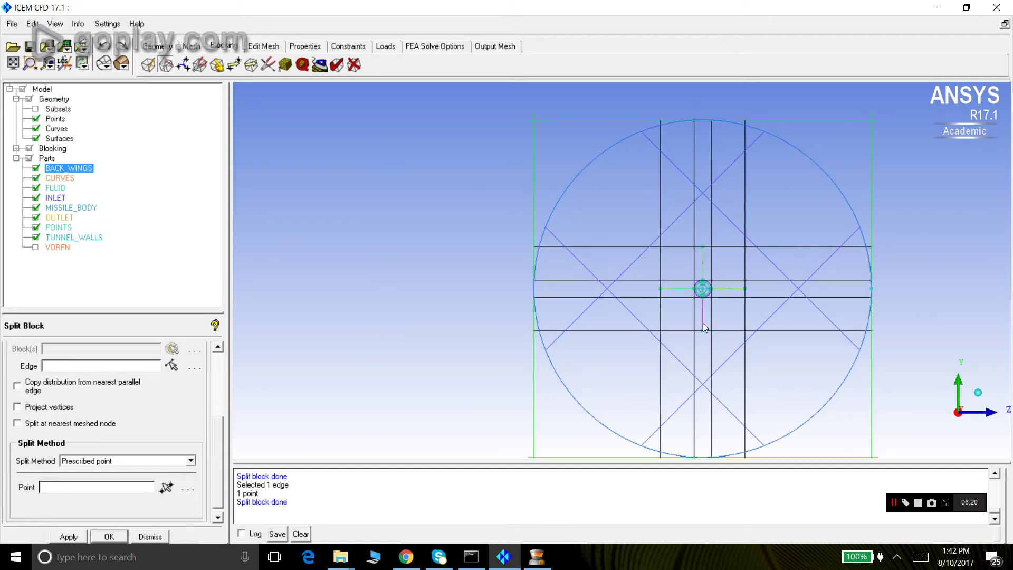
scroll(703, 323, "up", 2)
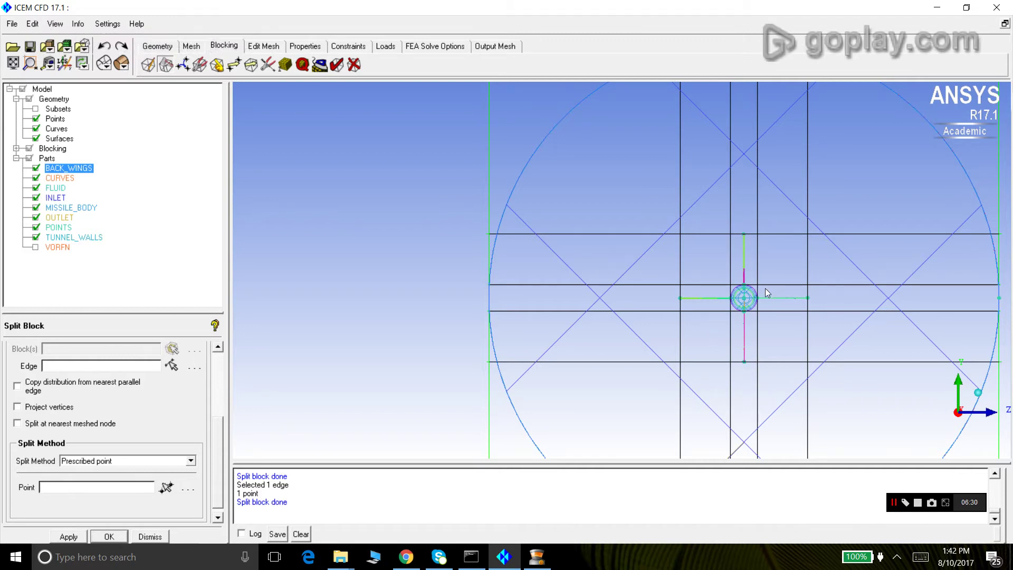
scroll(669, 301, "down", 5)
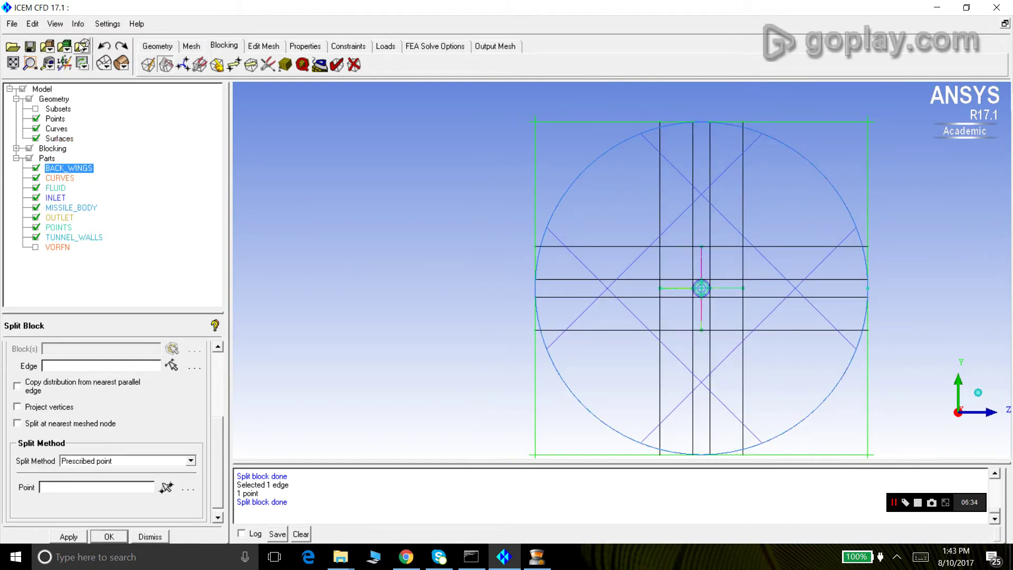
left_click(57, 25)
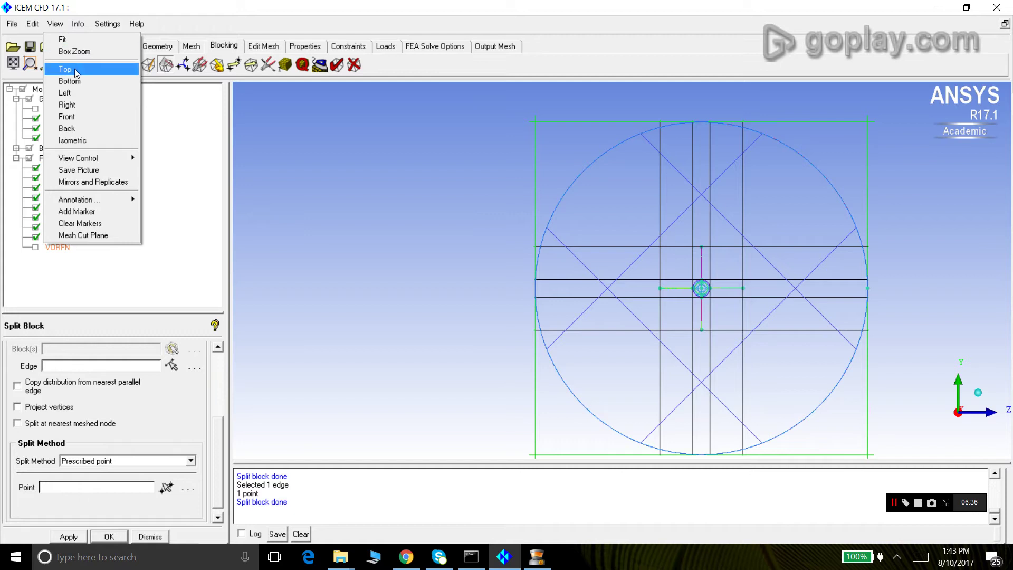
left_click(77, 119)
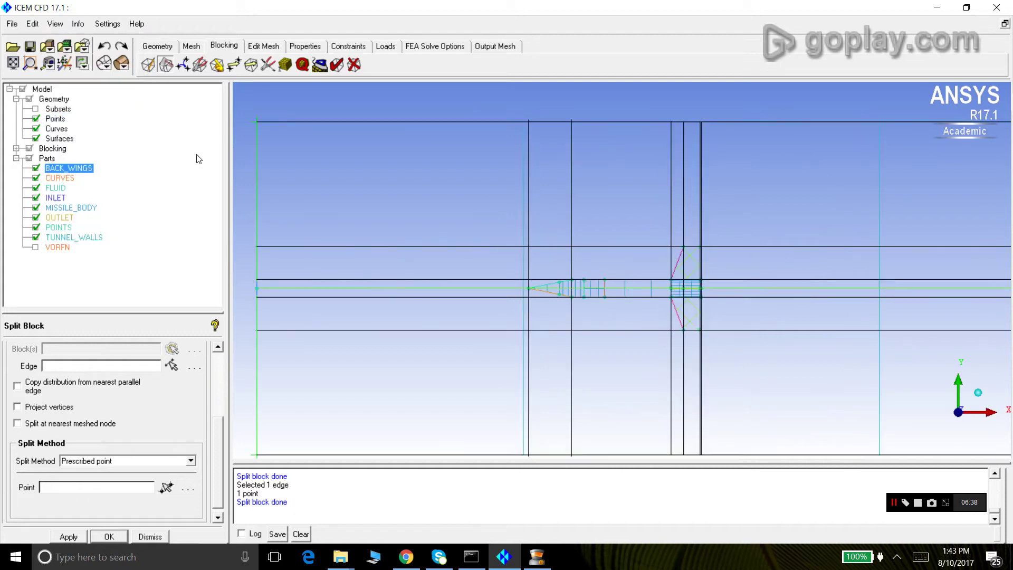
scroll(626, 245, "down", 1)
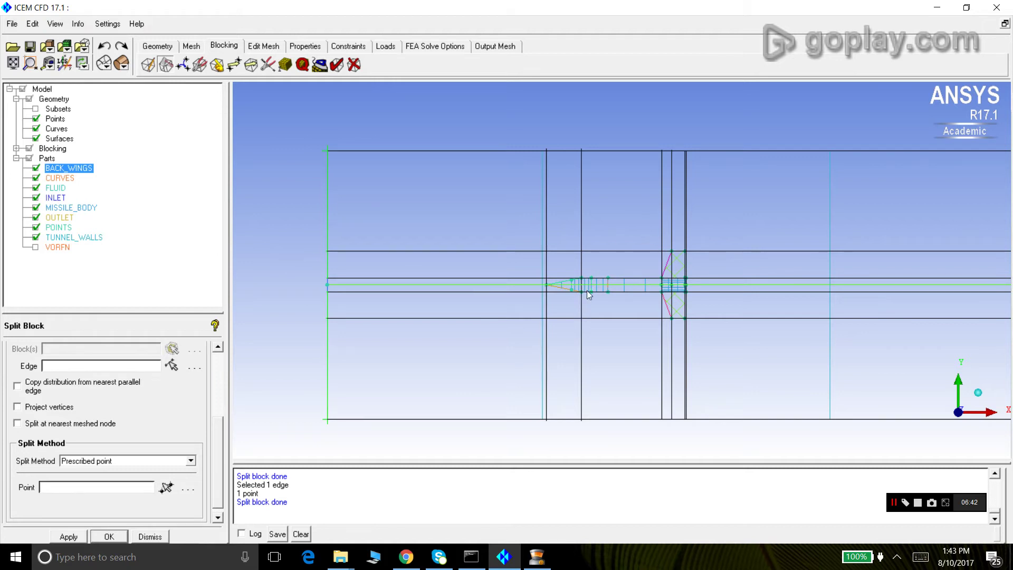
scroll(568, 273, "up", 2)
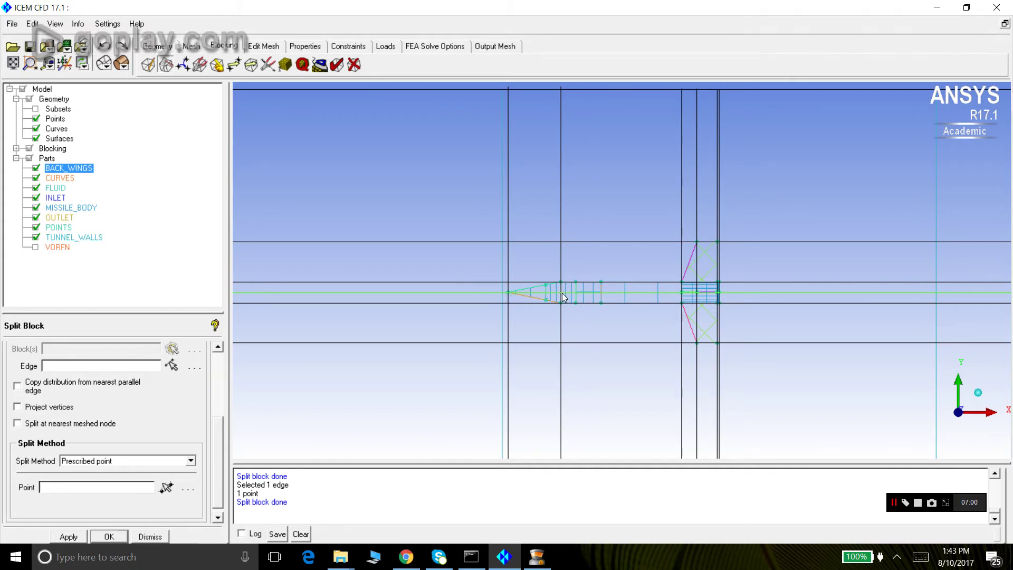
scroll(562, 291, "up", 2)
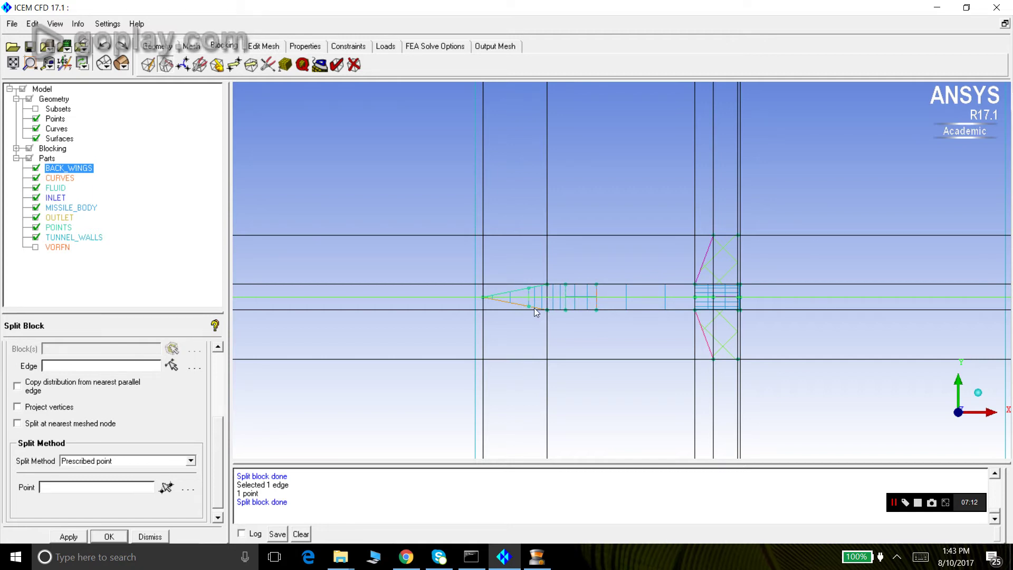
scroll(533, 312, "down", 2)
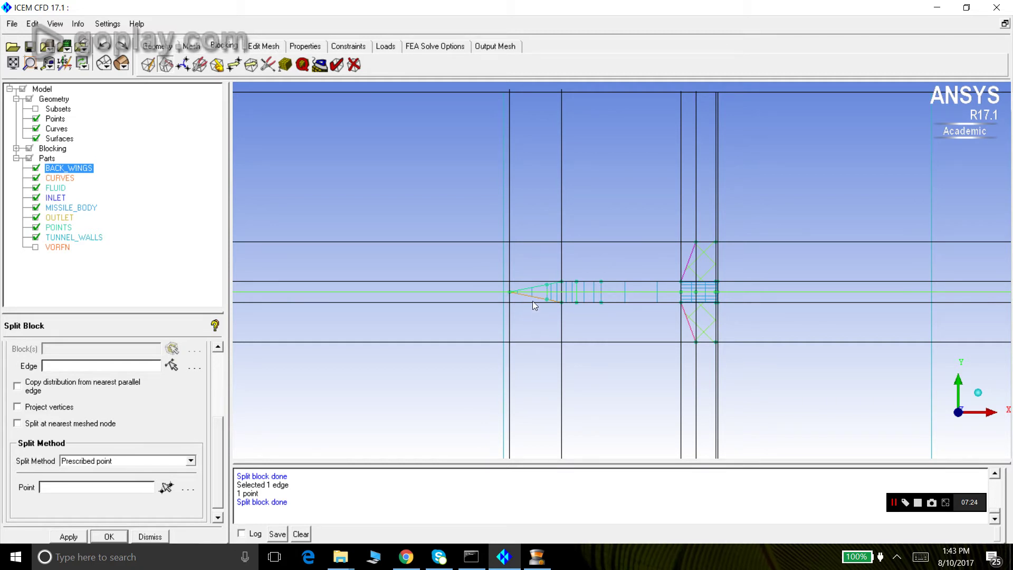
left_click(28, 64)
Inspect the nose region, then dismiss Split Block and switch to the Merge Vertices tools.
left_click_drag(501, 258, 587, 331)
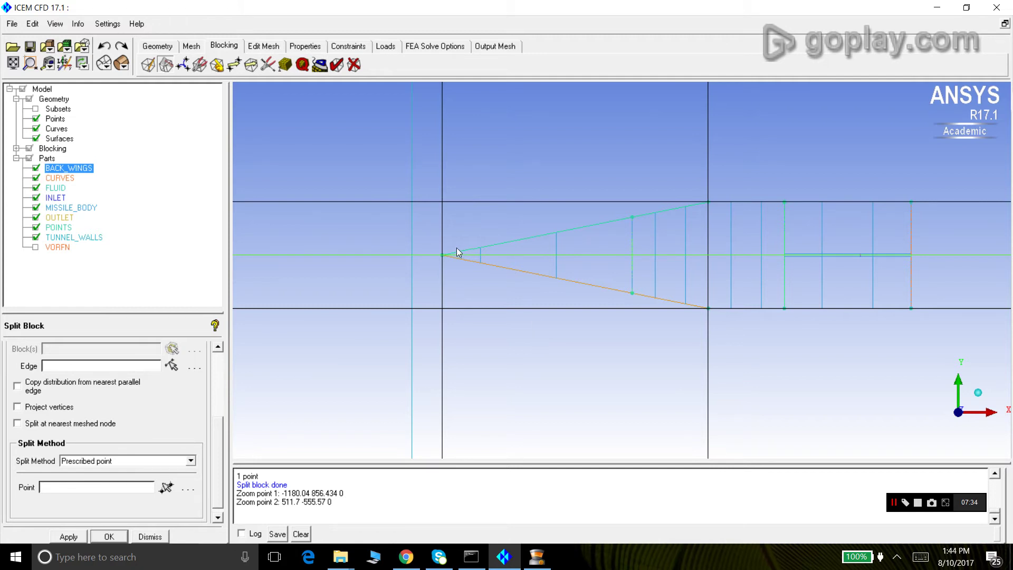
scroll(556, 280, "down", 3)
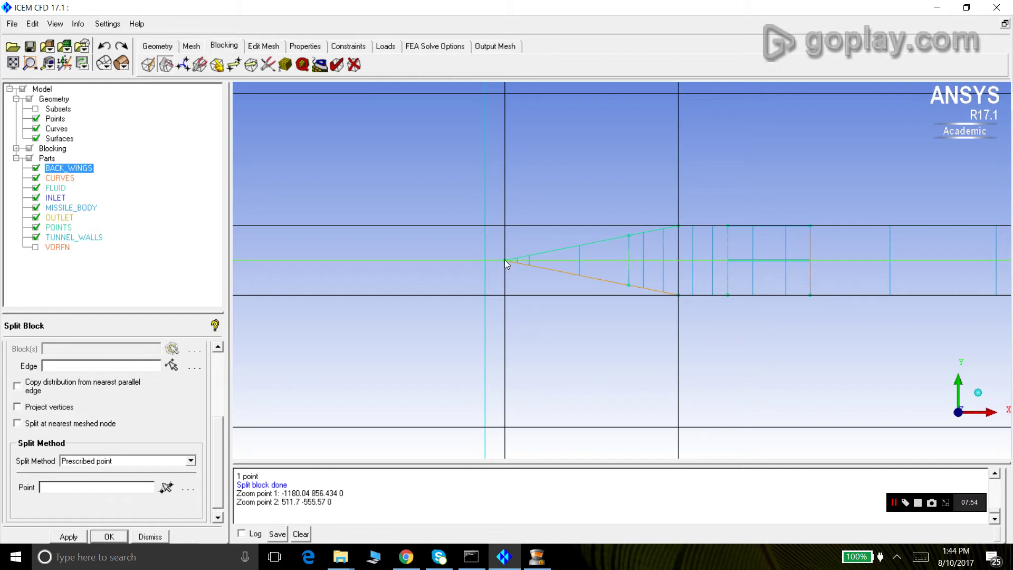
scroll(505, 260, "down", 2)
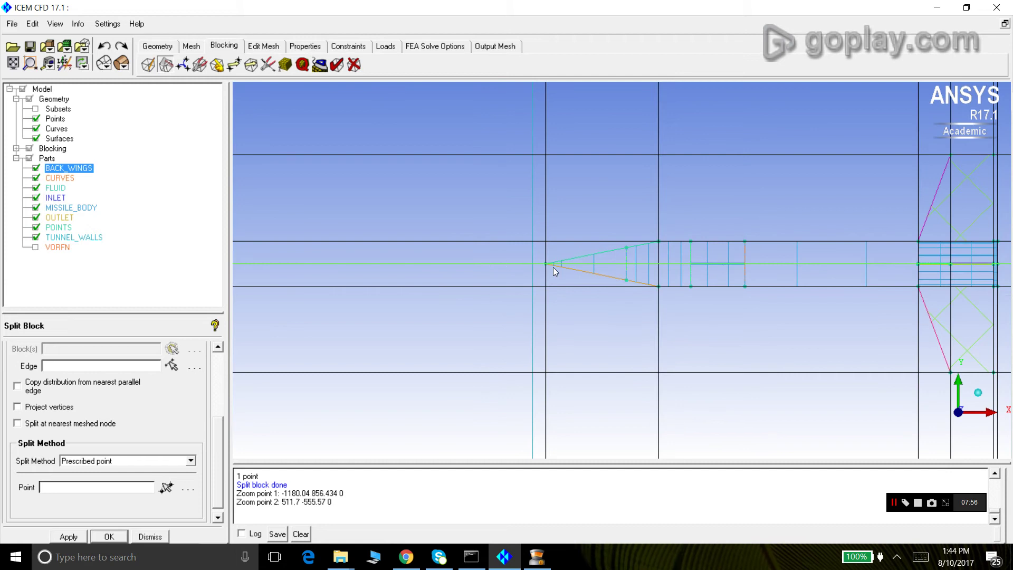
scroll(553, 267, "down", 1)
scroll(584, 270, "down", 2)
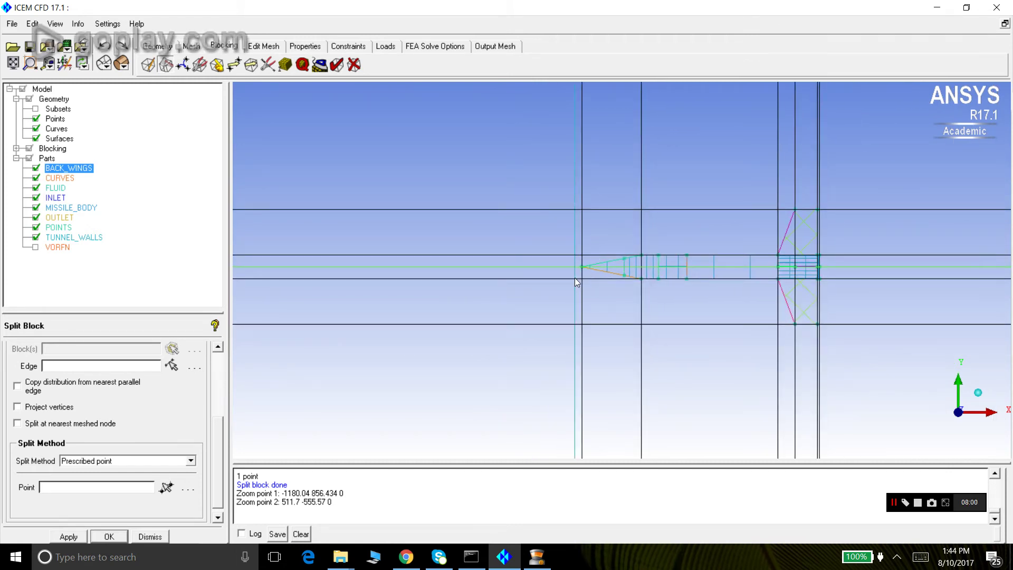
left_click(149, 534)
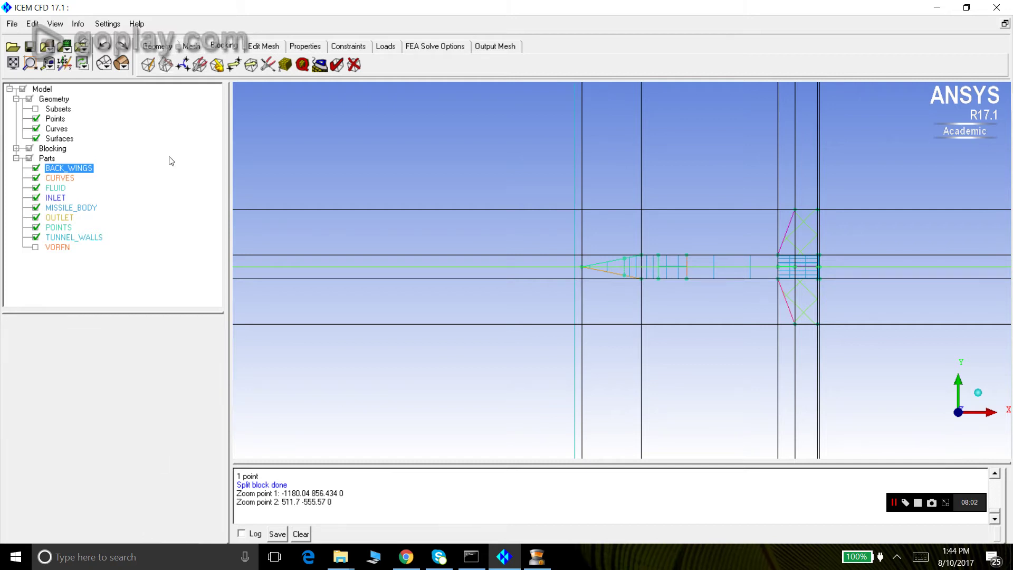
left_click(183, 66)
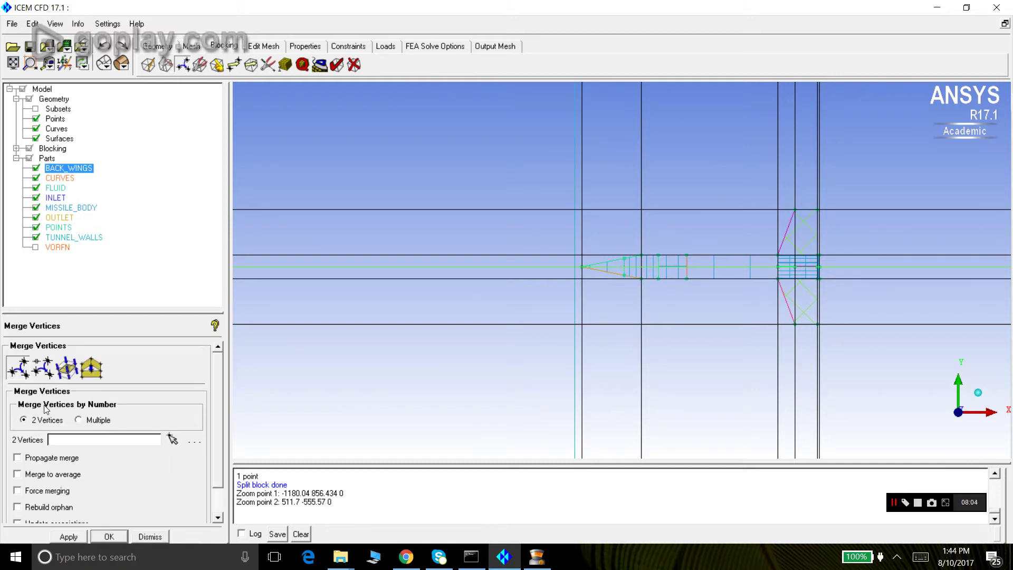
Choose Collapse Blocks and bring up the blocking's Index Control.
left_click(66, 371)
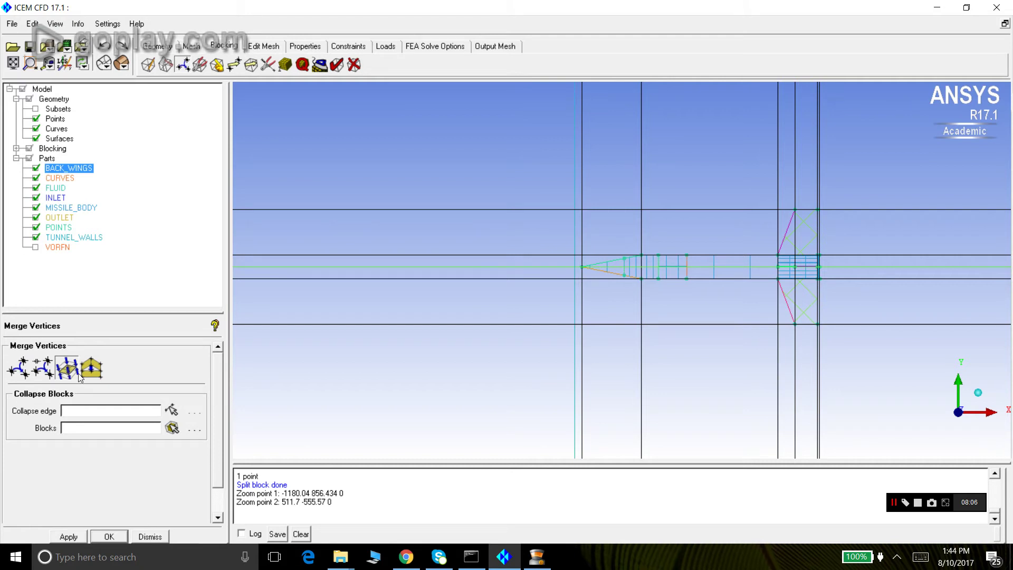
right_click(47, 153)
left_click(79, 156)
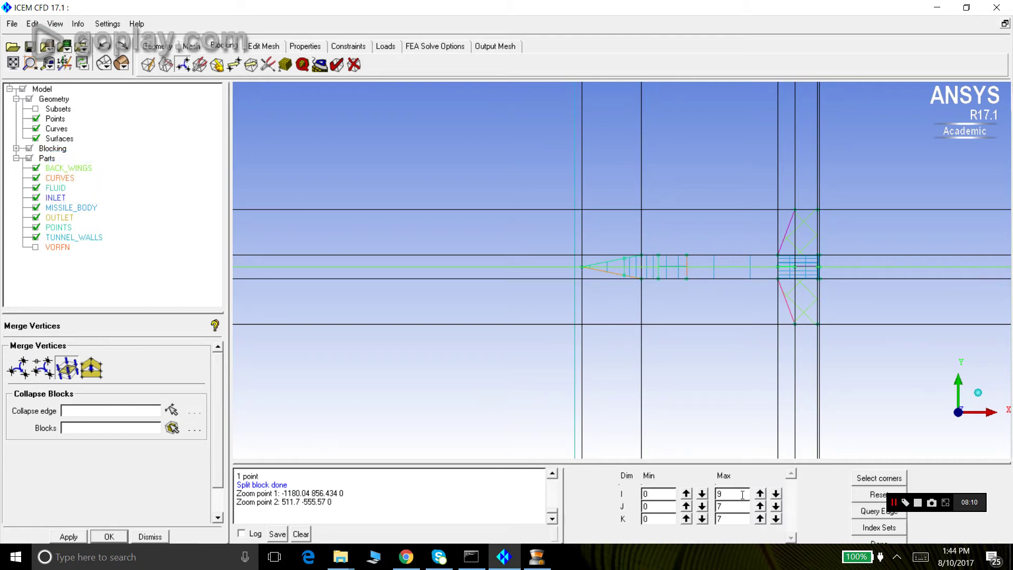
scroll(572, 374, "down", 2)
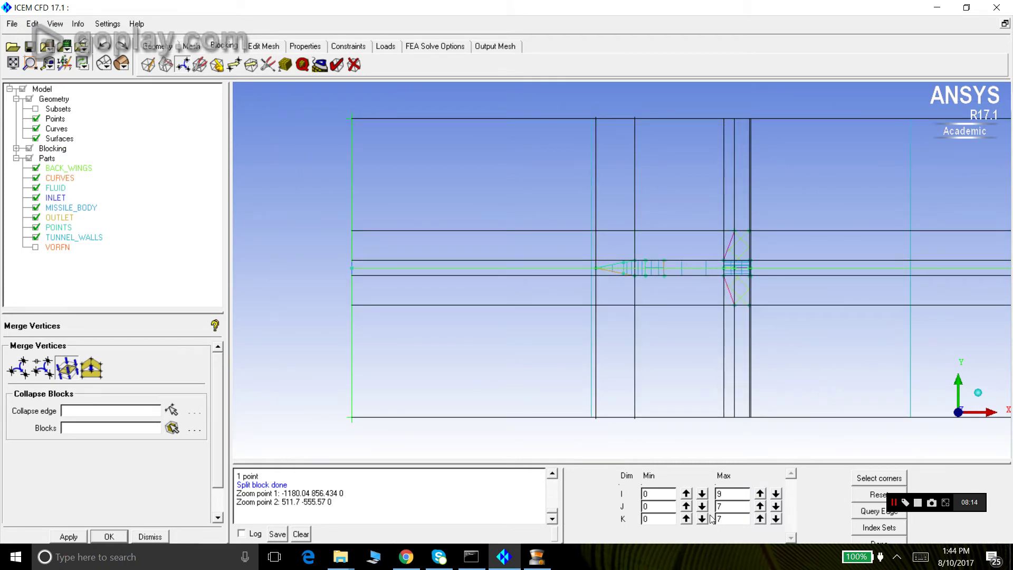
Limit the displayed blocks to index range I 0–2, J 3–4 ahead of the missile nose.
left_click(775, 506)
left_click(776, 507)
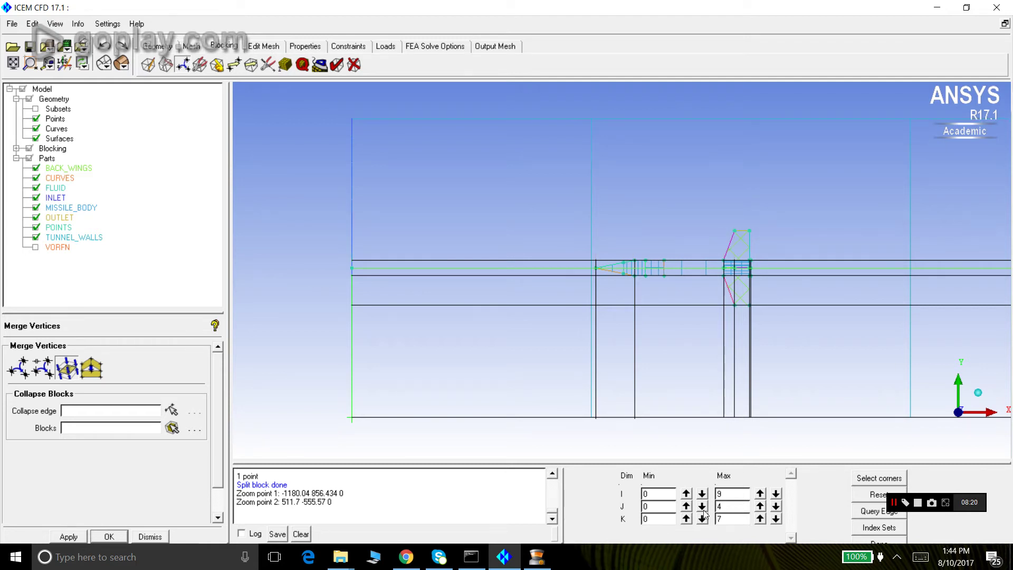
left_click(687, 508)
left_click(687, 507)
left_click(687, 507)
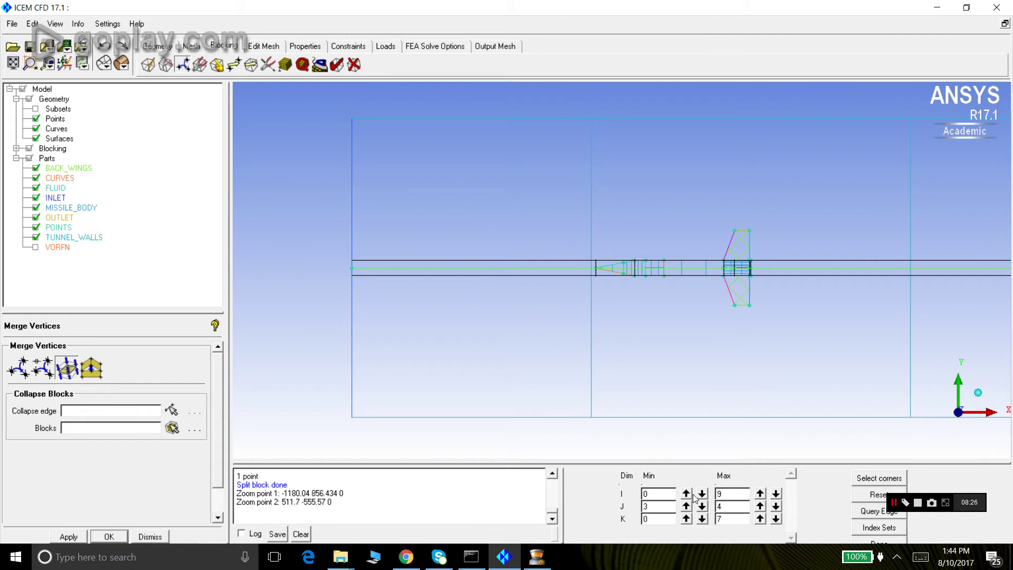
left_click(776, 494)
left_click(777, 494)
left_click(776, 494)
left_click(777, 494)
left_click(779, 494)
left_click(780, 494)
left_click(780, 494)
scroll(574, 244, "up", 2)
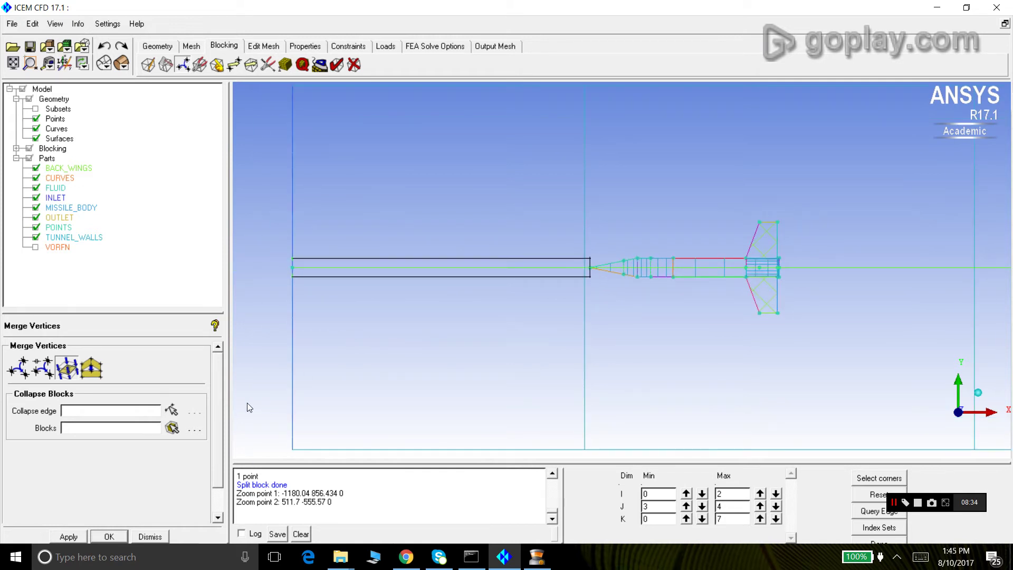
left_click(171, 410)
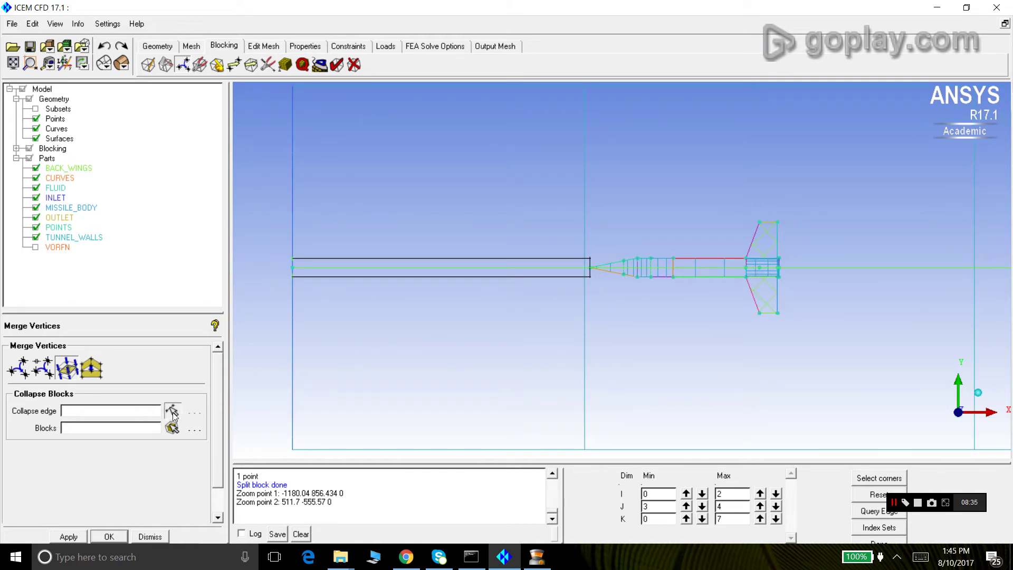
Collapse the five thin blocks ahead of the nose along the picked nose edge.
left_click(590, 267)
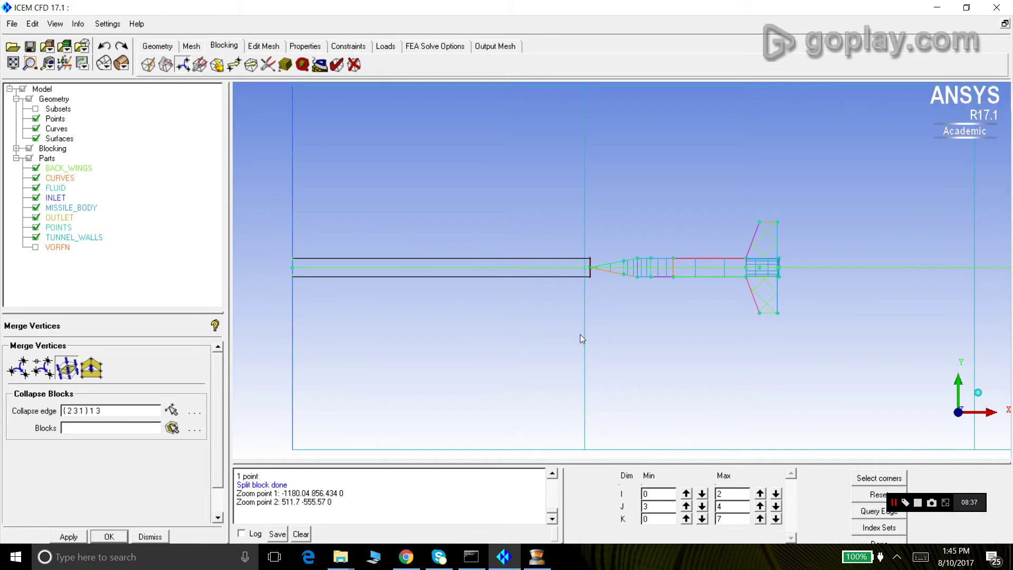
left_click(173, 428)
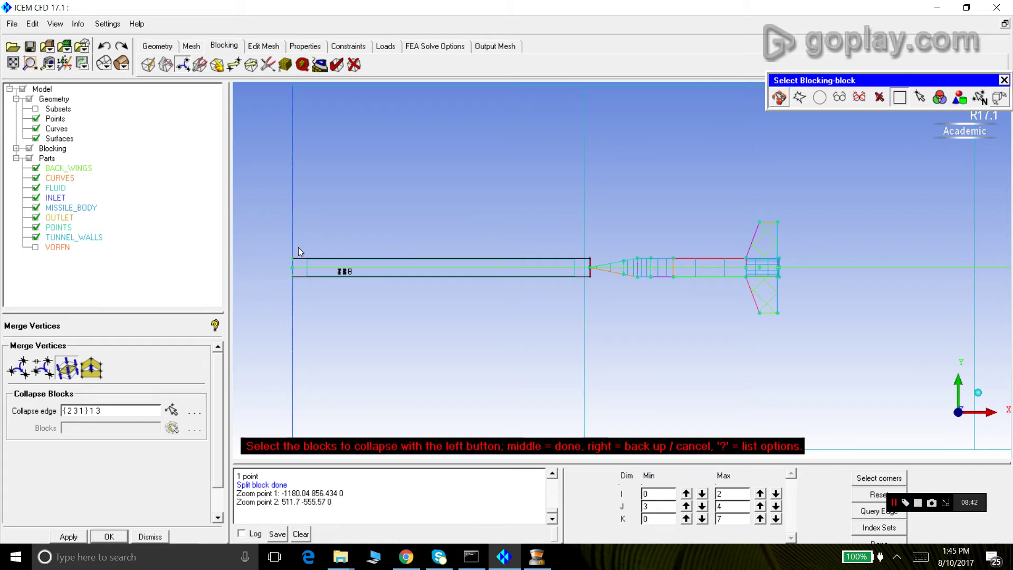
left_click_drag(599, 247, 270, 305)
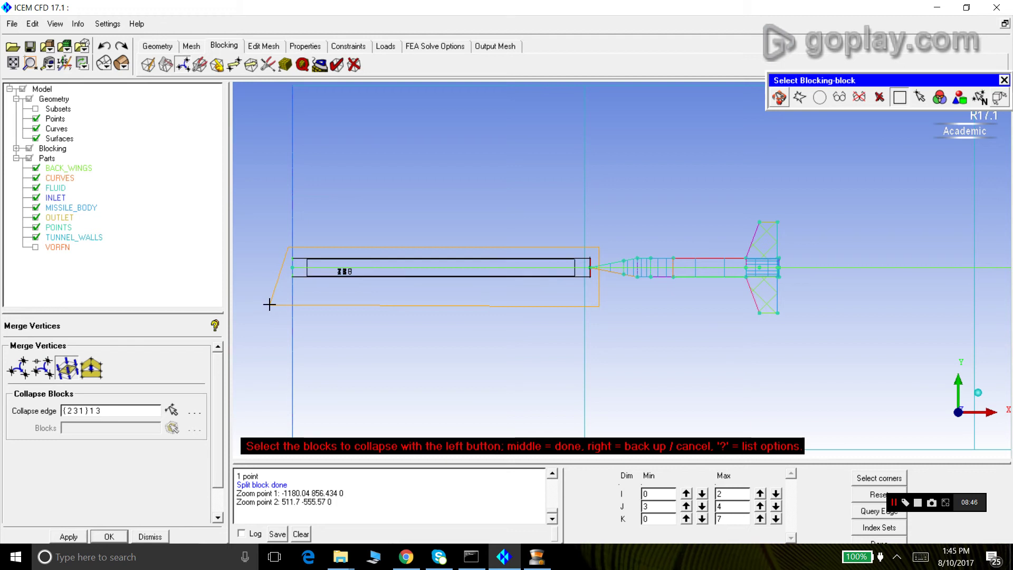
middle_click(270, 305)
left_click(70, 537)
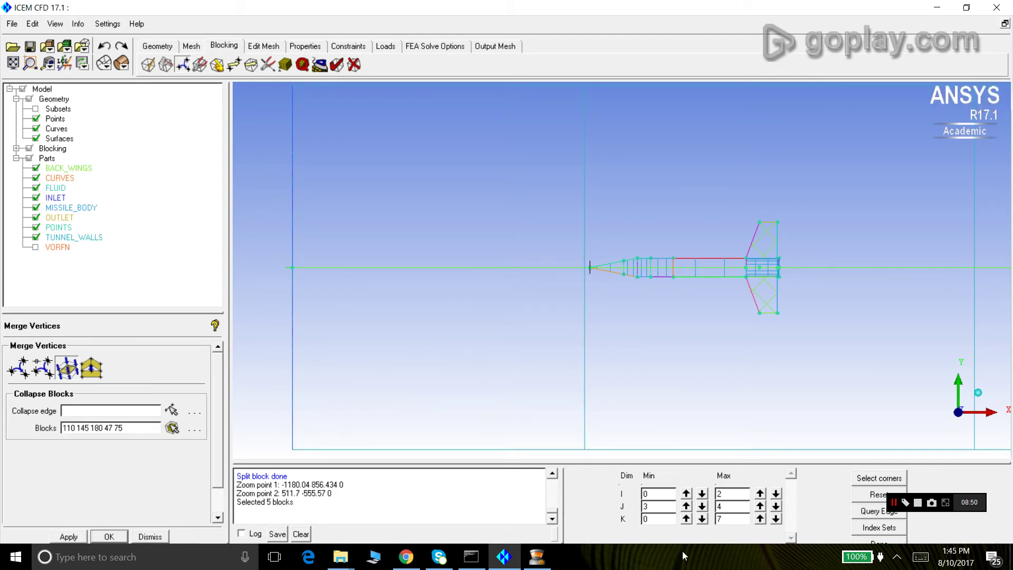
Restore the full index range I 0–9, J 0–7, K 0–7 and switch to the bottom view.
left_click(761, 494)
left_click(760, 494)
left_click(760, 494)
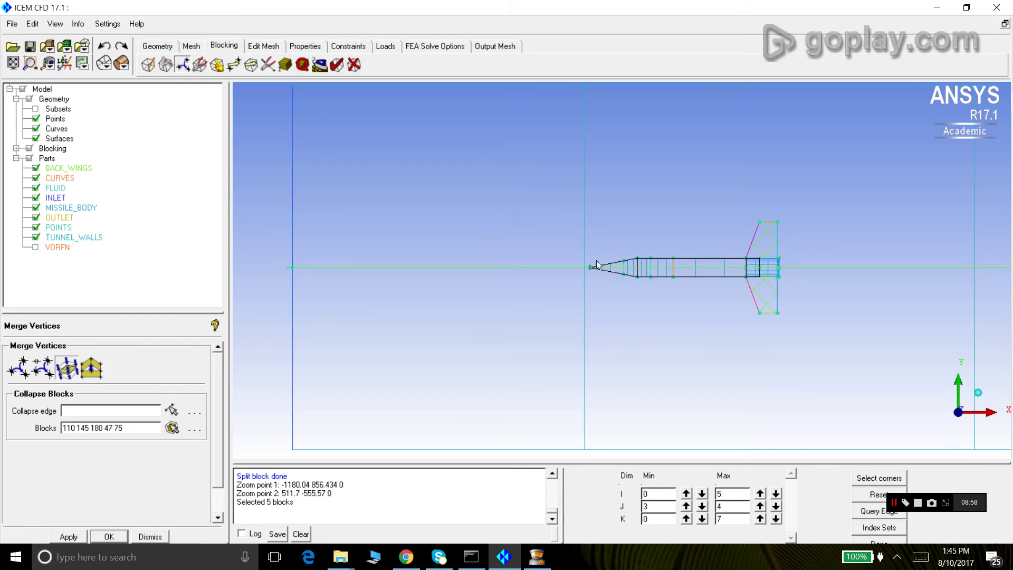
left_click(702, 506)
left_click(701, 507)
left_click(702, 507)
left_click(760, 506)
left_click(760, 507)
left_click(760, 506)
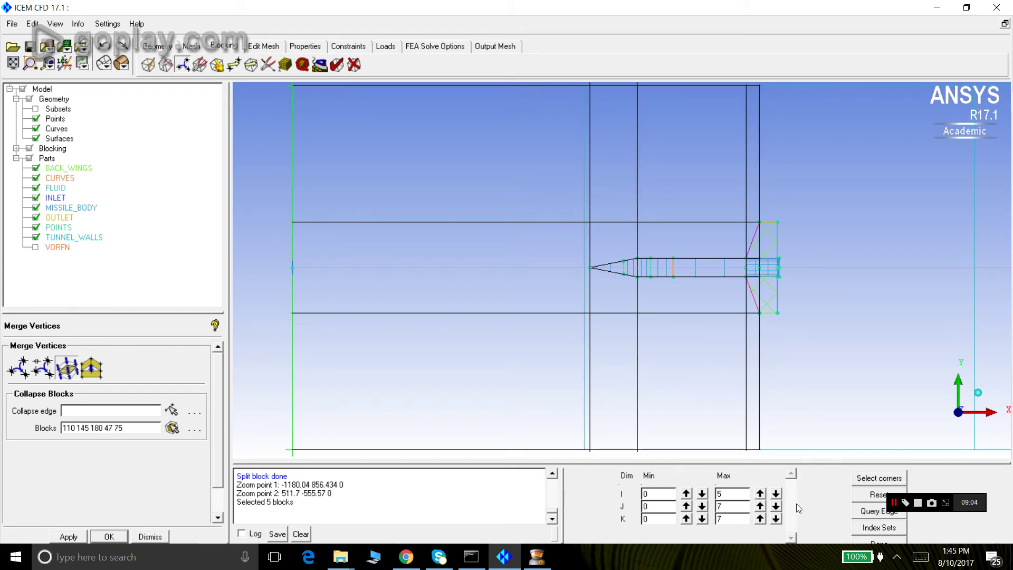
left_click(858, 496)
scroll(609, 277, "down", 2)
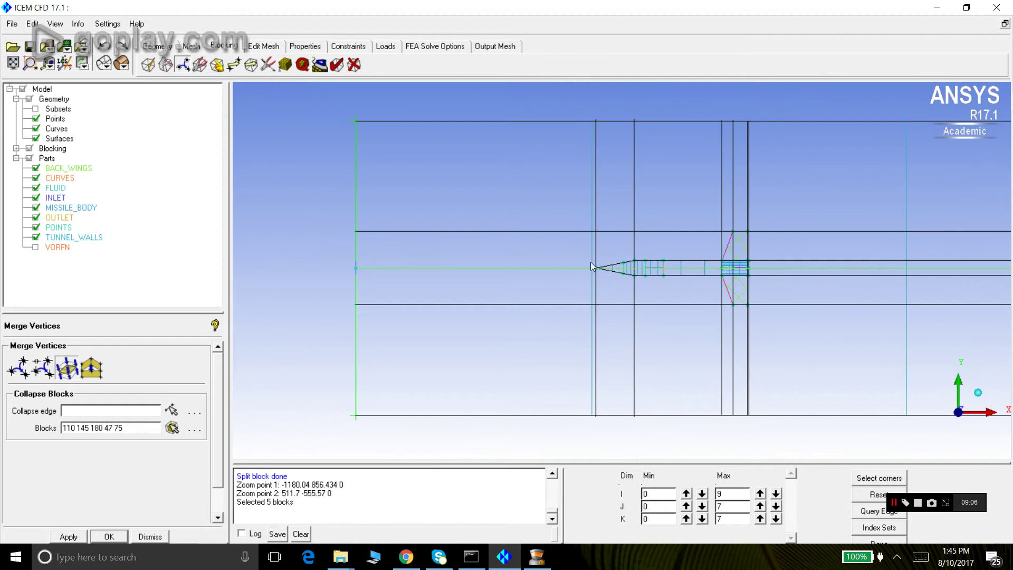
scroll(623, 283, "down", 2)
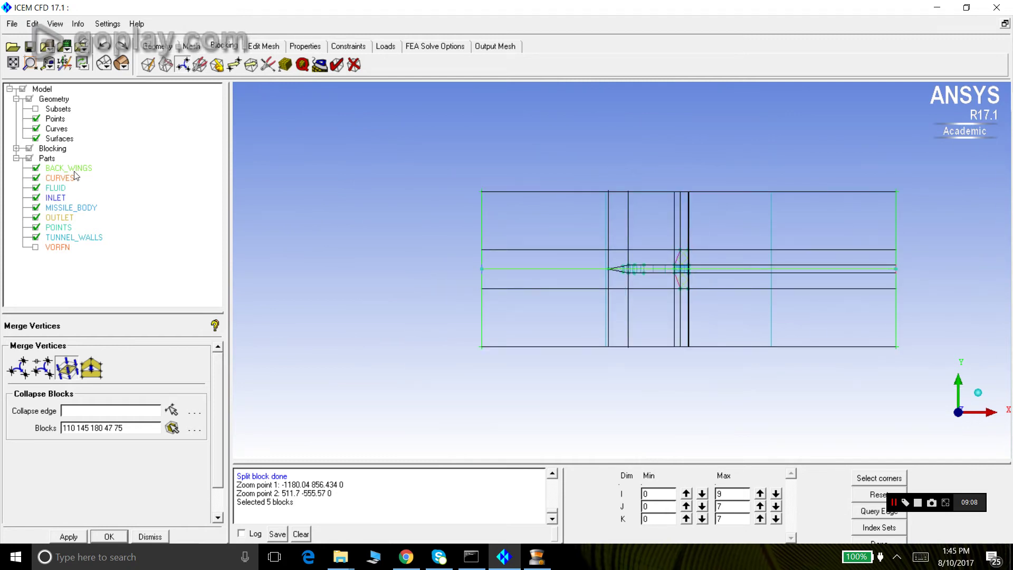
left_click(56, 23)
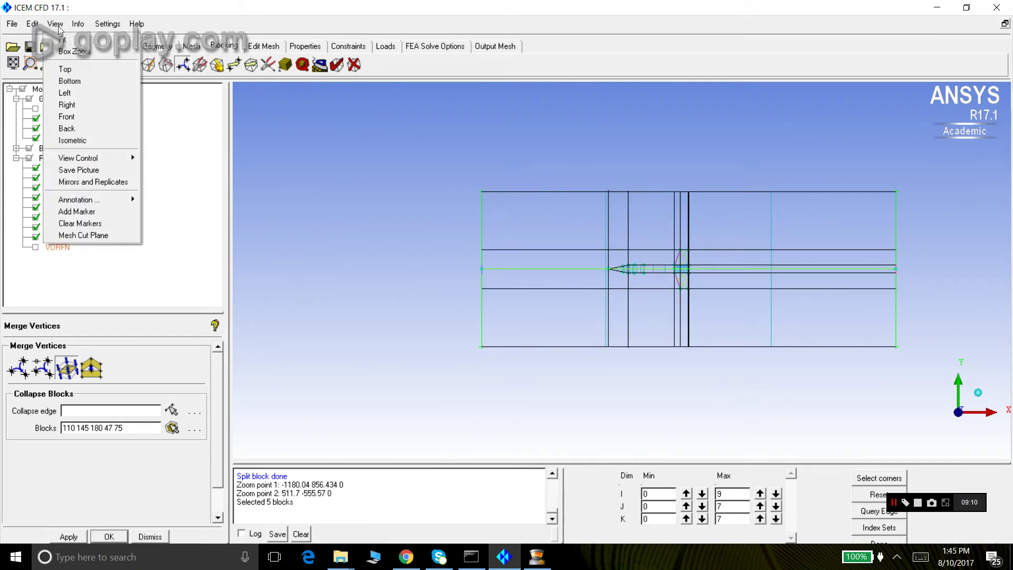
left_click(62, 79)
scroll(622, 251, "up", 3)
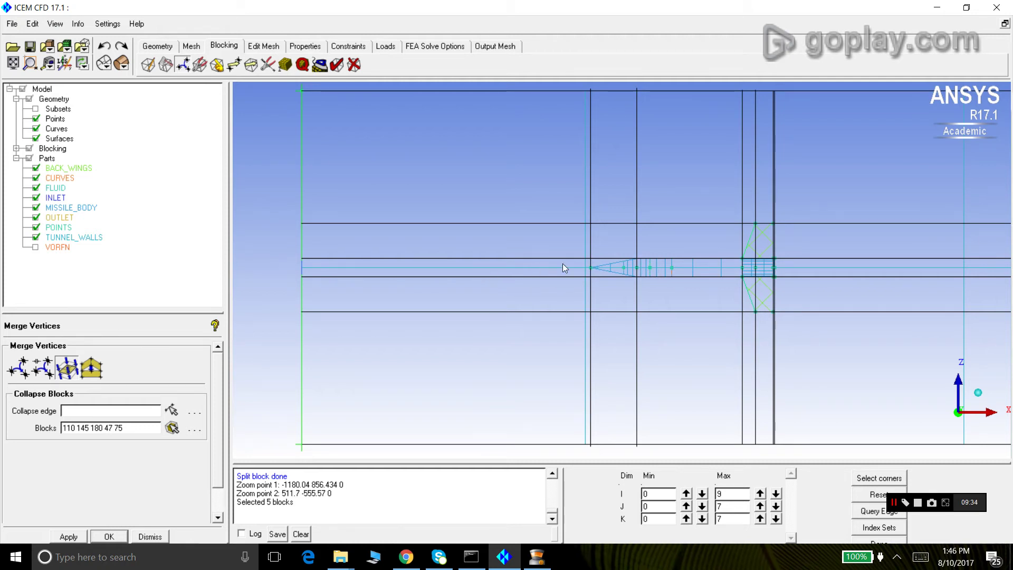
scroll(590, 266, "up", 3)
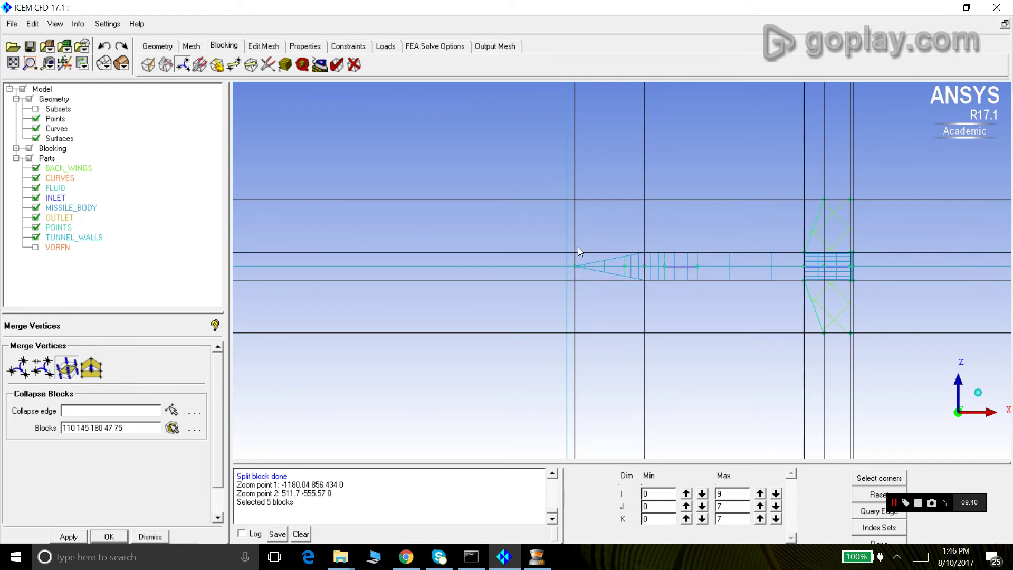
scroll(578, 247, "up", 2)
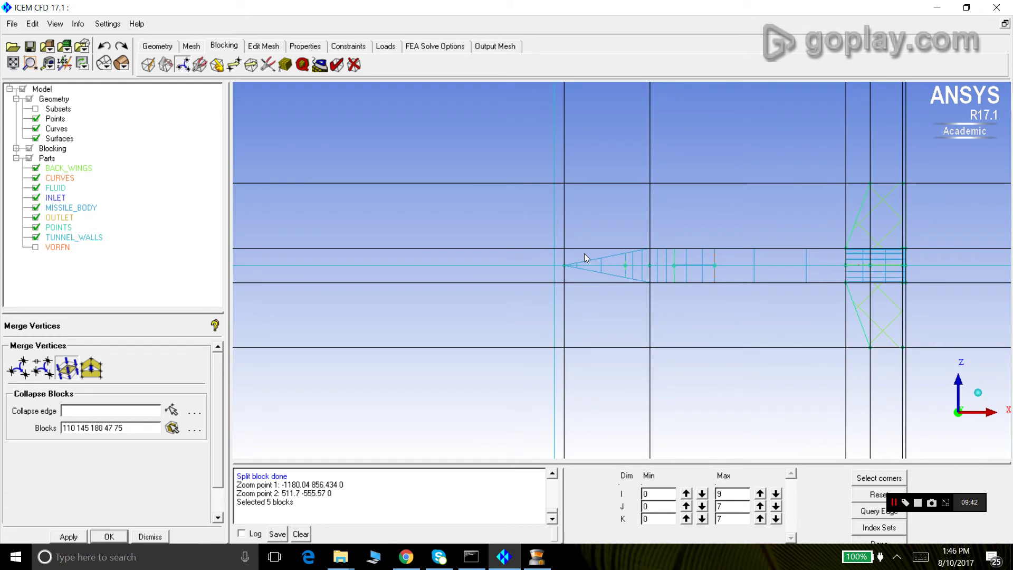
scroll(584, 253, "down", 3)
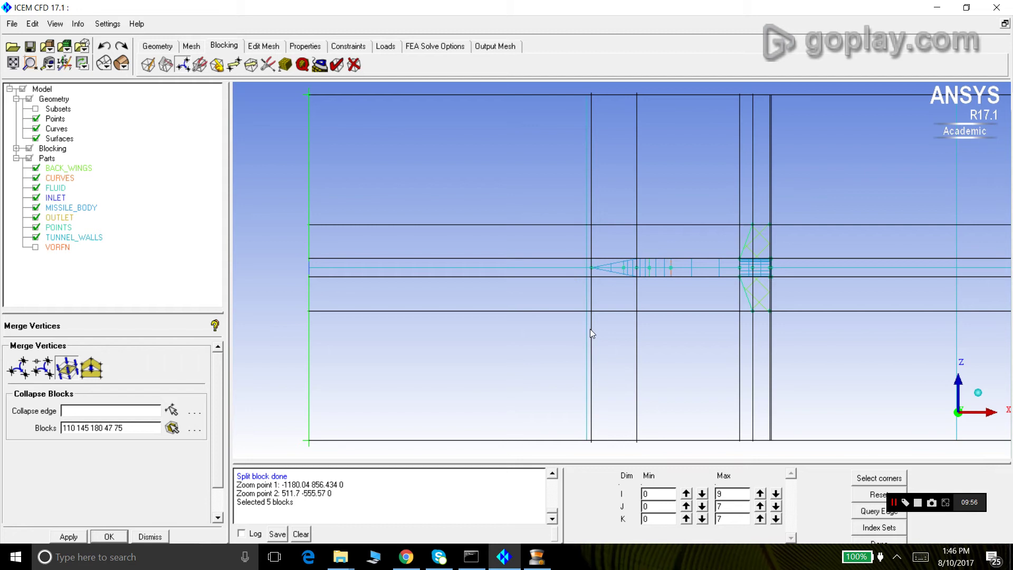
Limit K to 3–4 and collapse the four blocks ahead of the nose onto the nose-tip edge.
left_click(775, 520)
left_click(776, 519)
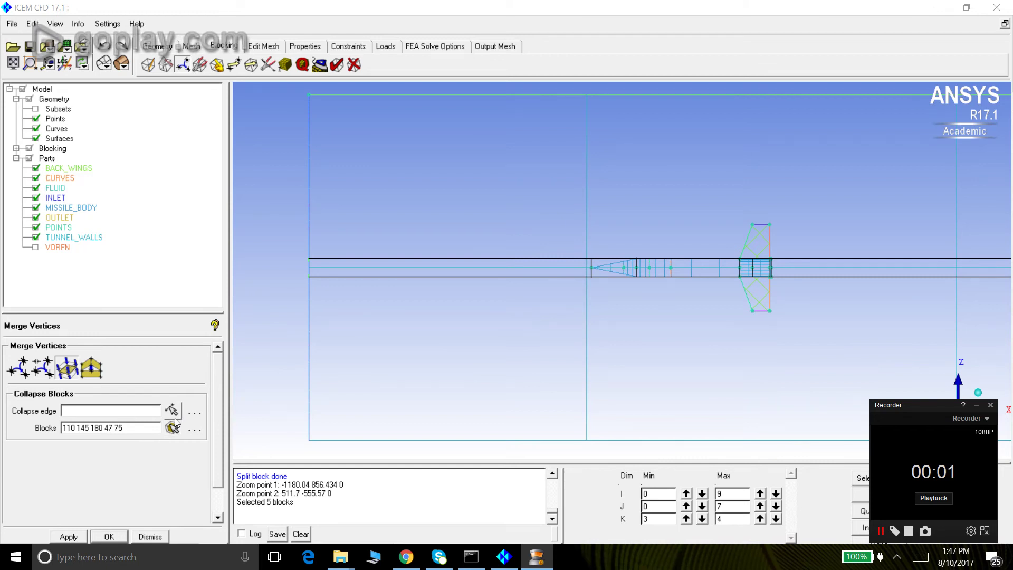
left_click(172, 410)
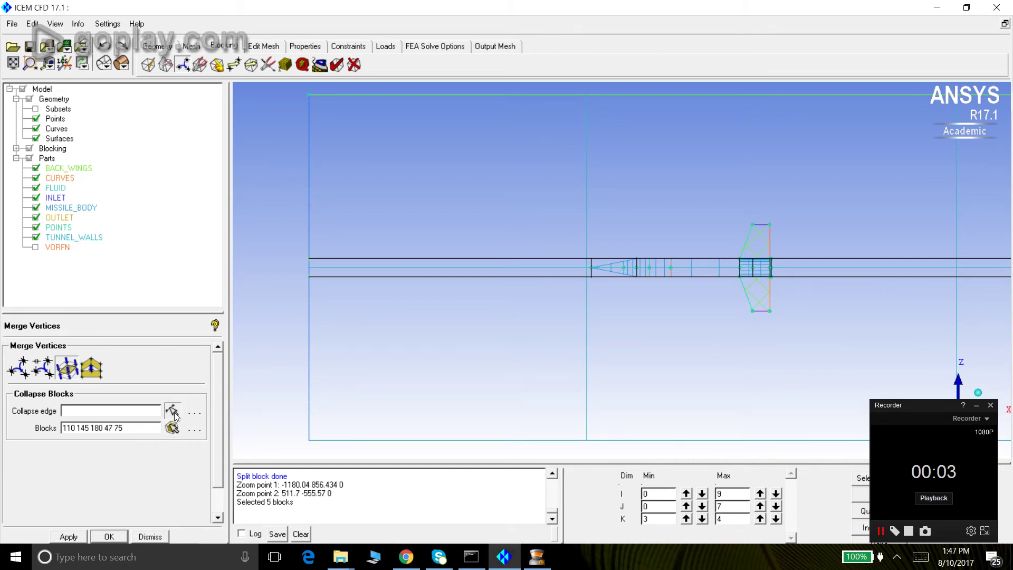
scroll(498, 313, "up", 1)
left_click(576, 267)
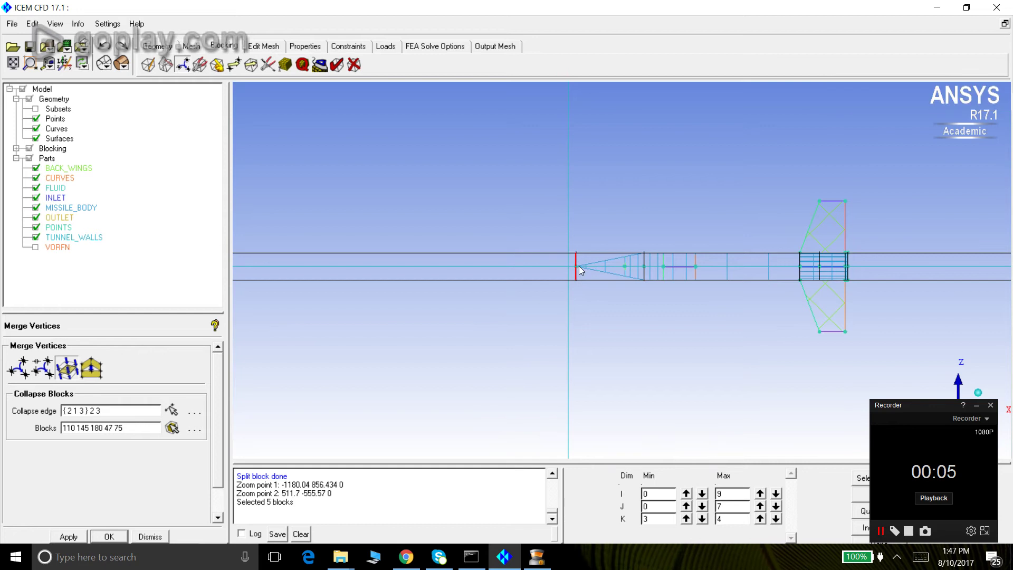
scroll(437, 322, "down", 1)
scroll(437, 322, "down", 1)
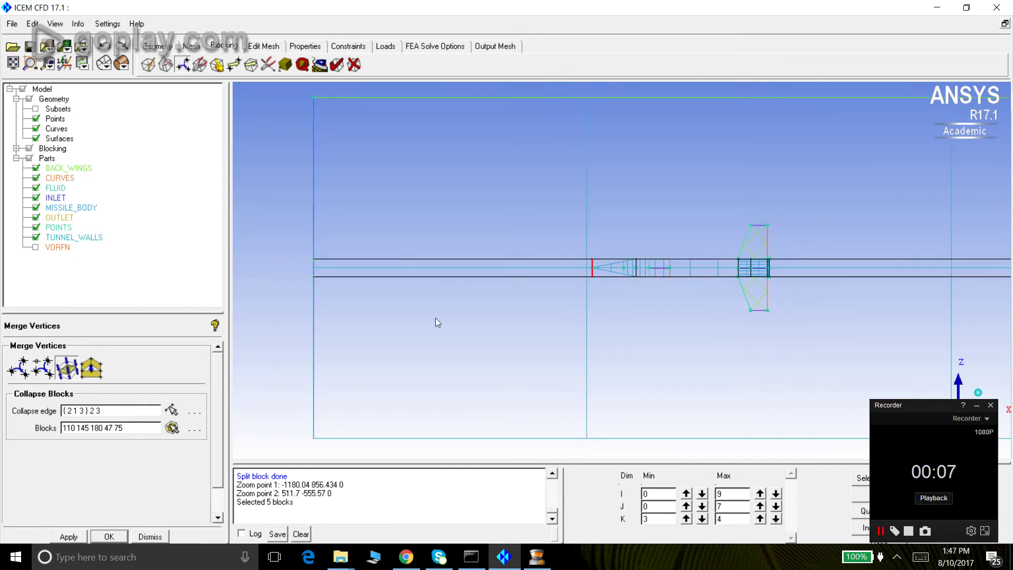
left_click(172, 428)
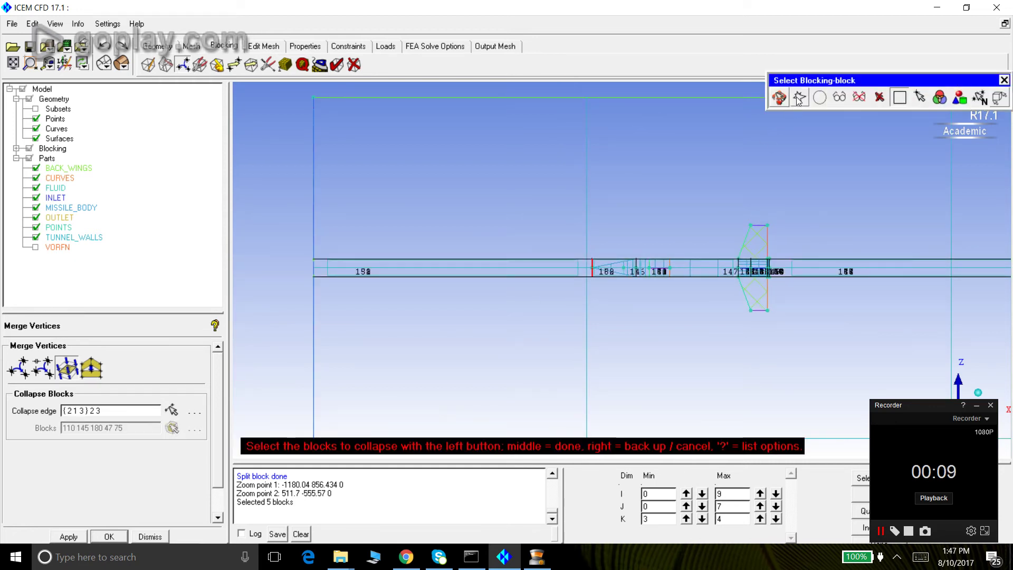
left_click(596, 252)
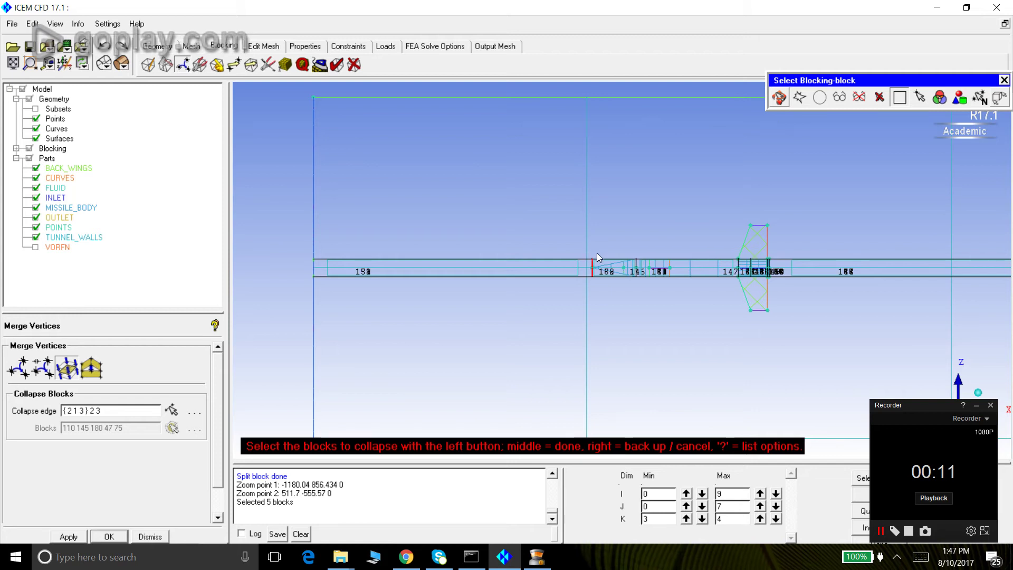
left_click(597, 290)
left_click(301, 291)
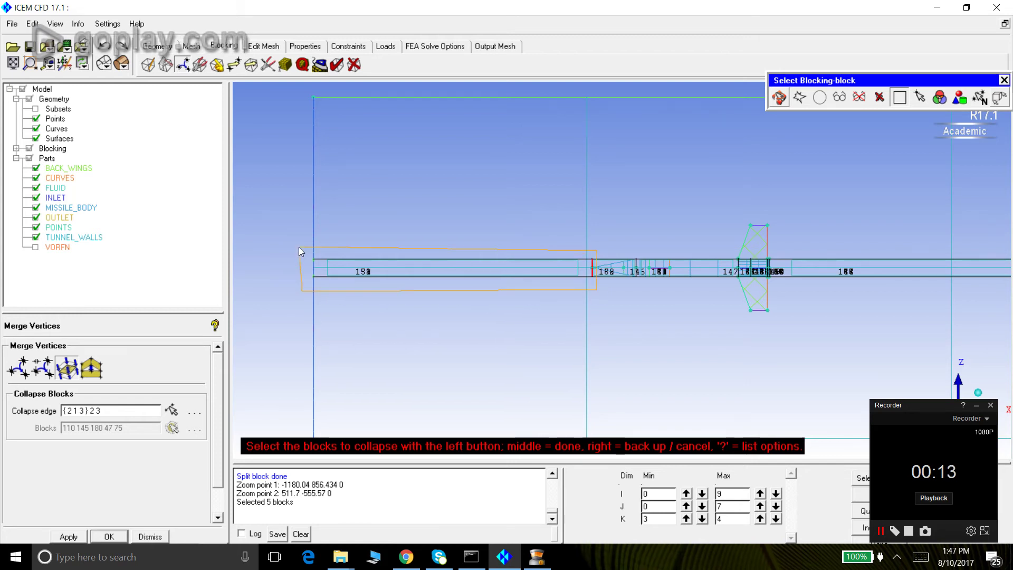
middle_click(300, 247)
middle_click(299, 247)
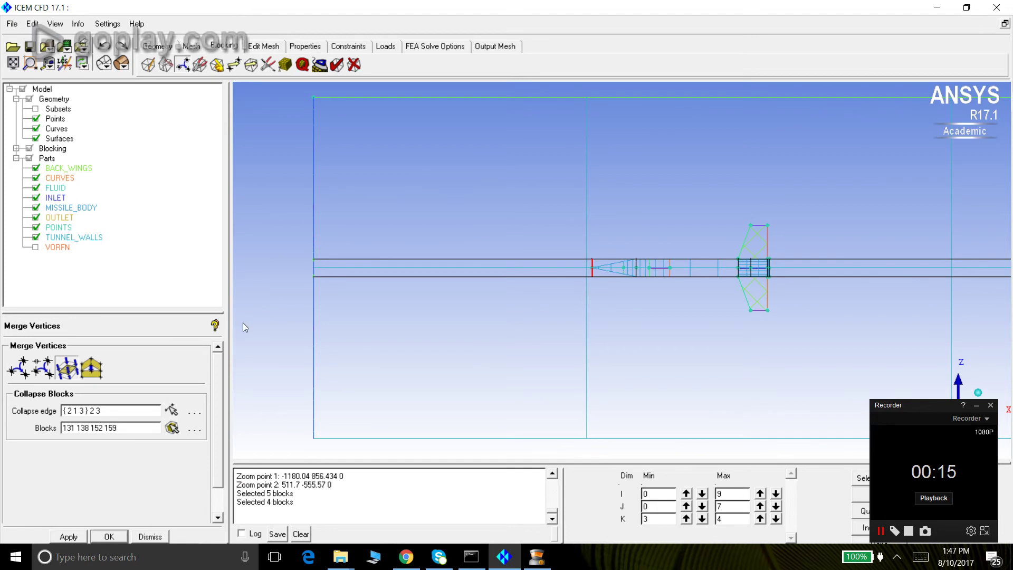
left_click(76, 539)
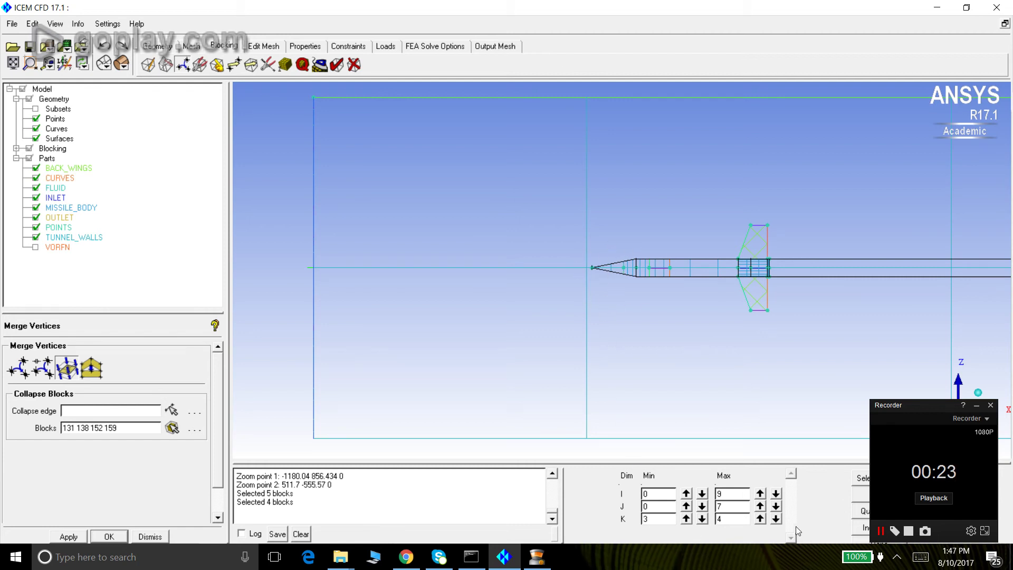
Reset the index range to full and orbit and zoom the view around the nose.
left_click(982, 532)
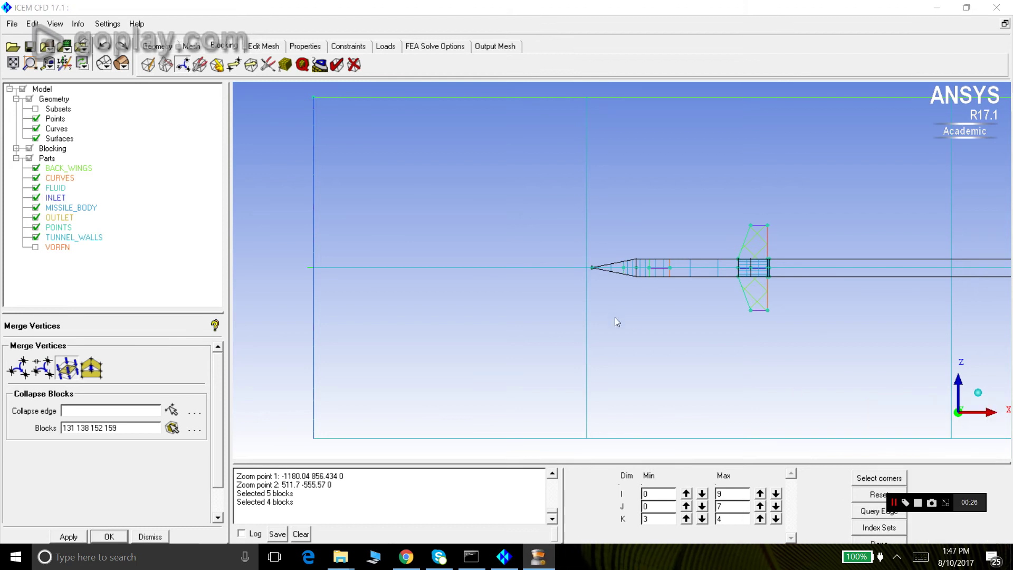
left_click(863, 496)
left_click_drag(622, 249, 675, 361)
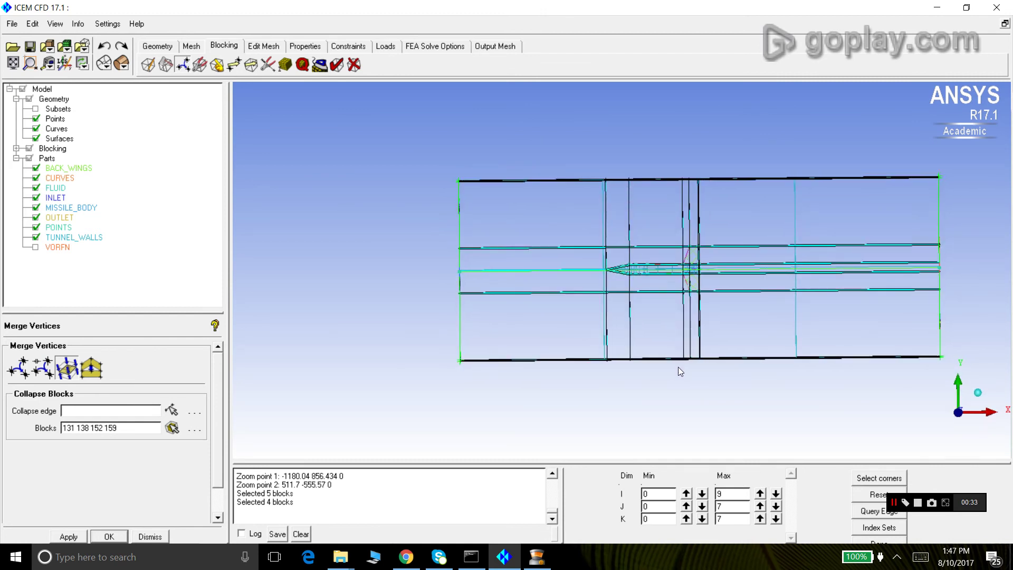
right_click_drag(678, 368, 605, 195)
left_click_drag(605, 196, 524, 195)
left_click_drag(679, 424, 571, 283)
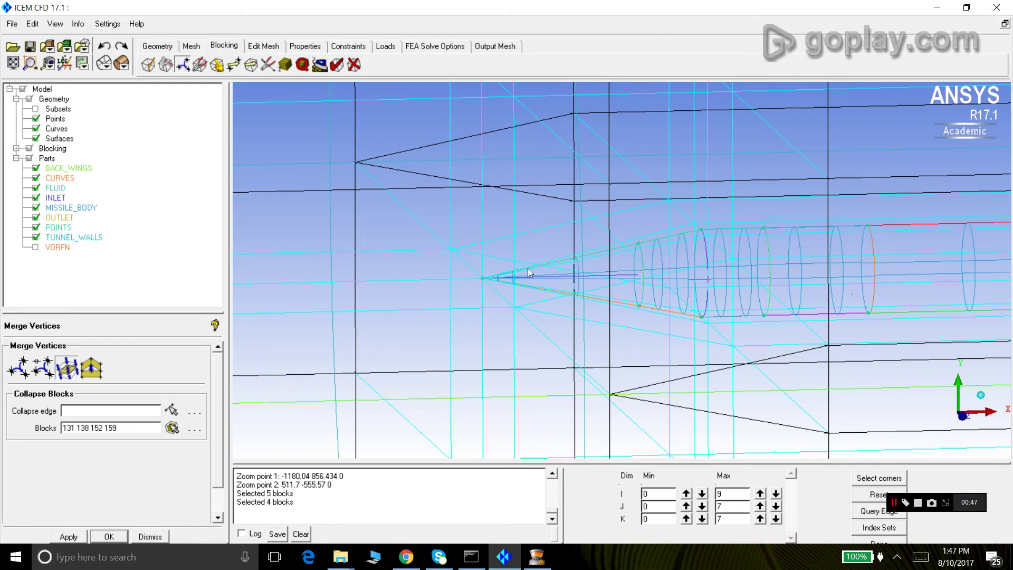
scroll(543, 270, "down", 2)
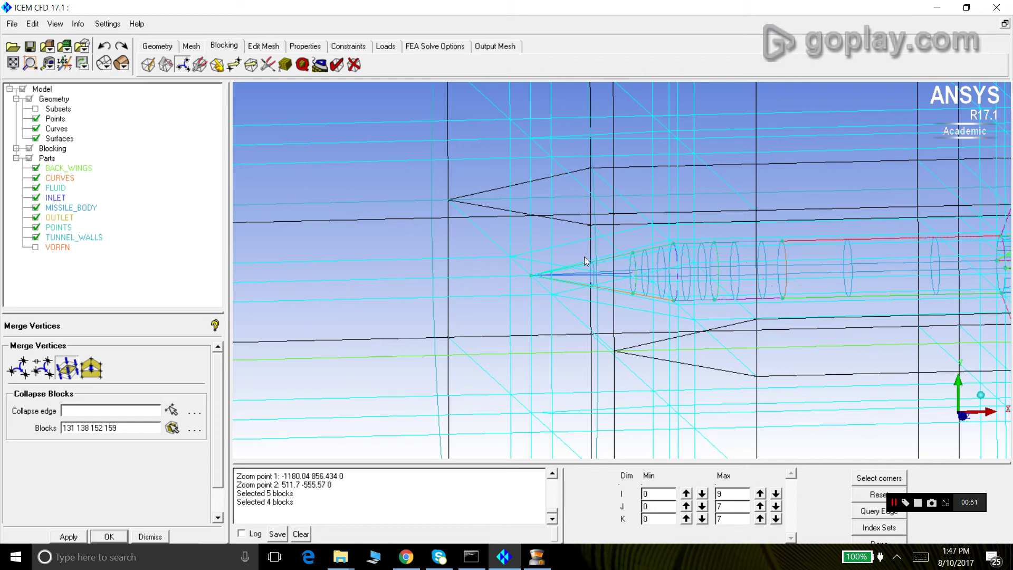
scroll(615, 248, "down", 1)
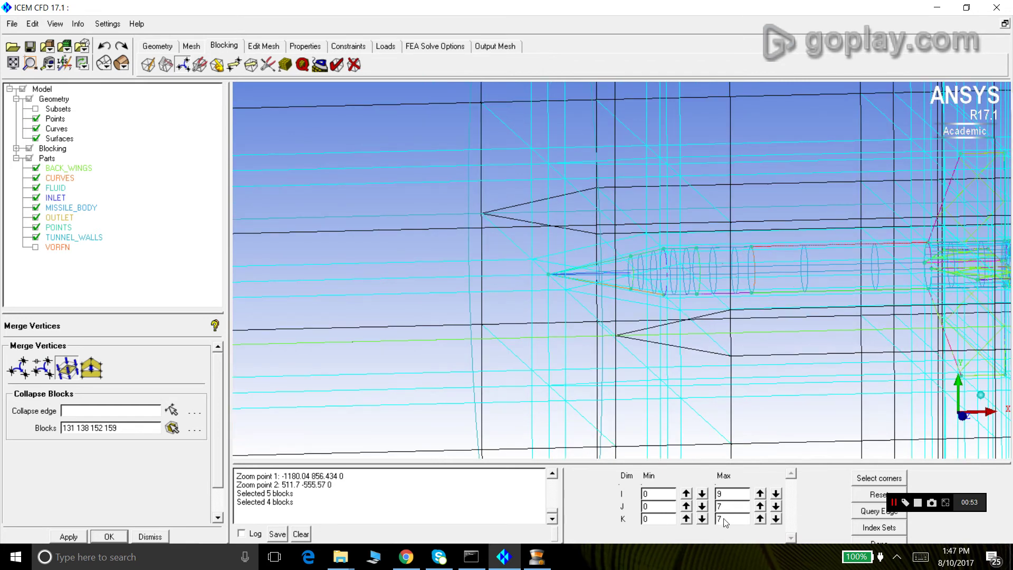
Limit the display to I 2–9, K 3–4 and close the Merge Vertices panel.
left_click(686, 494)
left_click(686, 494)
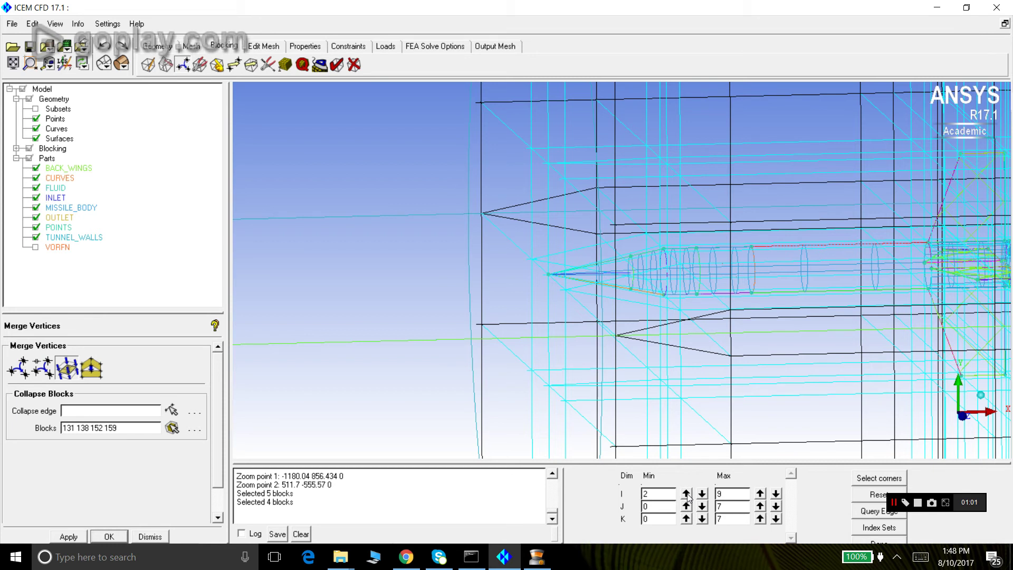
left_click(776, 520)
left_click(776, 520)
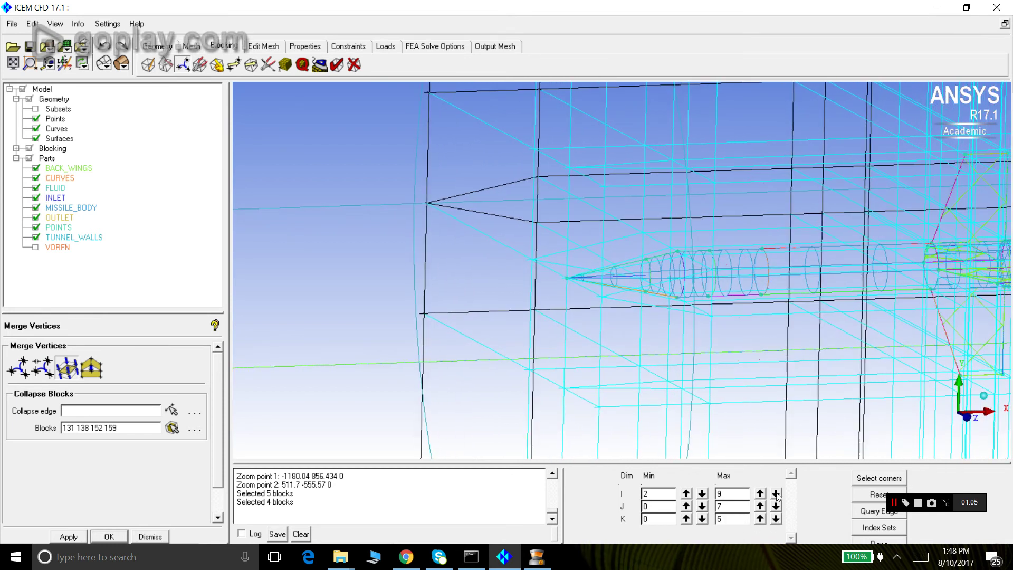
left_click(775, 520)
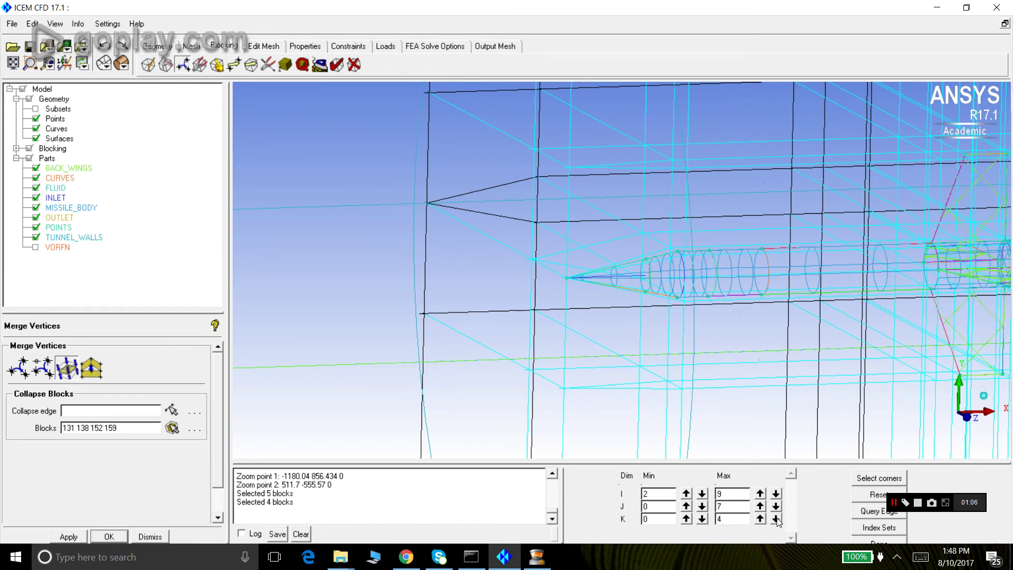
left_click(686, 519)
left_click(686, 519)
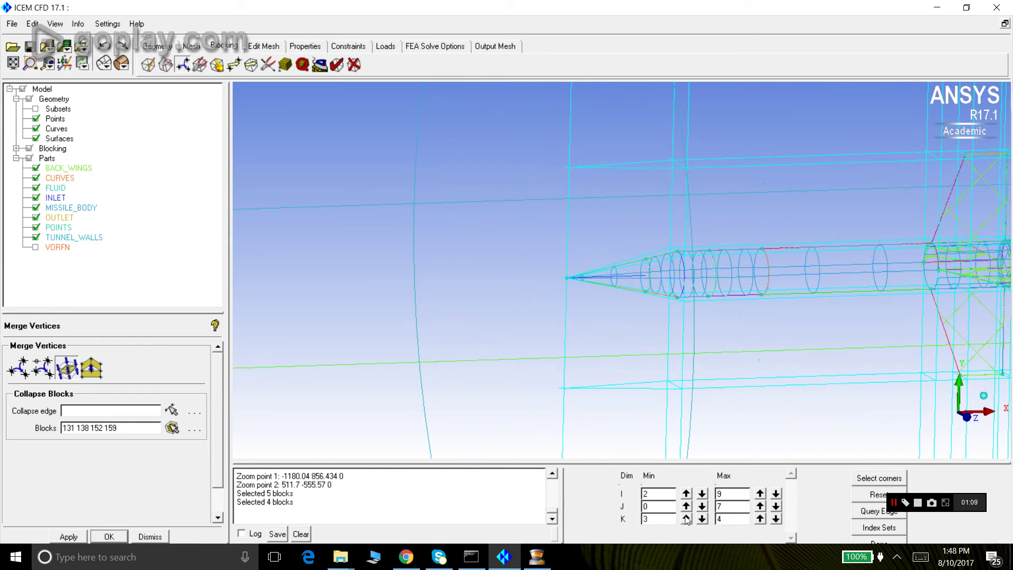
right_click_drag(620, 339, 575, 259)
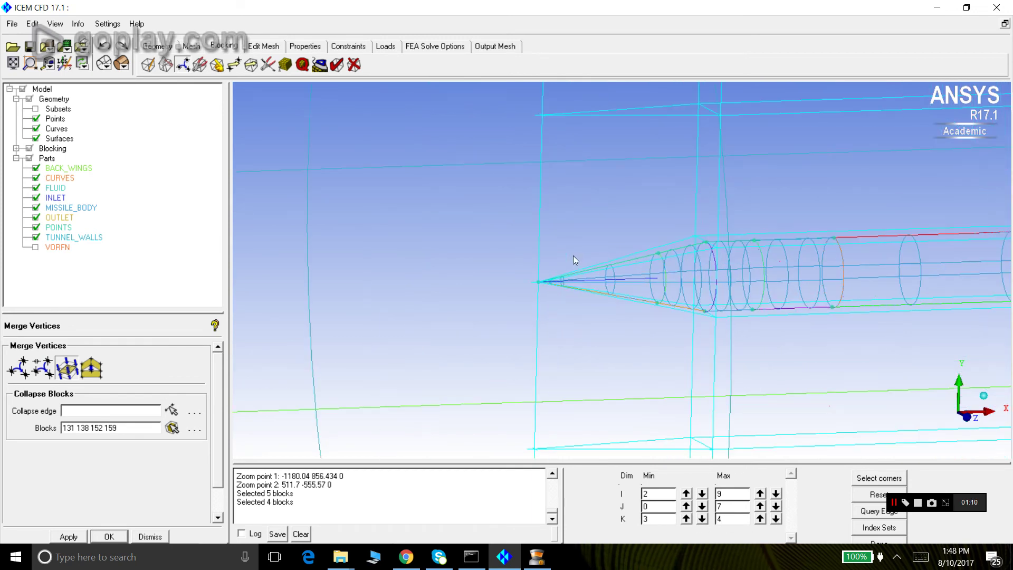
left_click(163, 536)
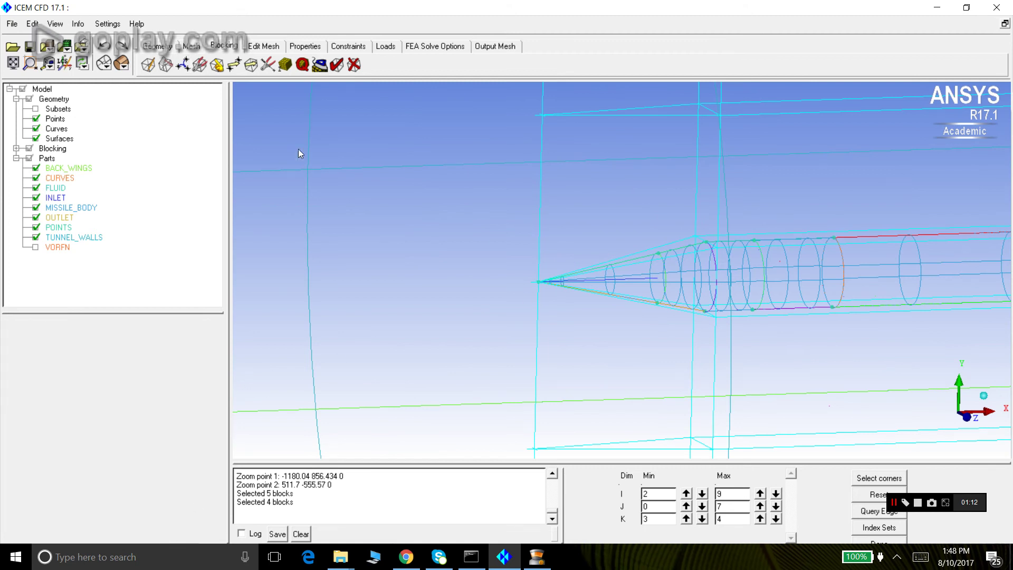
Associate the block vertex at the missile nose with geometry point pnt.03.
left_click(220, 69)
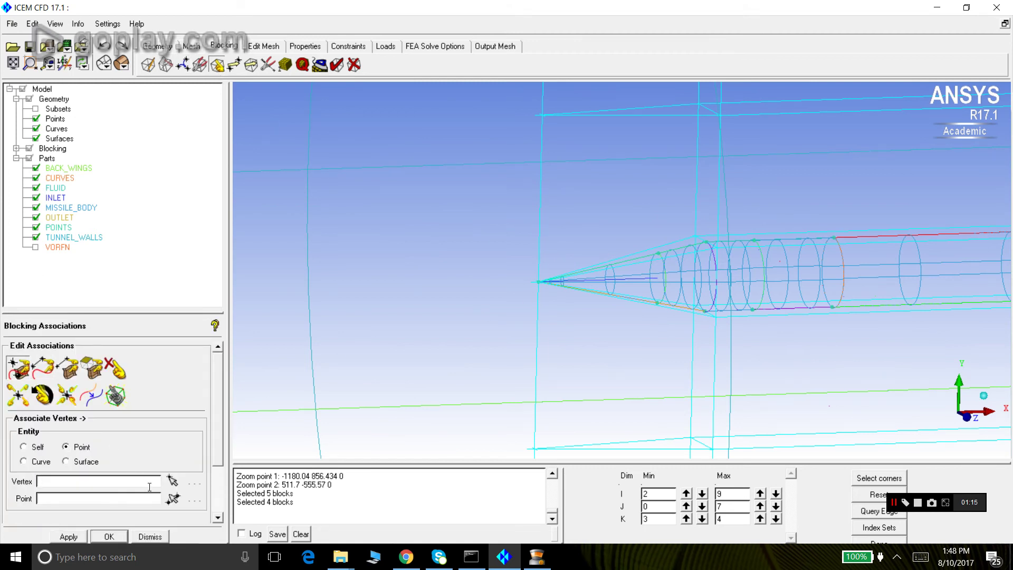
left_click(172, 480)
scroll(574, 303, "up", 1)
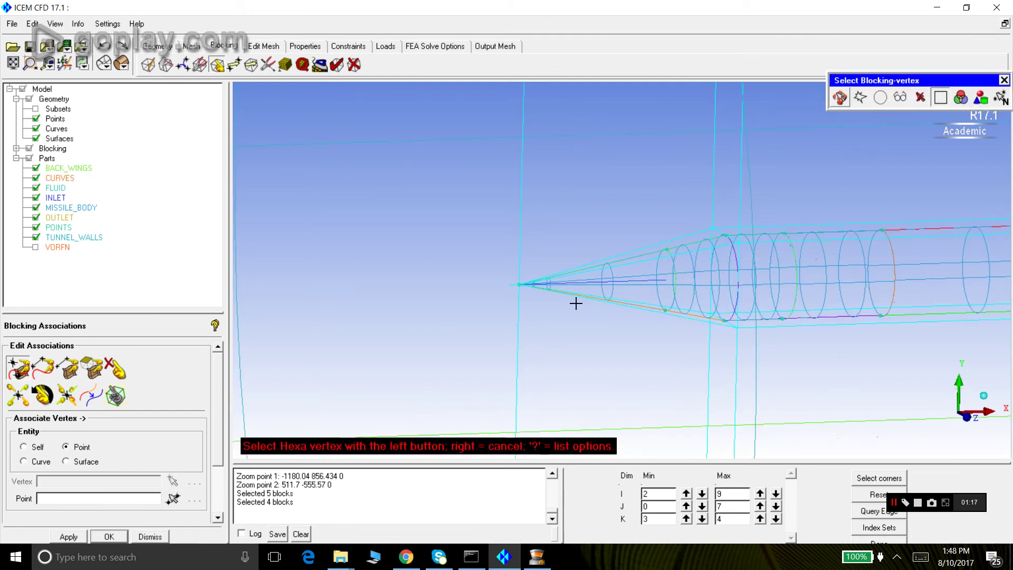
left_click(520, 284)
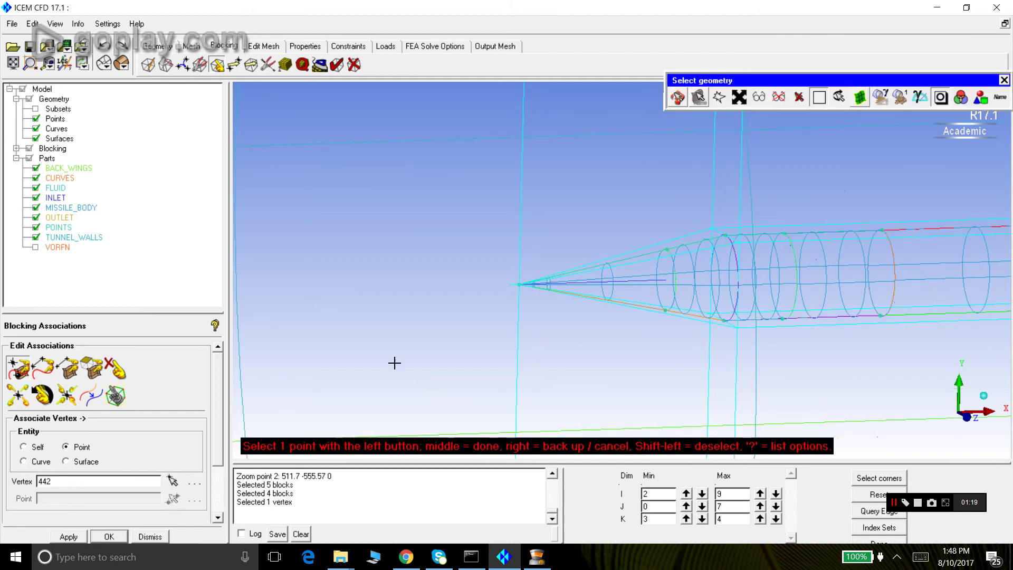
left_click(520, 284)
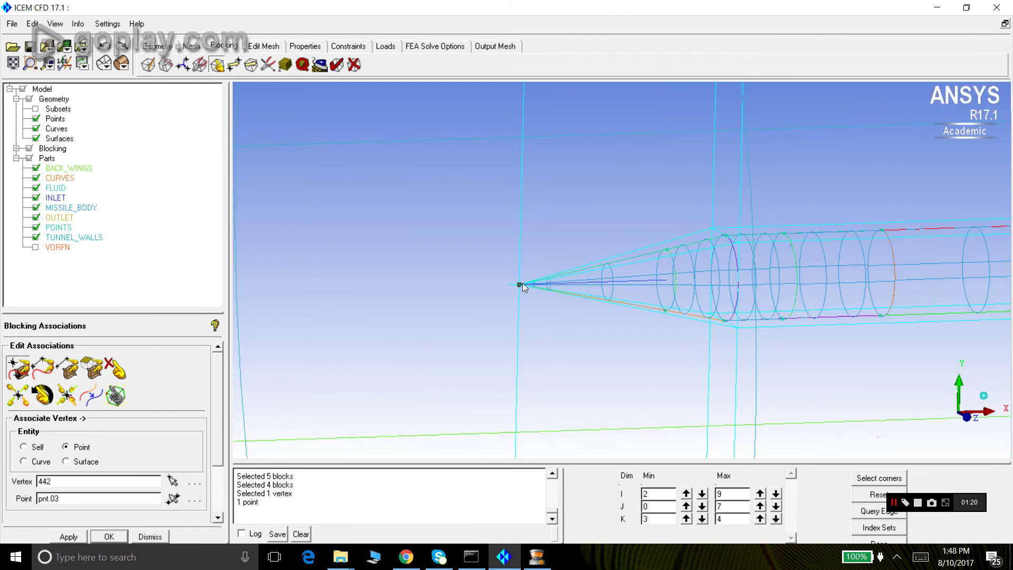
left_click(68, 537)
Select the four blocking edges around the missile body for edge-to-curve association.
left_click(52, 371)
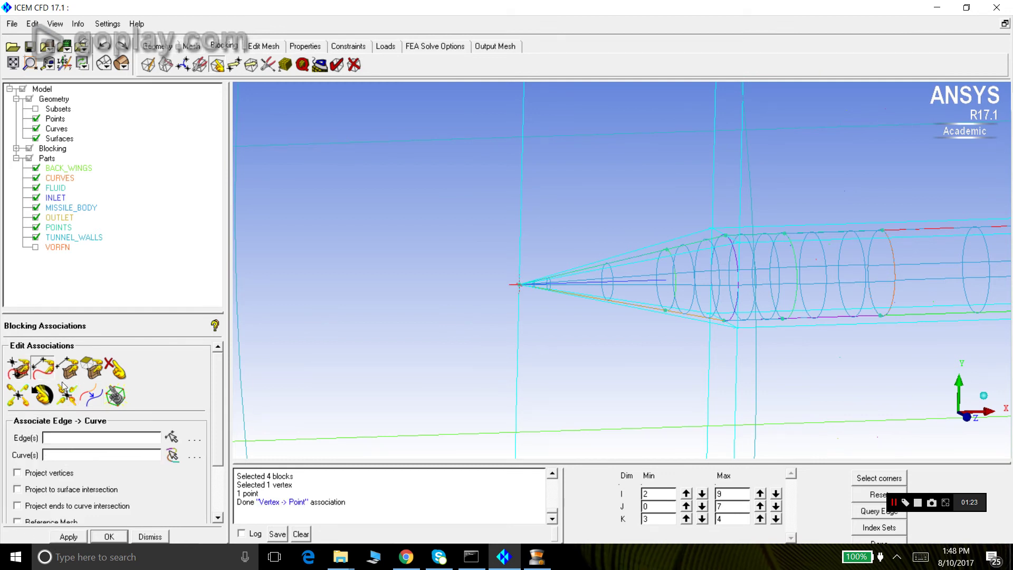
left_click(172, 437)
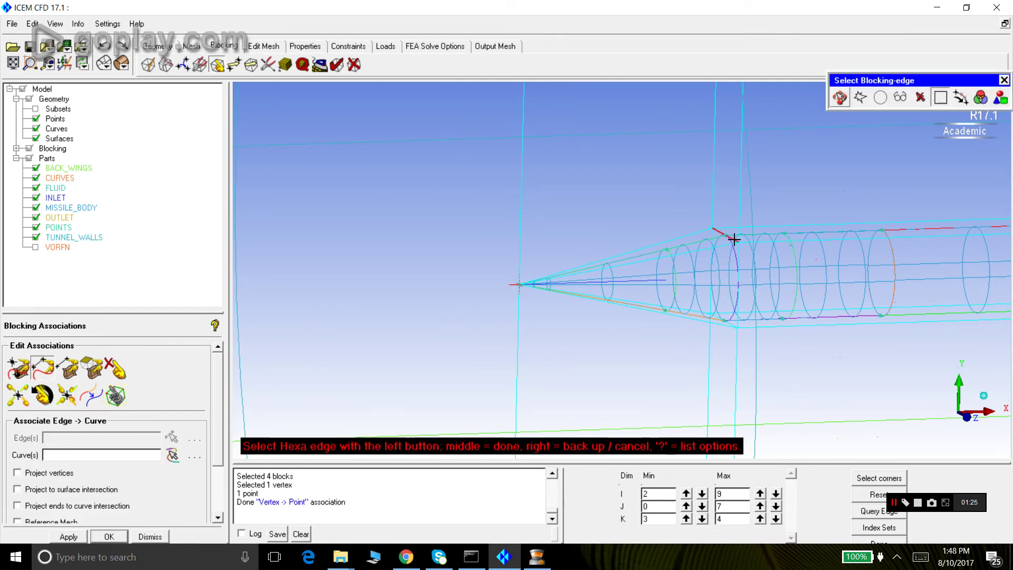
left_click(737, 247)
left_click(731, 322)
left_click(709, 292)
middle_click(644, 176)
Associate the selected edges with ring curve crv.06 and check the result.
left_click(172, 454)
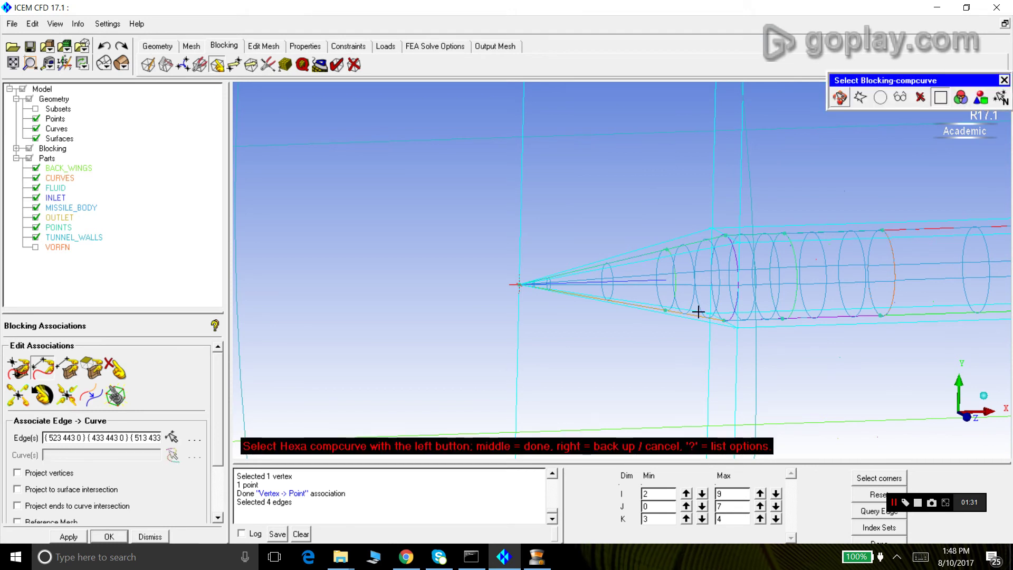
right_click(437, 256)
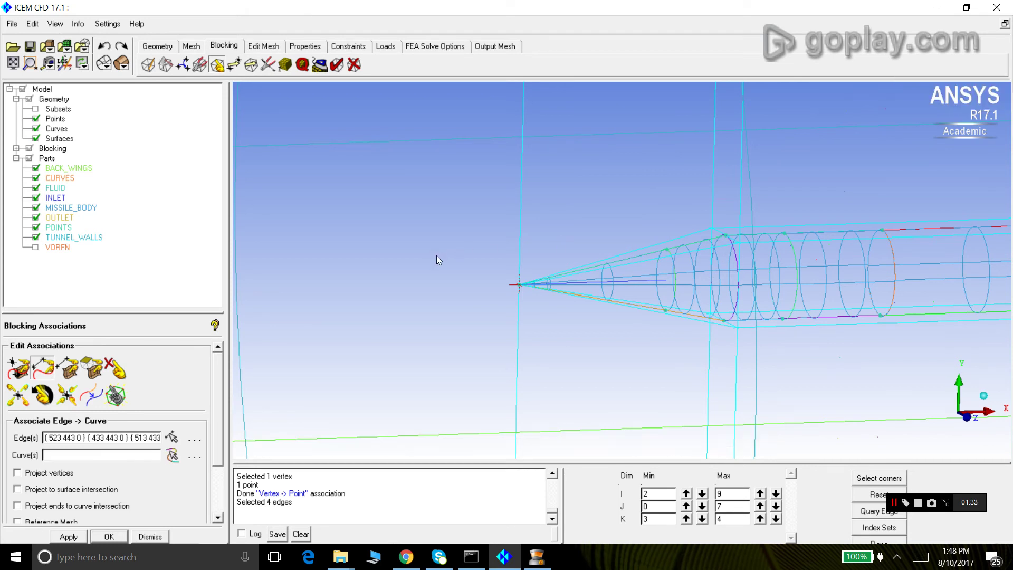
left_click(150, 537)
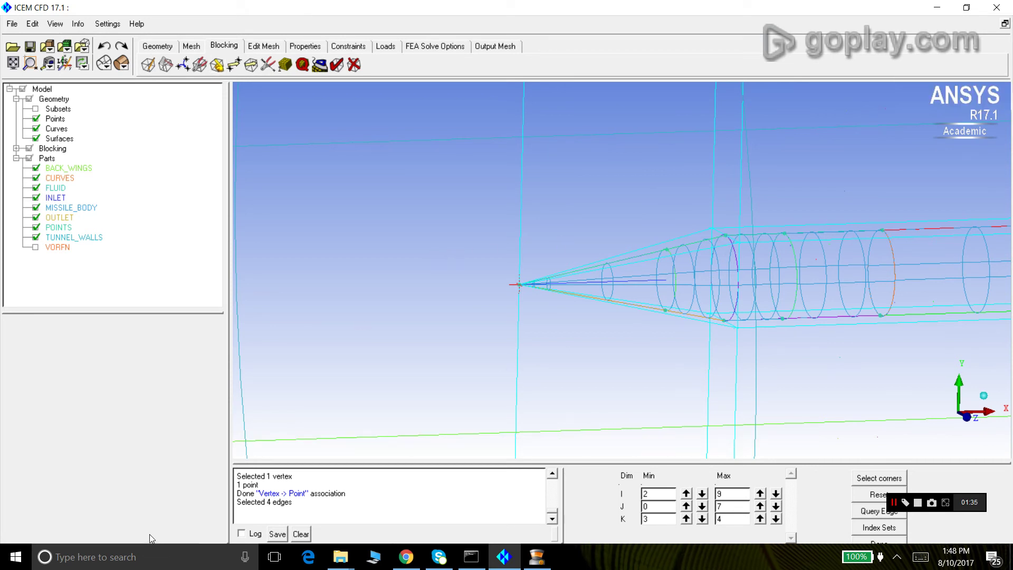
left_click(217, 65)
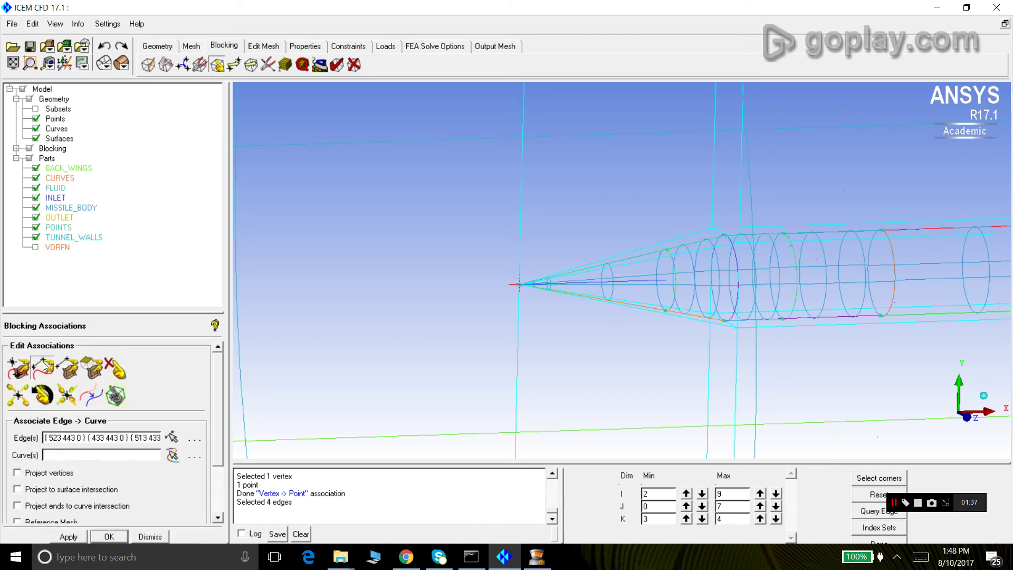
left_click(172, 455)
scroll(717, 337, "up", 2)
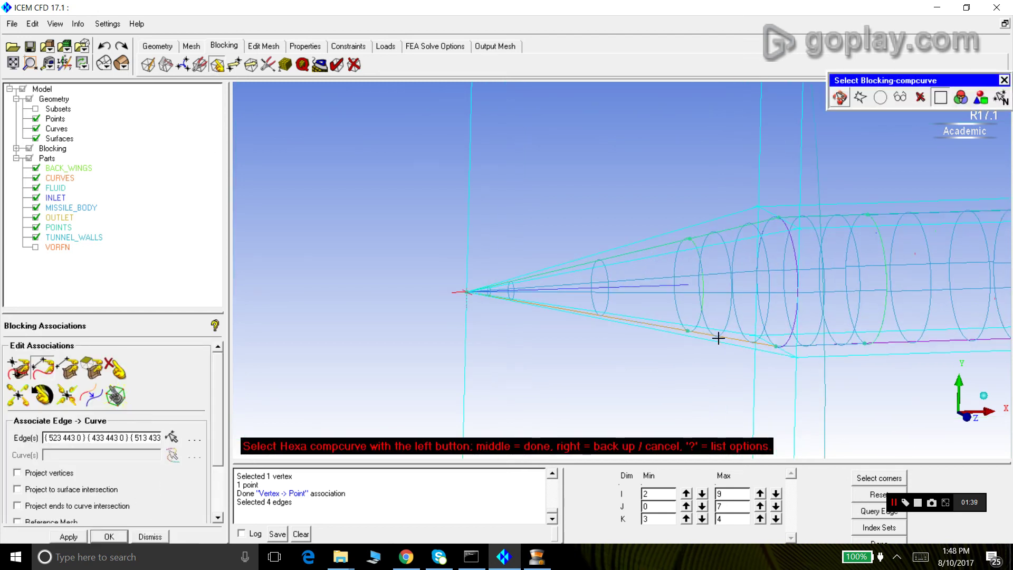
left_click(785, 343)
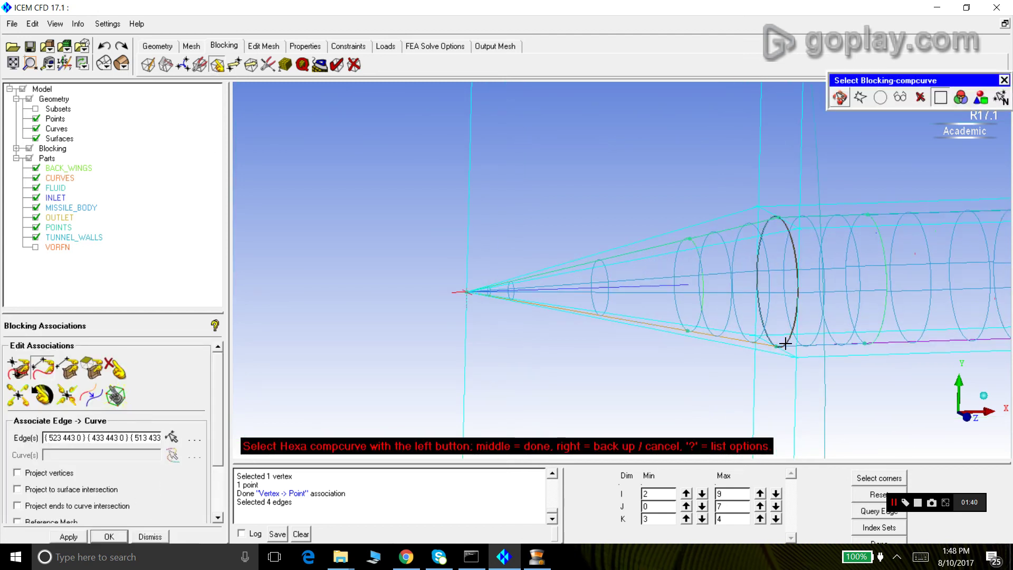
middle_click(647, 170)
left_click(75, 536)
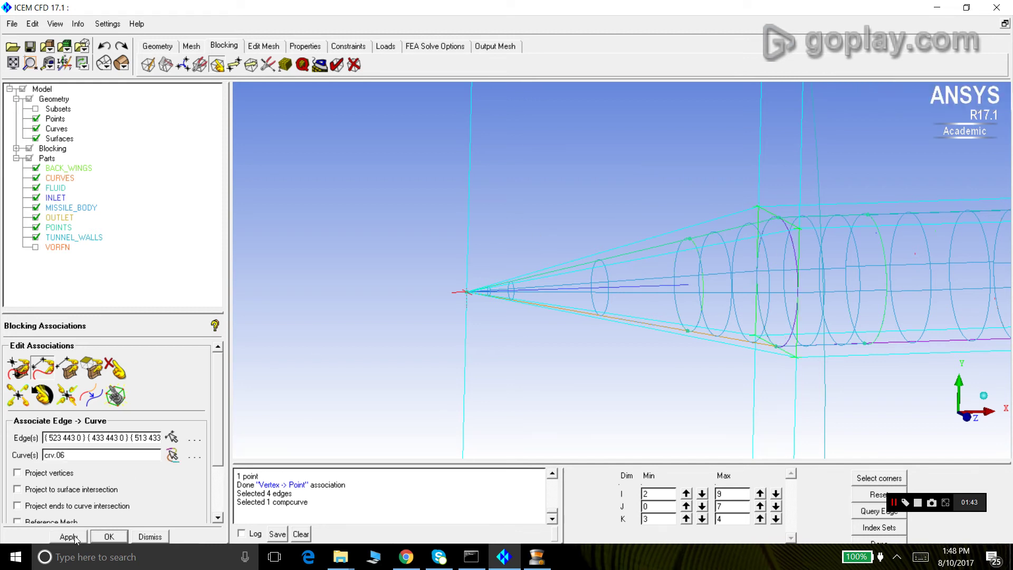
left_click_drag(515, 359, 638, 267)
left_click_drag(706, 254, 837, 256)
left_click_drag(653, 239, 756, 261)
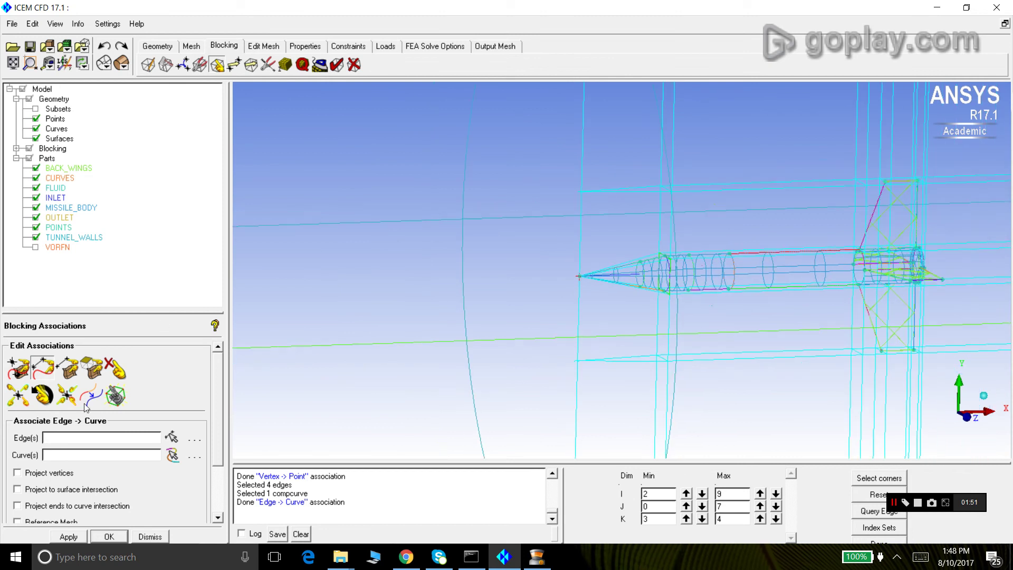
Dismiss the Blocking Associations panel and inspect the associated missile blocking from several angles.
left_click(160, 537)
left_click_drag(657, 393, 831, 217)
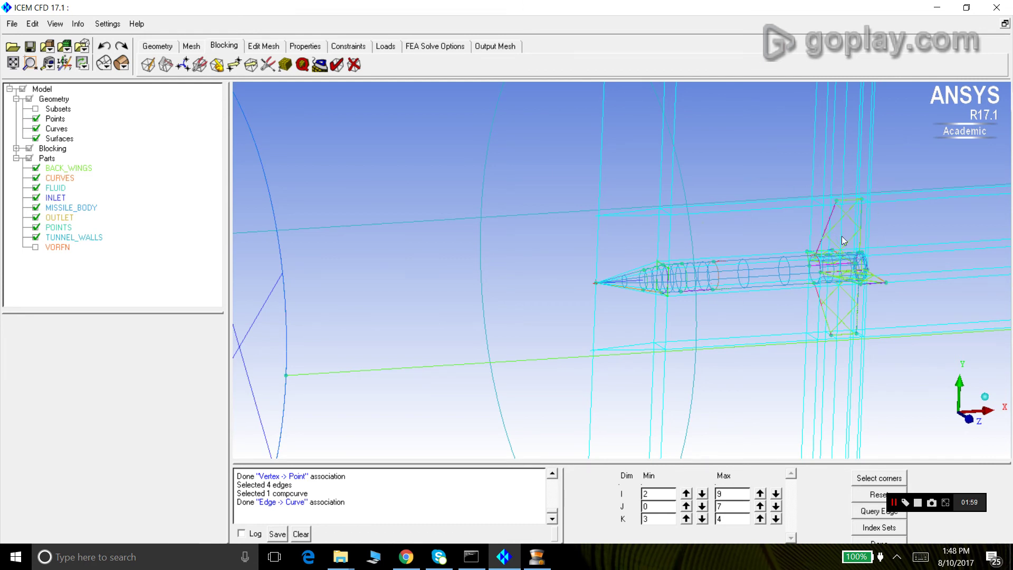
left_click_drag(869, 217, 870, 241)
left_click_drag(723, 300, 638, 259)
left_click_drag(685, 286, 711, 261)
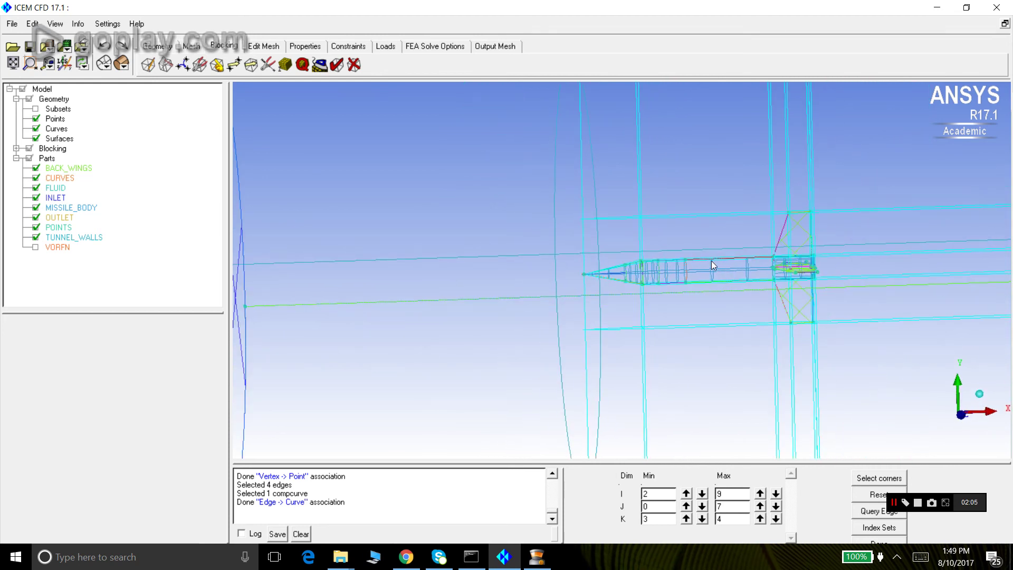
scroll(783, 263, "down", 3)
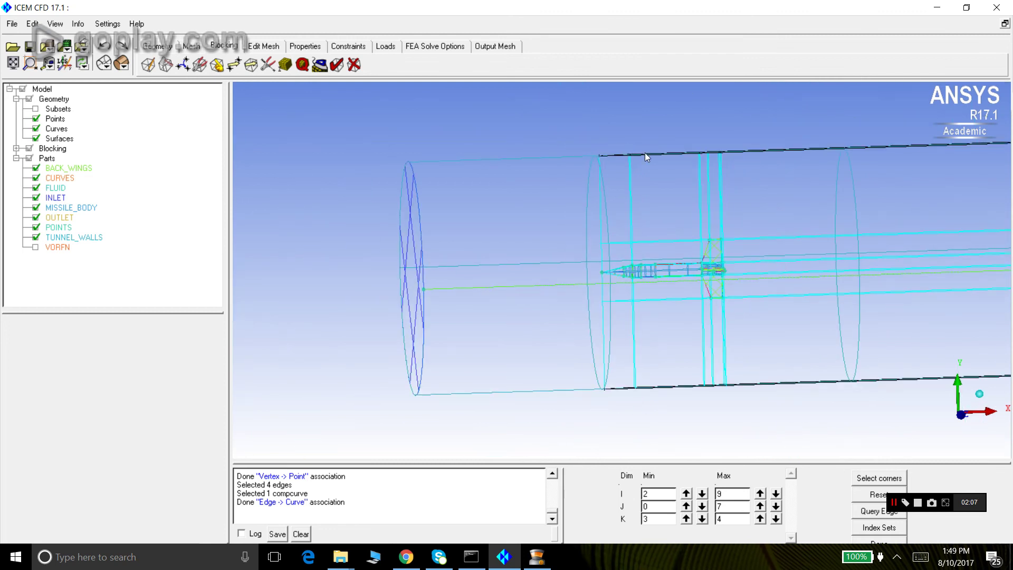
scroll(666, 258, "up", 3)
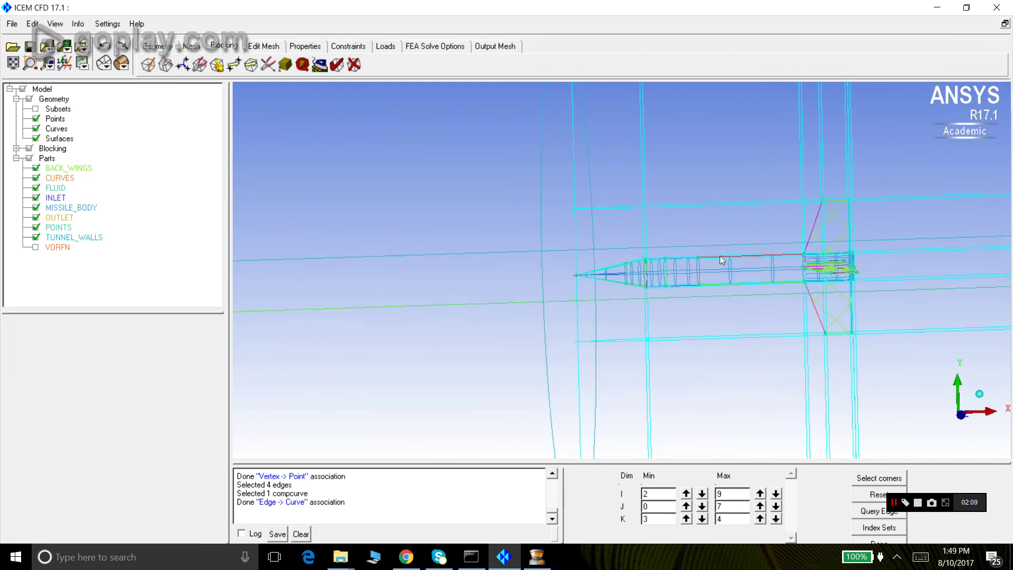
scroll(666, 269, "up", 2)
mouse_move(672, 261)
left_mouse_down()
mouse_move(683, 273)
mouse_move(657, 259)
left_mouse_up()
scroll(656, 258, "up", 2)
scroll(730, 248, "down", 2)
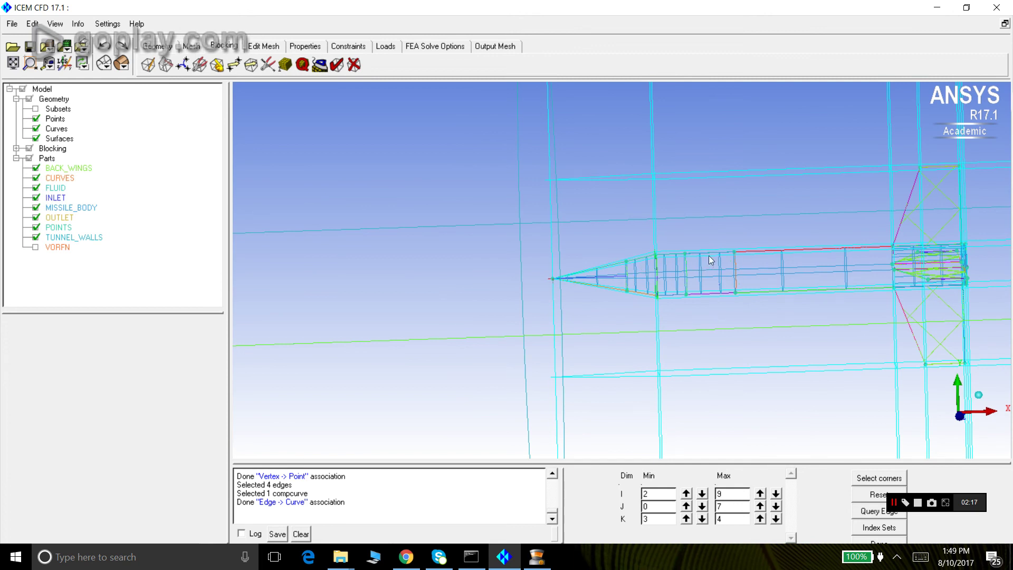
Try creating part SOLID from two missile surfaces, then abandon that attempt.
right_click(50, 162)
left_click(62, 166)
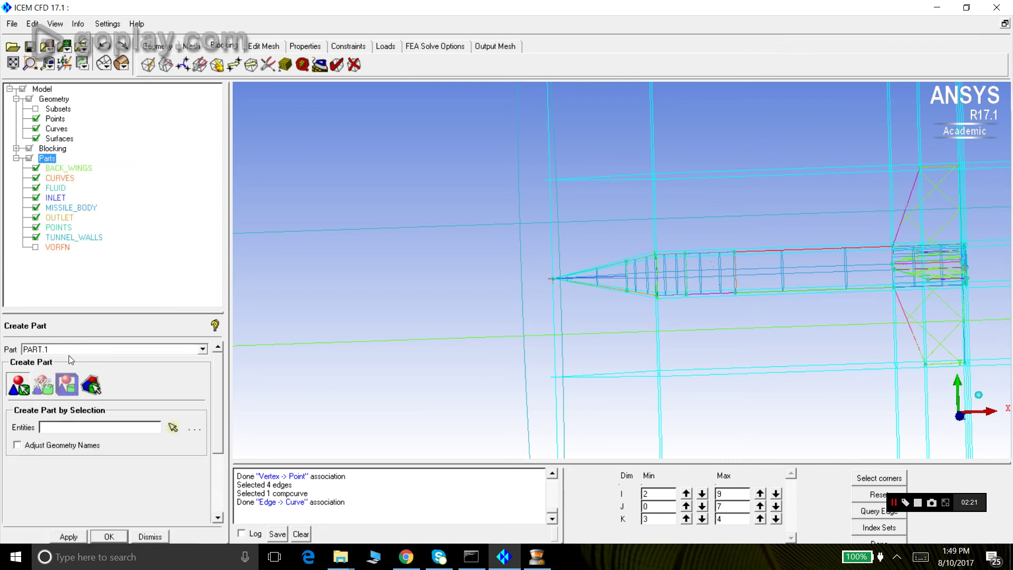
double_click(65, 348)
type("SOLID")
left_click(173, 427)
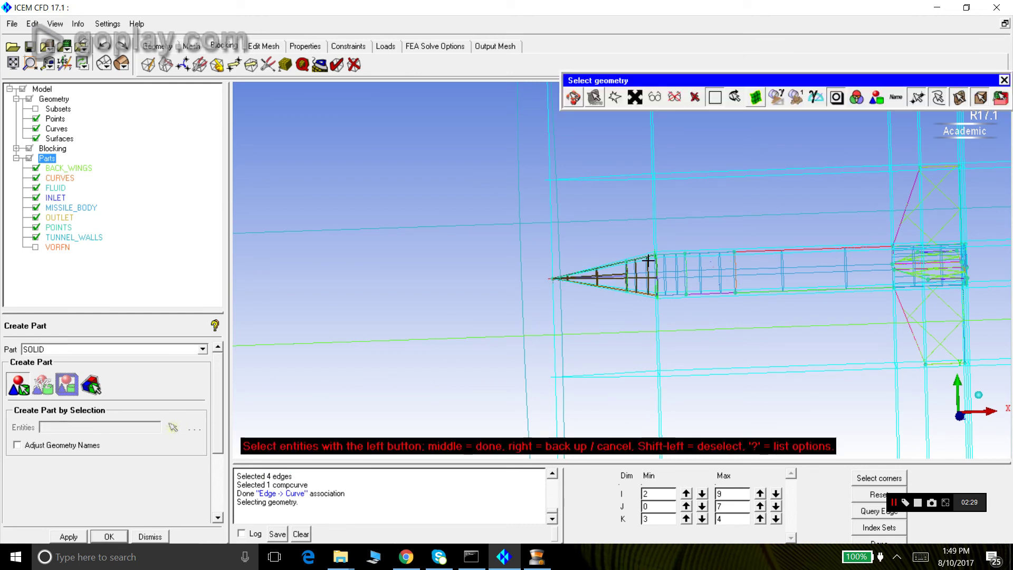
scroll(628, 283, "up", 2)
key("F9")
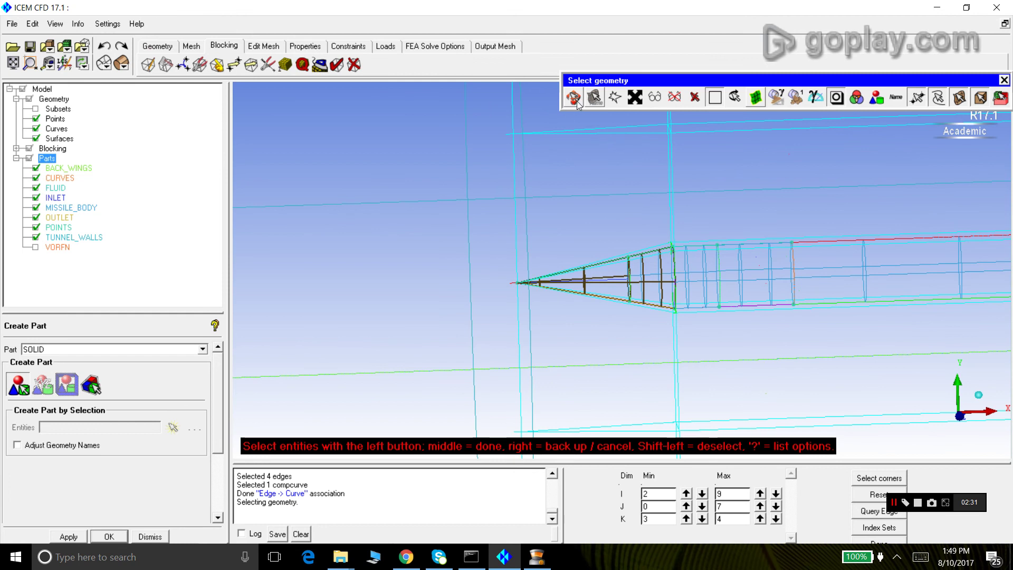
left_click_drag(598, 242, 609, 319)
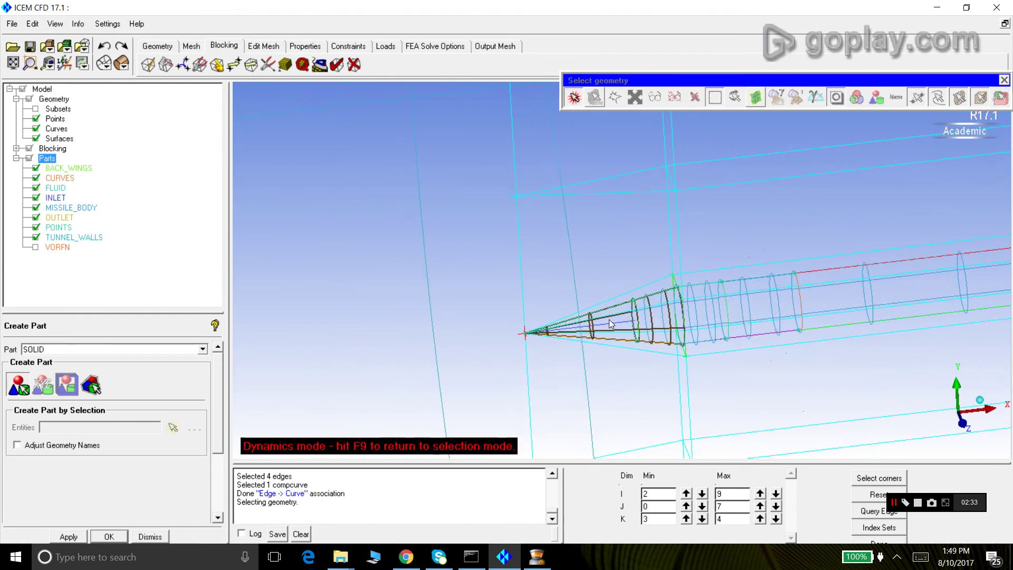
key("F9")
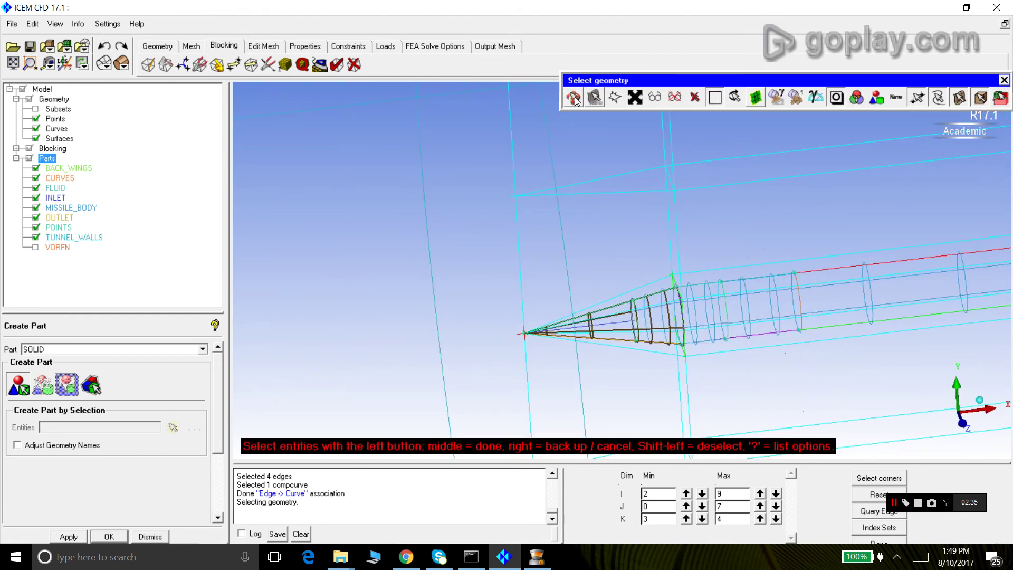
middle_click(329, 221)
left_click_drag(329, 221, 534, 285)
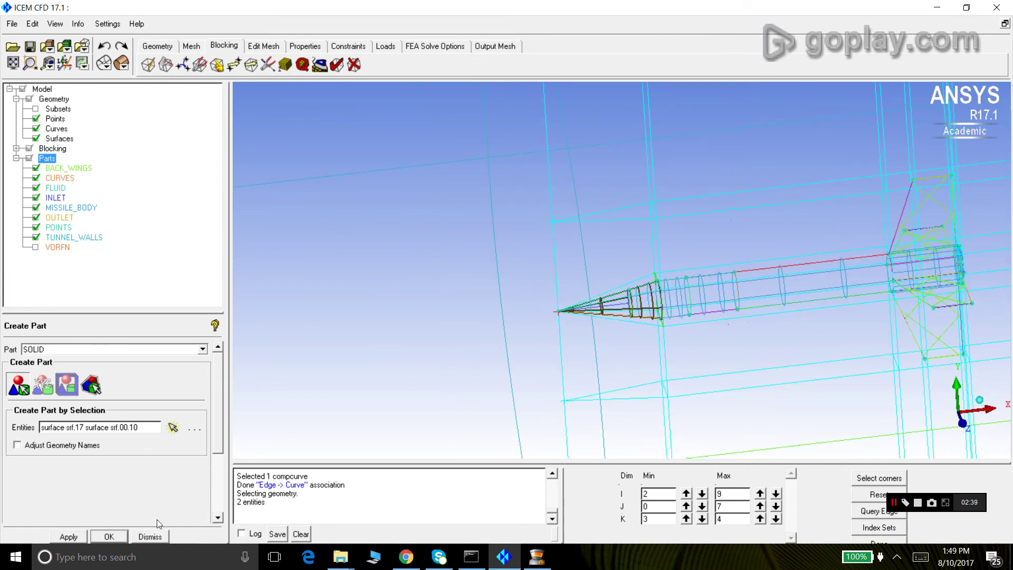
left_click(151, 536)
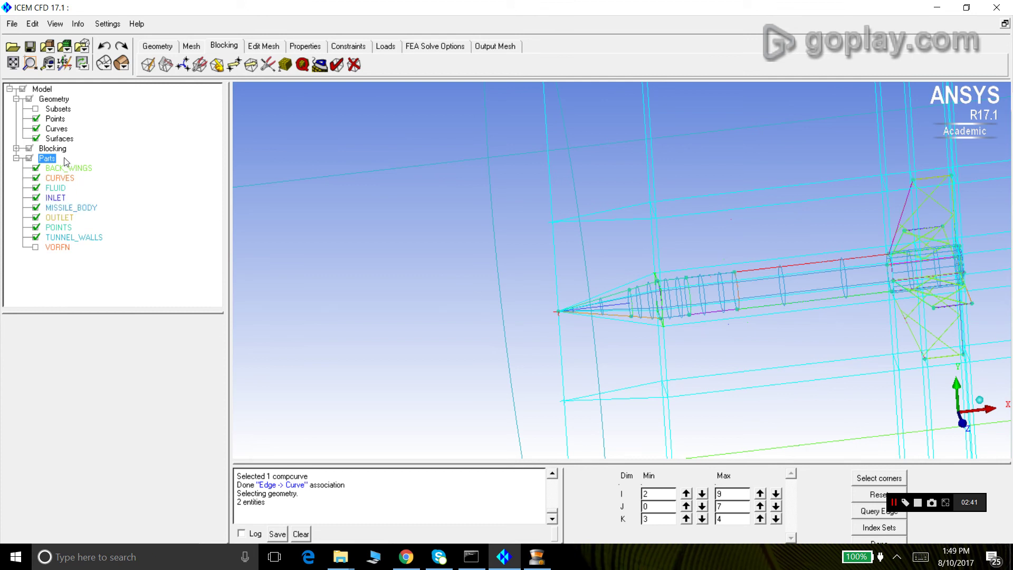
Restart Create Part and begin entering SOLID as the new part name.
right_click(46, 158)
left_click(78, 166)
triple_click(65, 352)
type("SOLID")
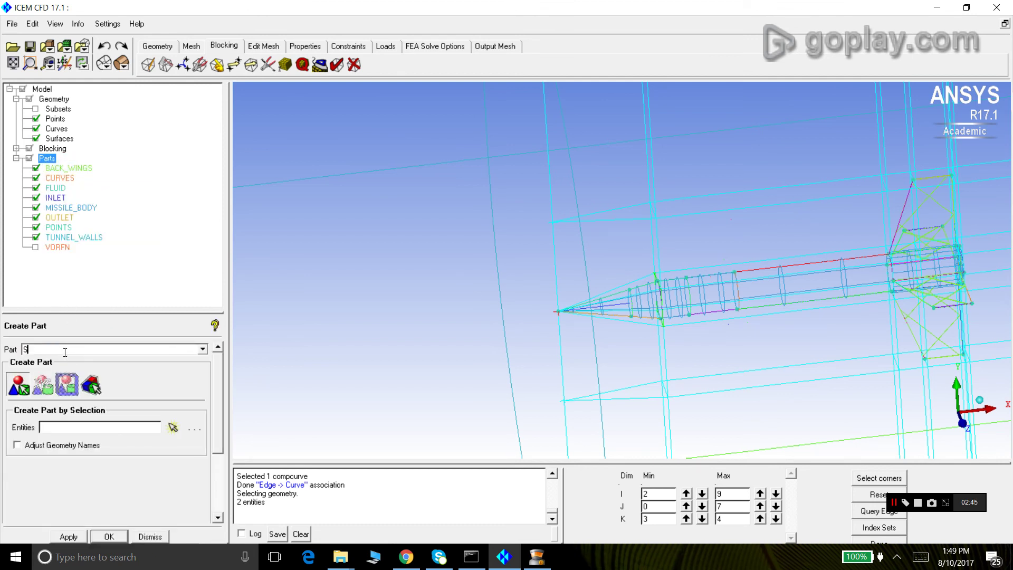
Create part SOLID from the missile's nose-cone and body blocks.
left_click(94, 385)
left_click(172, 426)
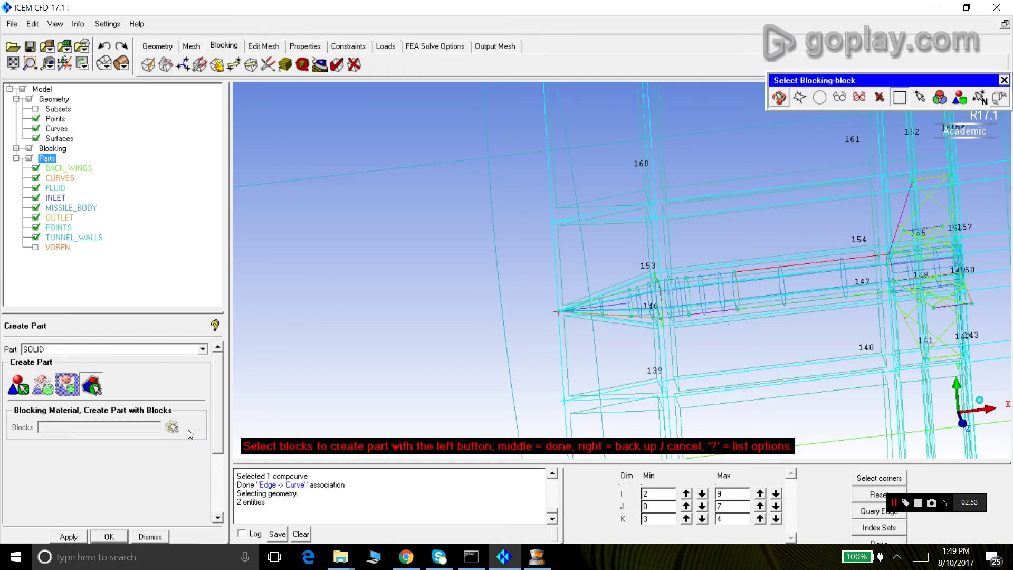
left_click(647, 309)
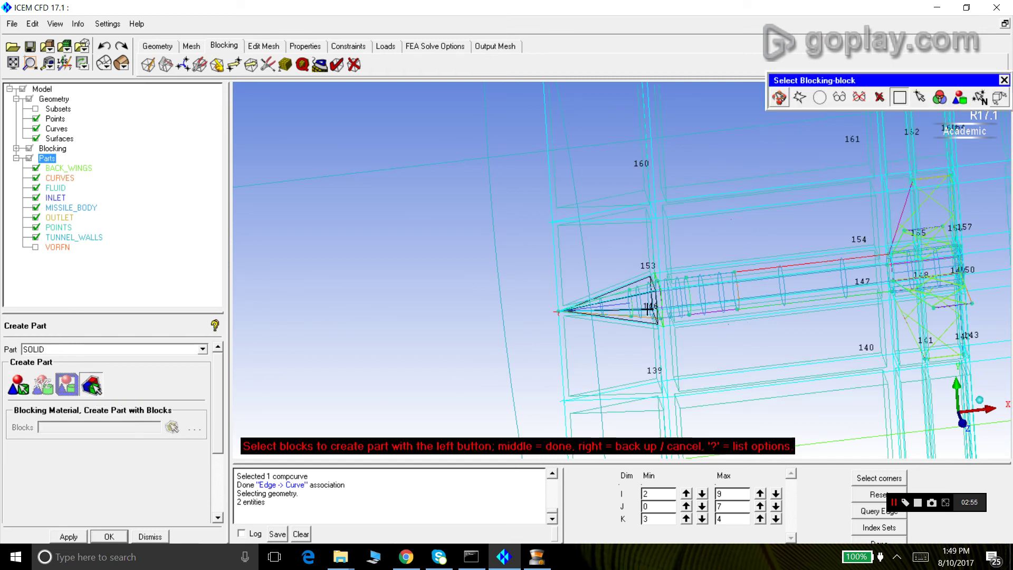
left_click(691, 294)
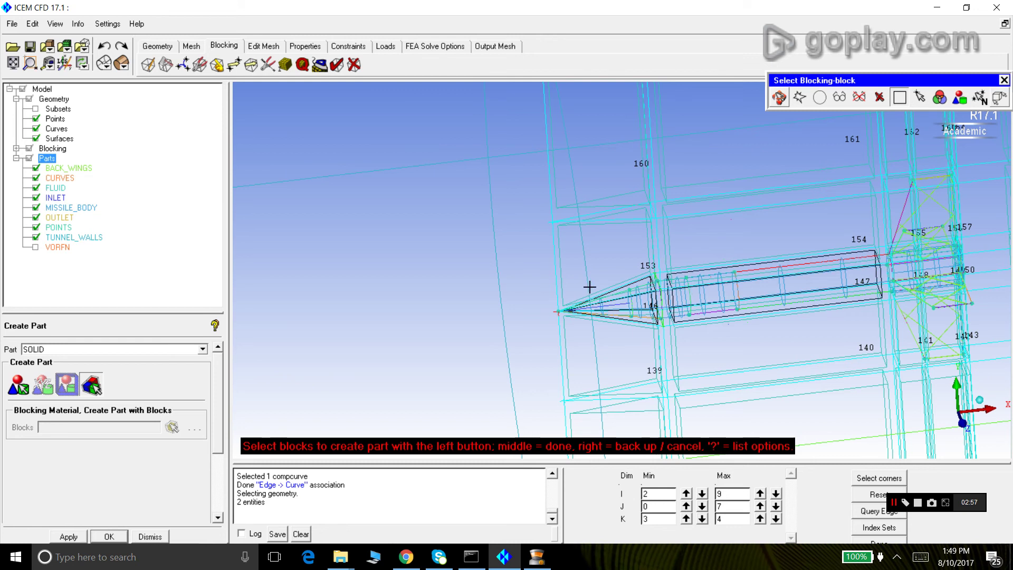
middle_click(422, 274)
left_click(80, 535)
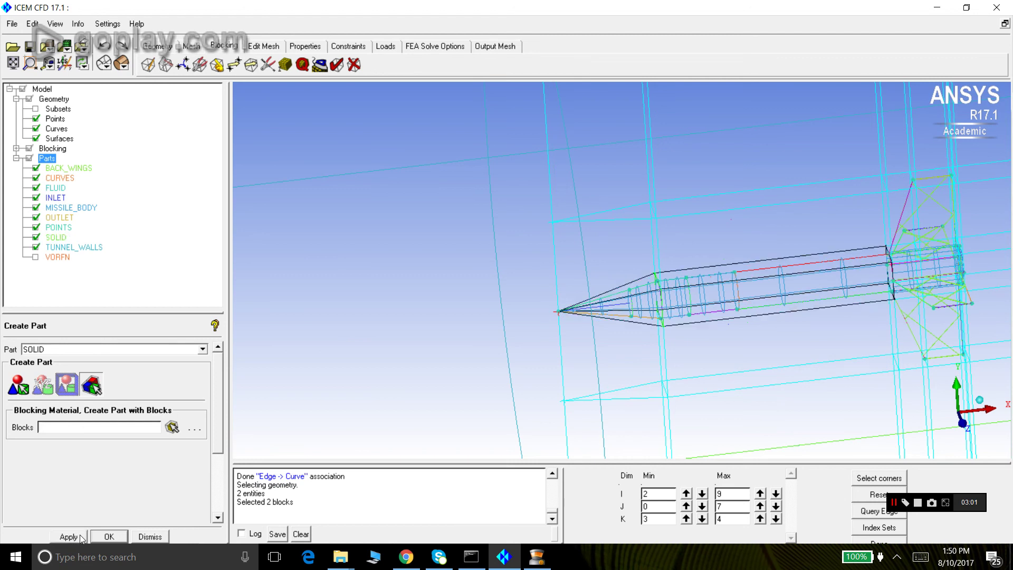
scroll(608, 330, "down", 5)
left_click_drag(580, 318, 620, 286)
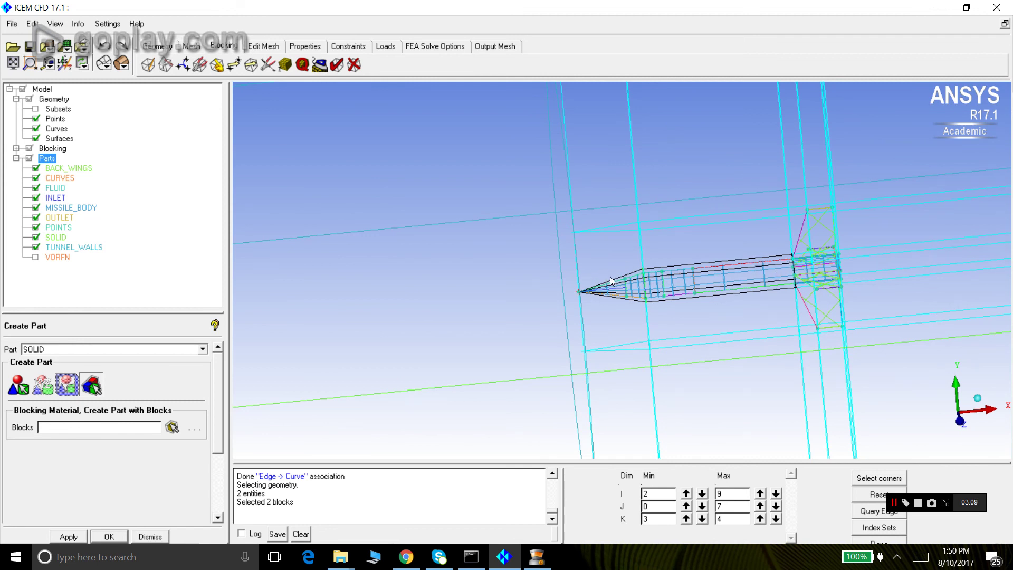
Limit the displayed blocks to K index range 2–5.
left_click_drag(731, 291, 728, 262)
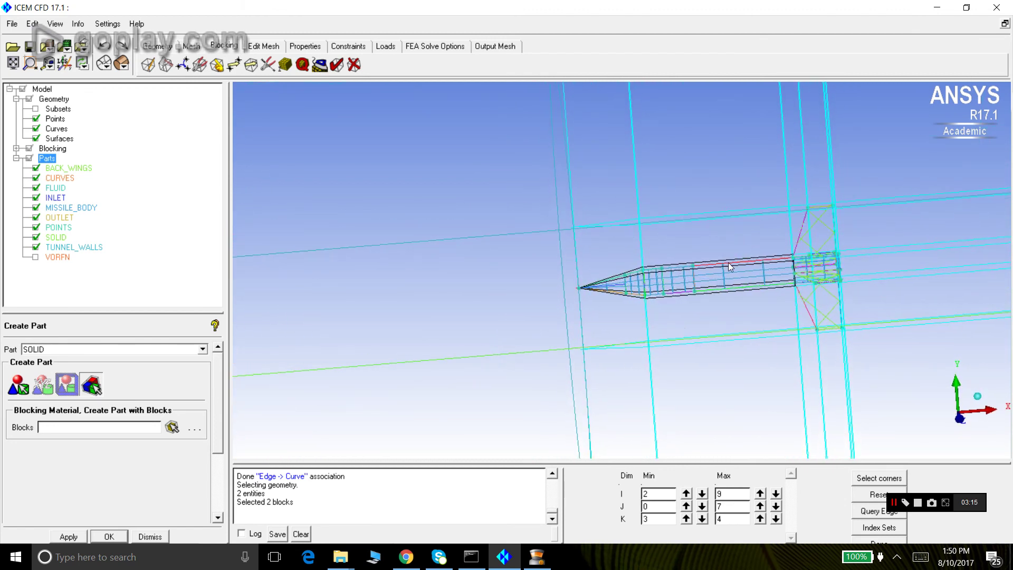
left_click_drag(668, 288, 659, 291)
left_click_drag(560, 283, 663, 309)
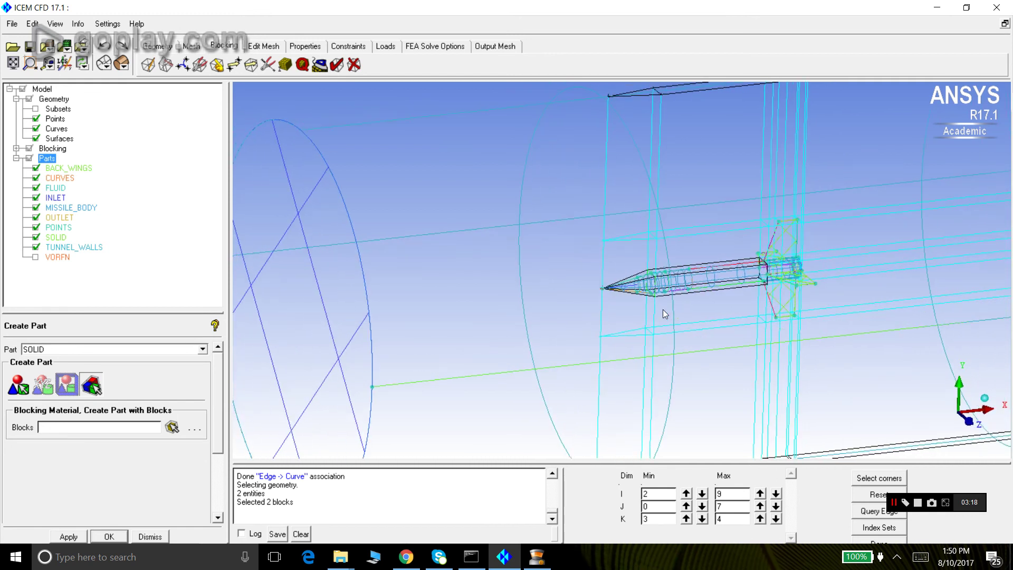
left_click(760, 519)
left_click_drag(685, 356, 721, 298)
left_click(701, 520)
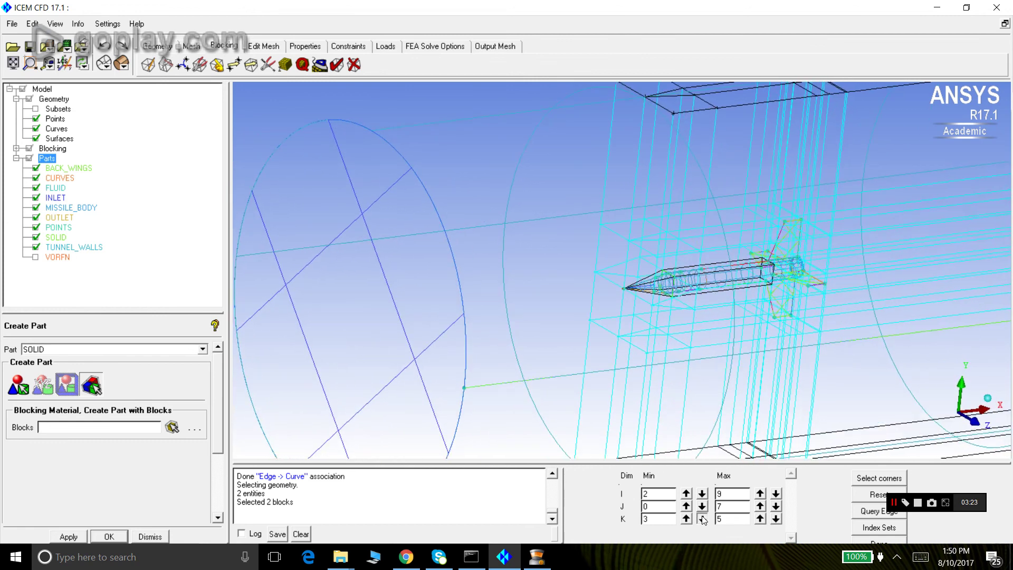
left_click_drag(661, 352, 437, 151)
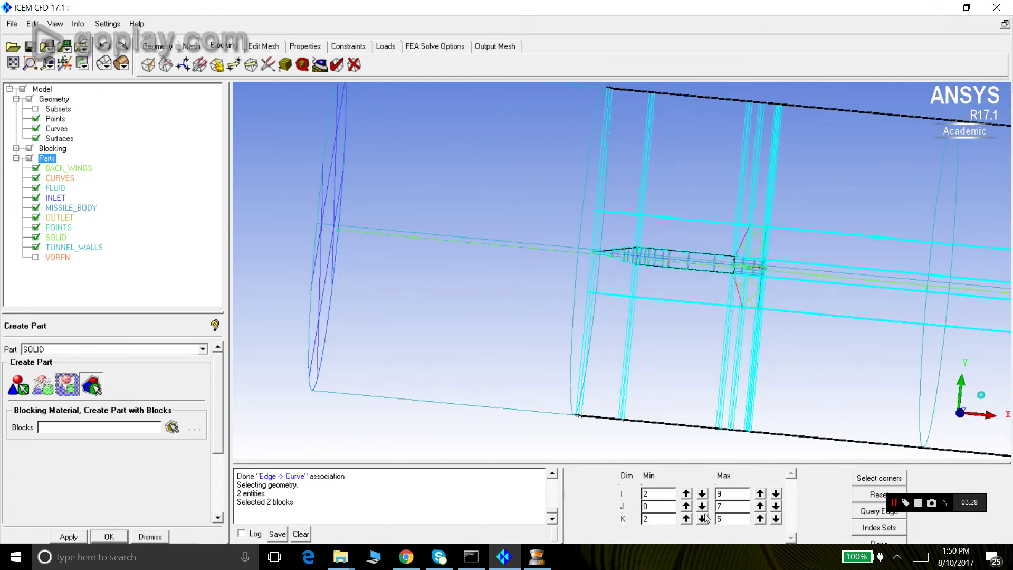
Restrict the J index range to 2–5 and lower the I maximum to 7.
left_click(776, 506)
left_click(776, 506)
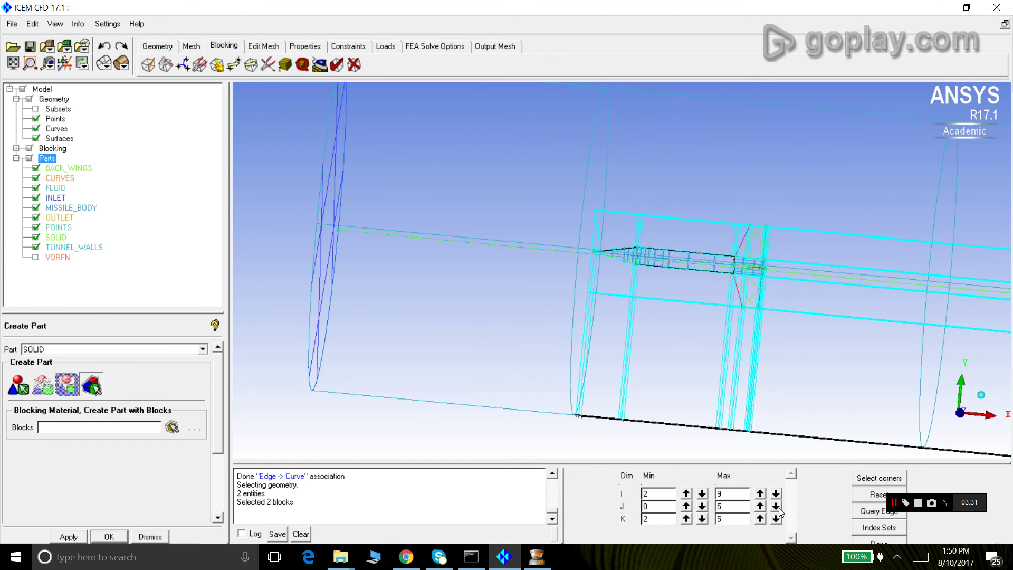
left_click(687, 506)
left_click(687, 506)
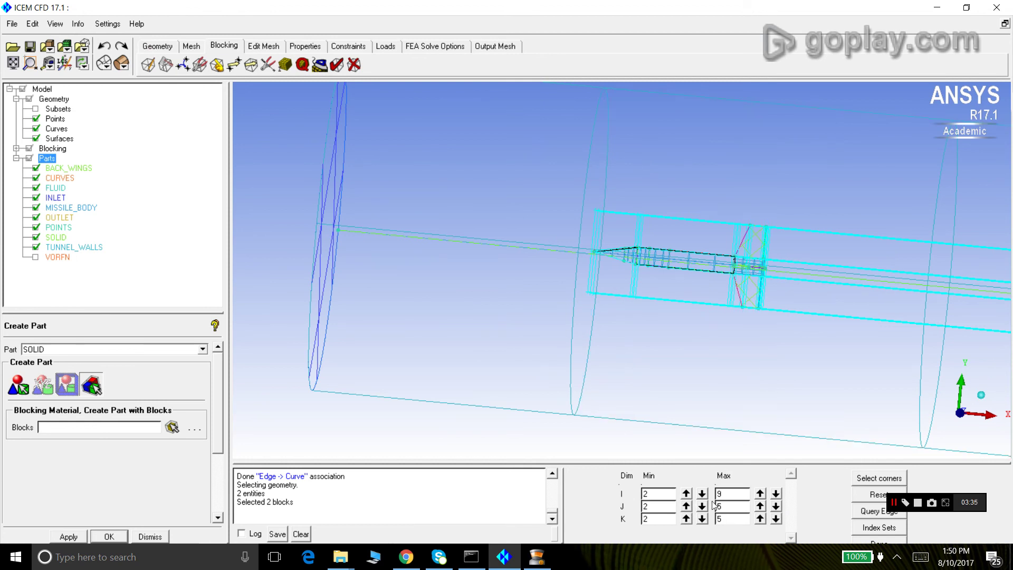
left_click(776, 494)
left_click(776, 493)
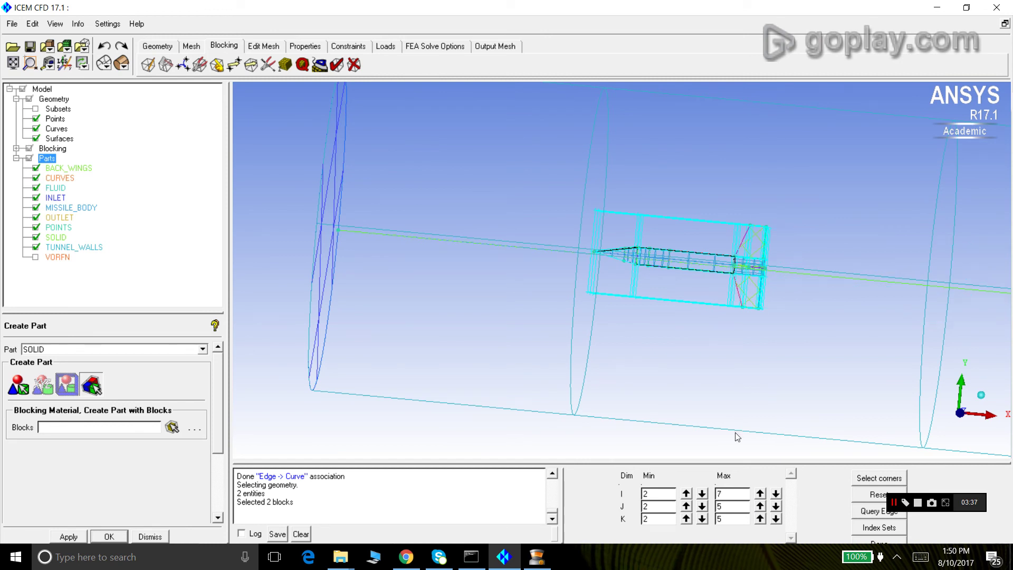
Raise the I minimum to 4 and hide the geometry surfaces.
left_click_drag(554, 241, 726, 351)
left_click_drag(764, 264, 796, 91)
mouse_move(637, 318)
left_mouse_down()
mouse_move(668, 288)
mouse_move(752, 252)
mouse_move(702, 303)
mouse_move(620, 320)
left_mouse_up()
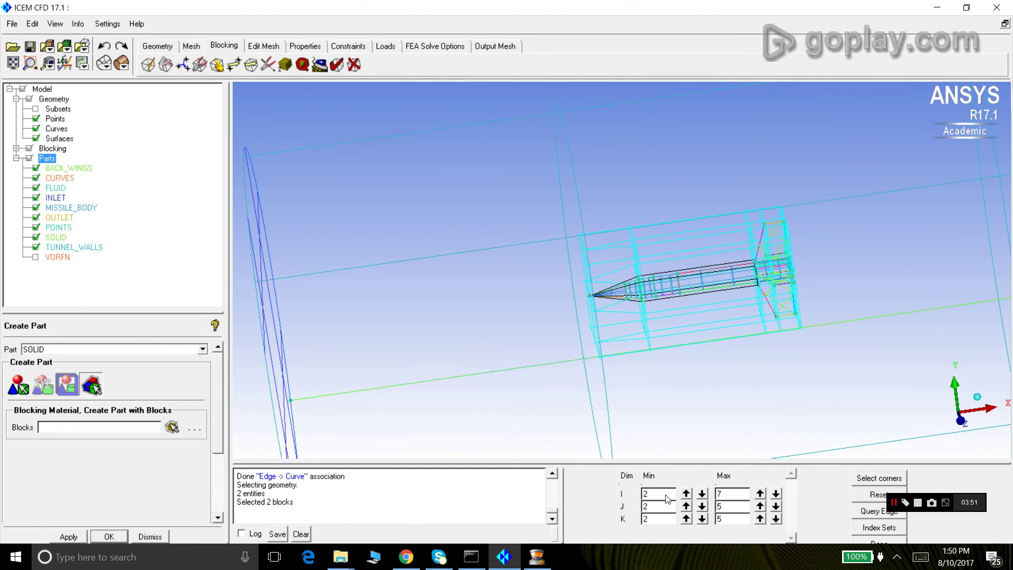
left_click(687, 493)
left_click(687, 494)
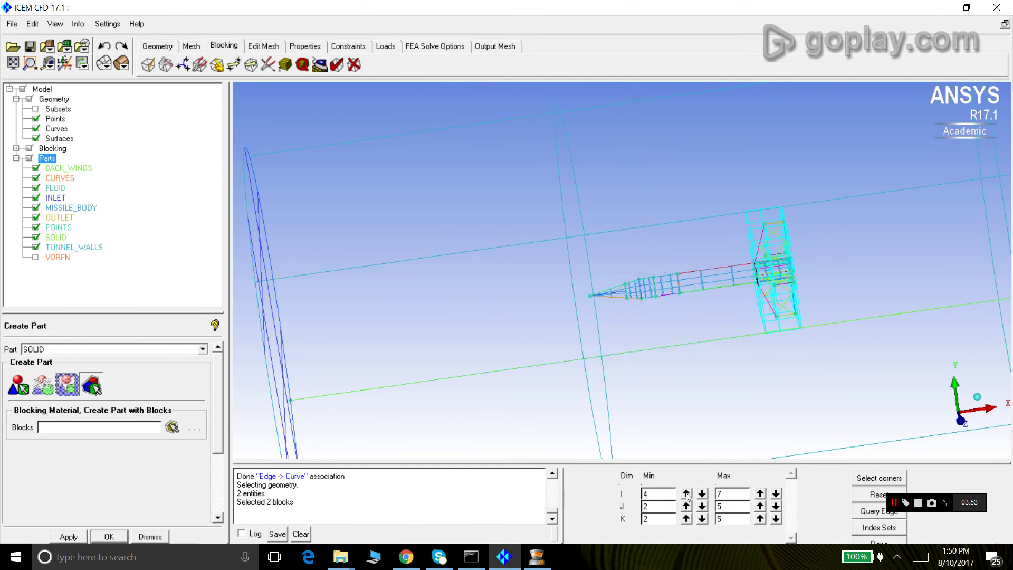
left_click_drag(688, 345, 889, 303)
left_click(37, 139)
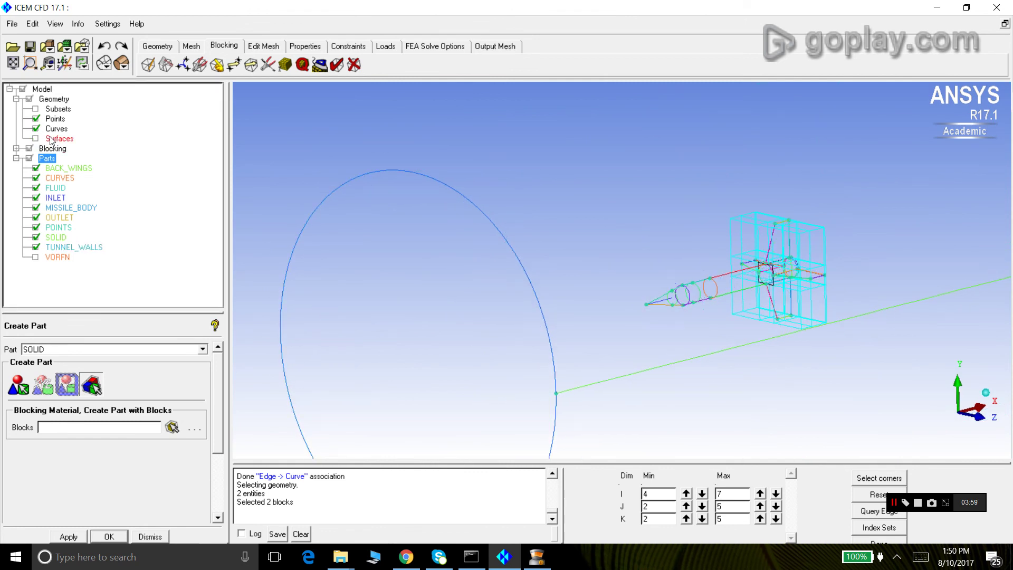
Zoom into the fin blocking and view it from another angle.
scroll(646, 242, "up", 2)
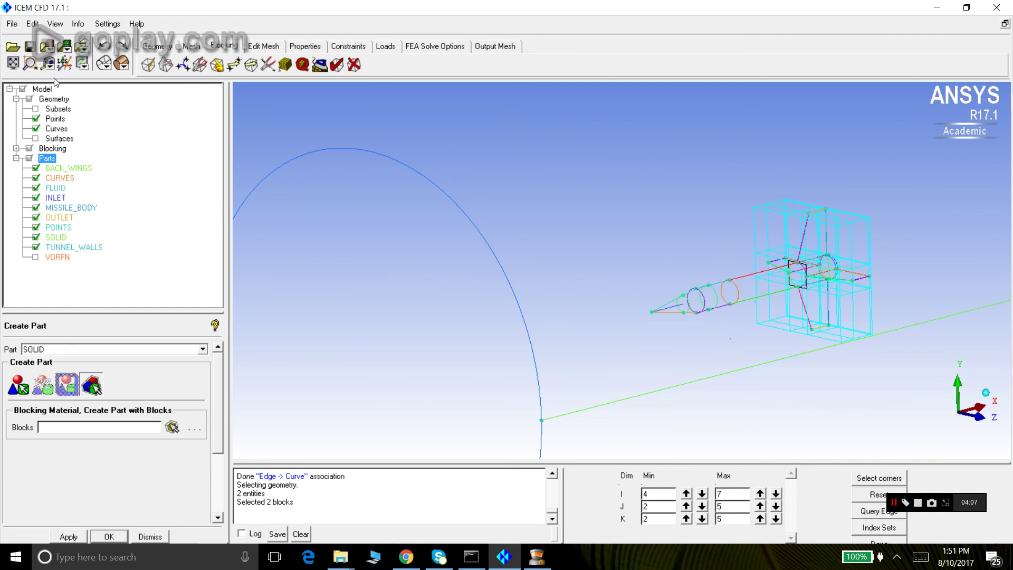
left_click(31, 63)
left_click_drag(760, 171, 904, 368)
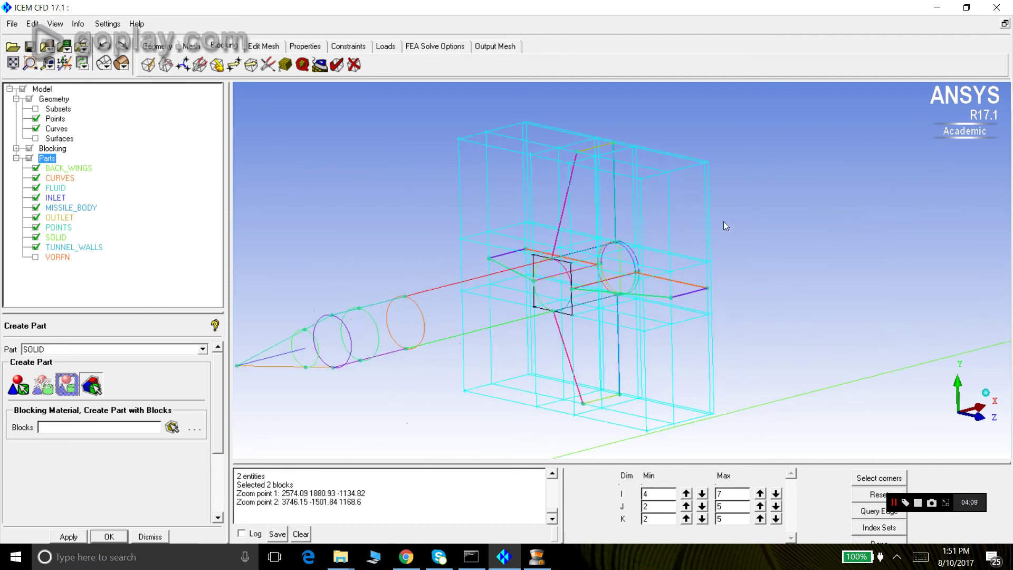
left_click_drag(570, 307, 562, 232)
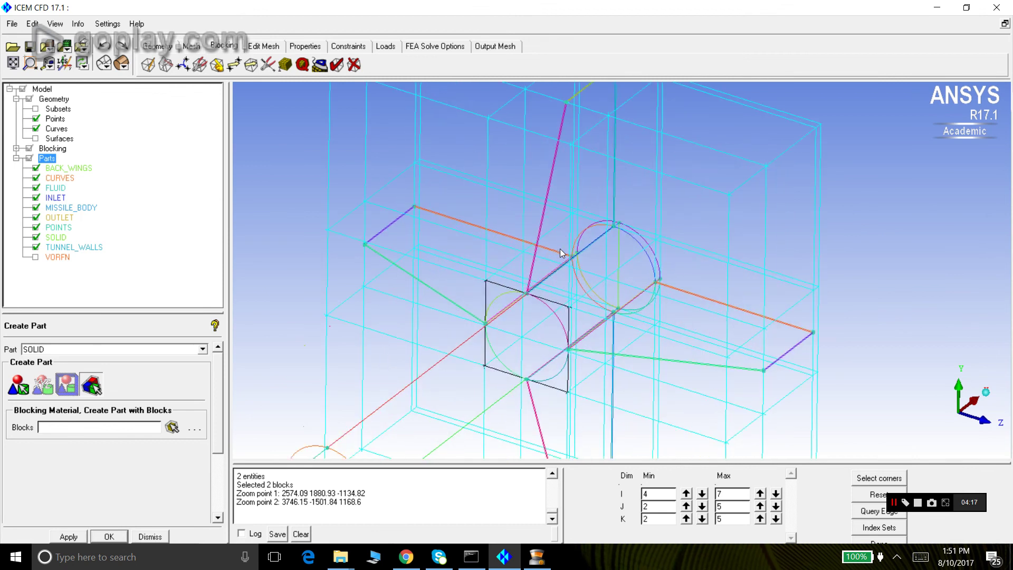
scroll(559, 251, "down", 2)
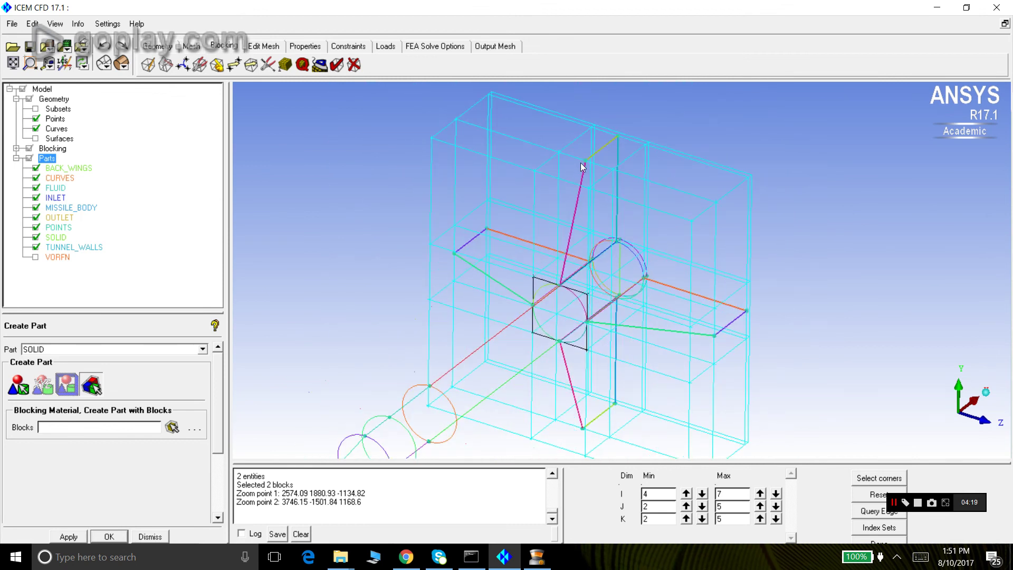
left_click_drag(453, 266, 454, 224)
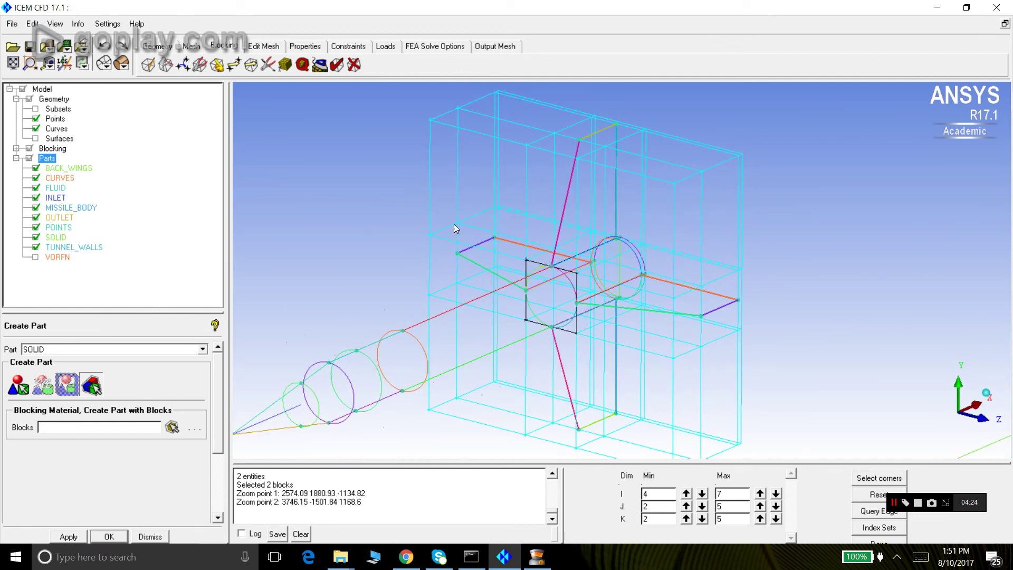
Zoom closely on the yellow and magenta top fin edges, then bring up Split Block.
left_click(29, 63)
left_click_drag(555, 119, 658, 188)
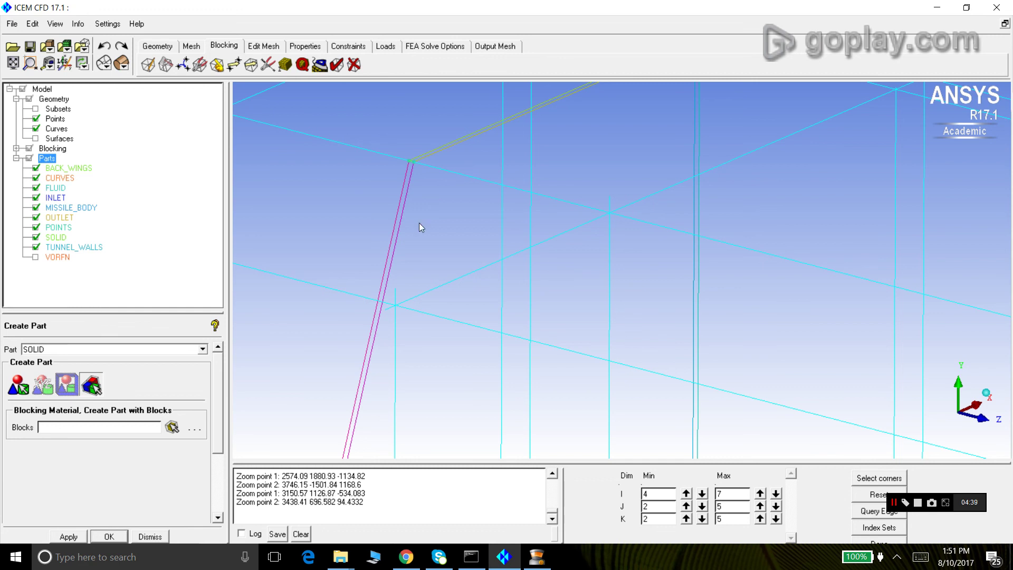
scroll(419, 223, "down", 3)
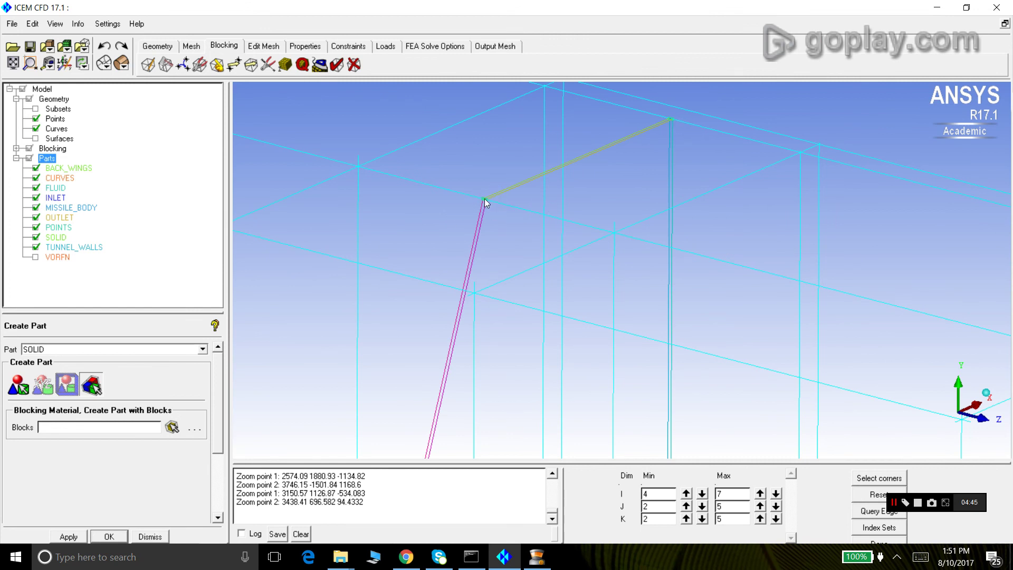
scroll(521, 216, "down", 3)
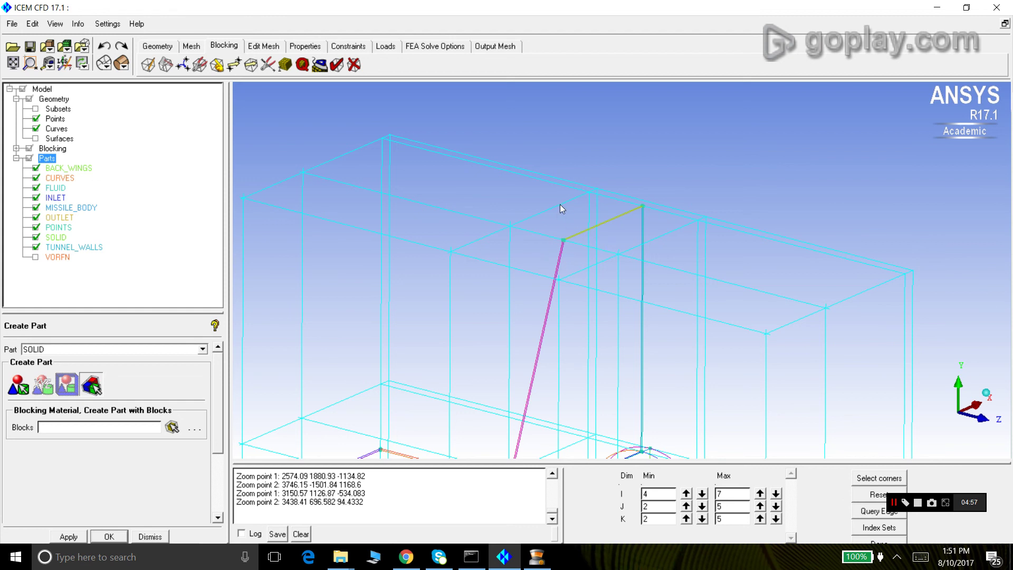
scroll(562, 209, "down", 2)
left_click_drag(581, 204, 574, 170)
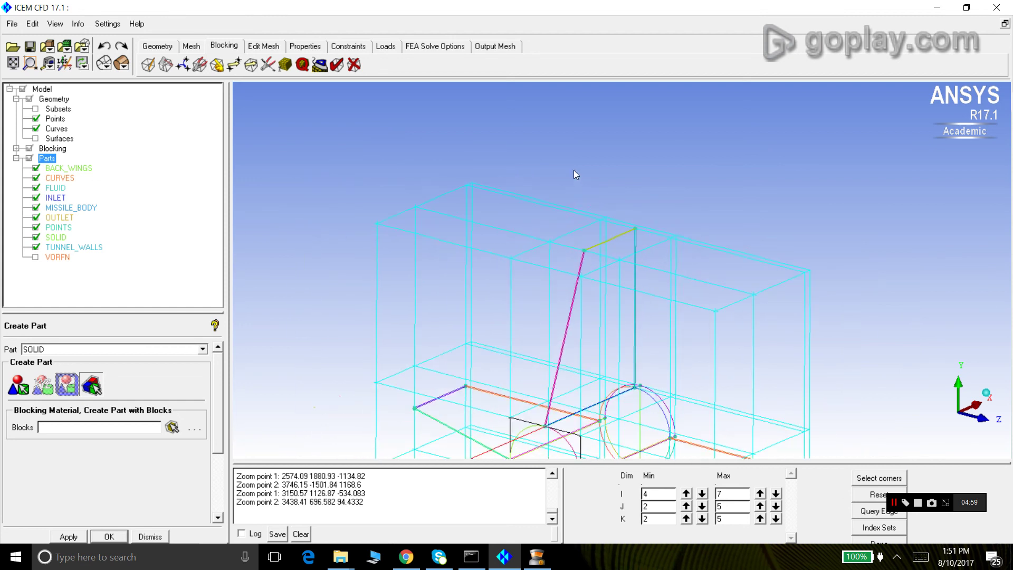
left_click_drag(574, 243, 564, 230)
left_click(30, 63)
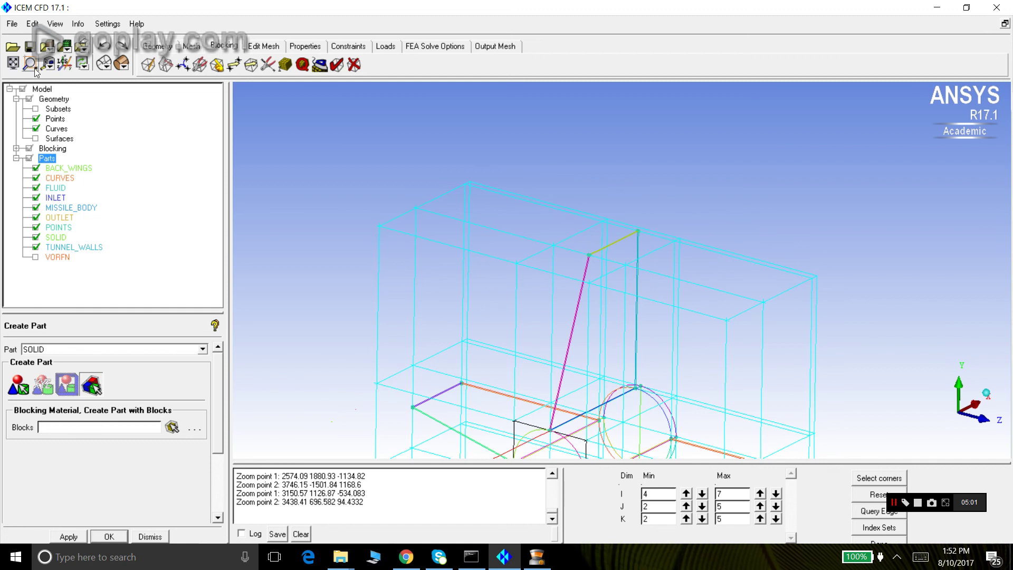
left_click_drag(648, 305, 560, 196)
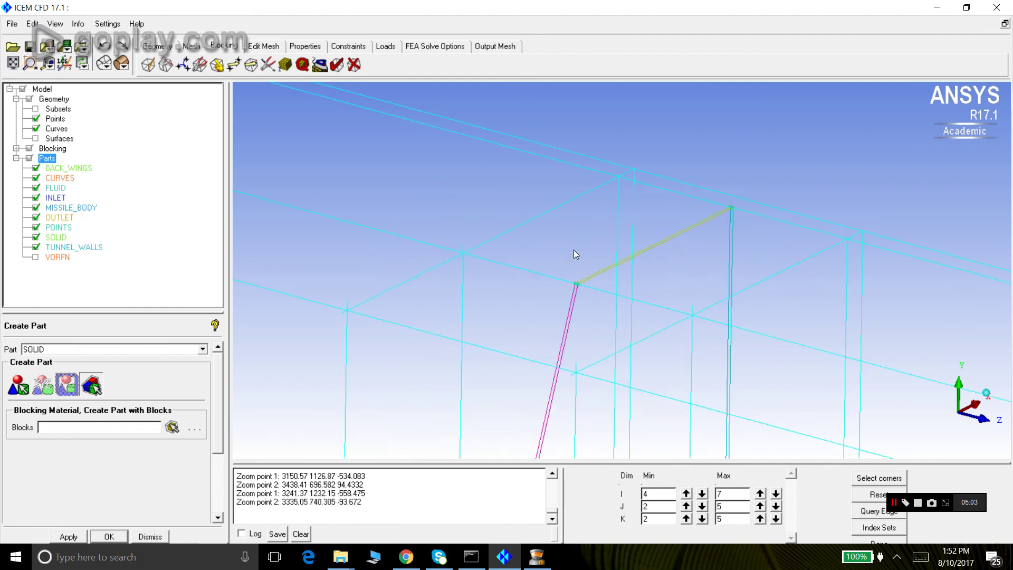
left_click_drag(546, 241, 575, 269)
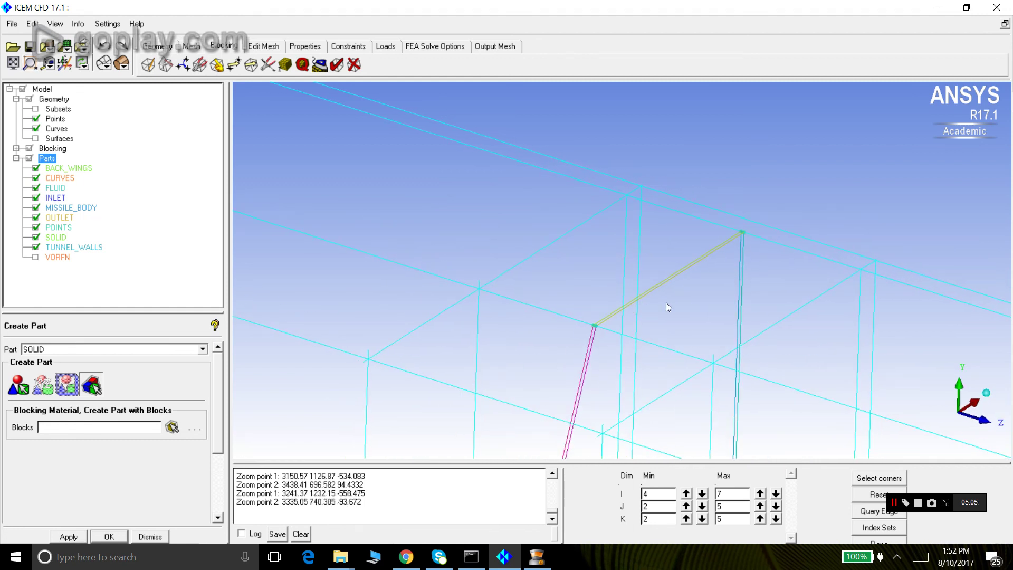
scroll(515, 296, "down", 4)
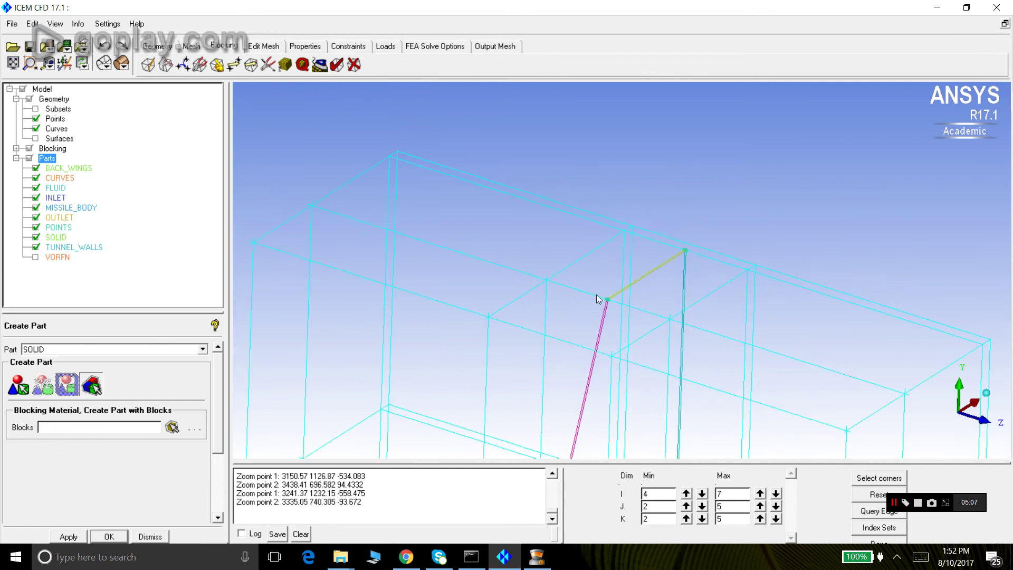
left_click(165, 67)
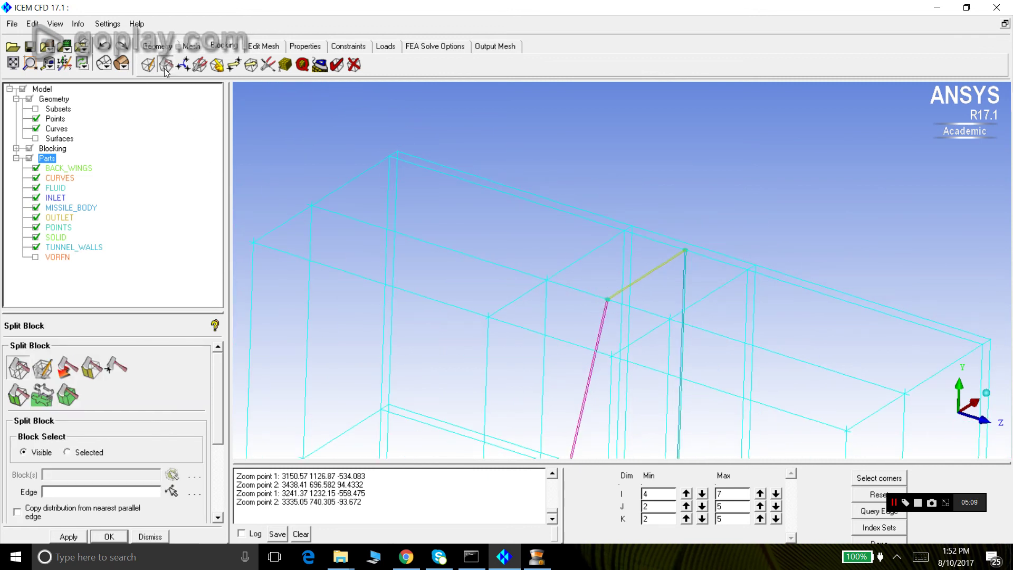